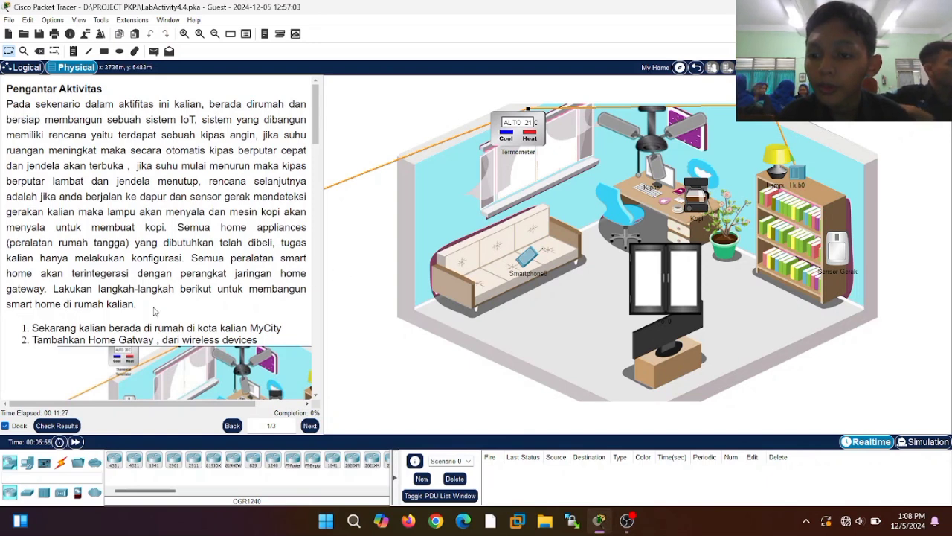
- Pick the Home Gateway from the Wireless Devices category of the device panel
scroll(154, 311, down, 2)
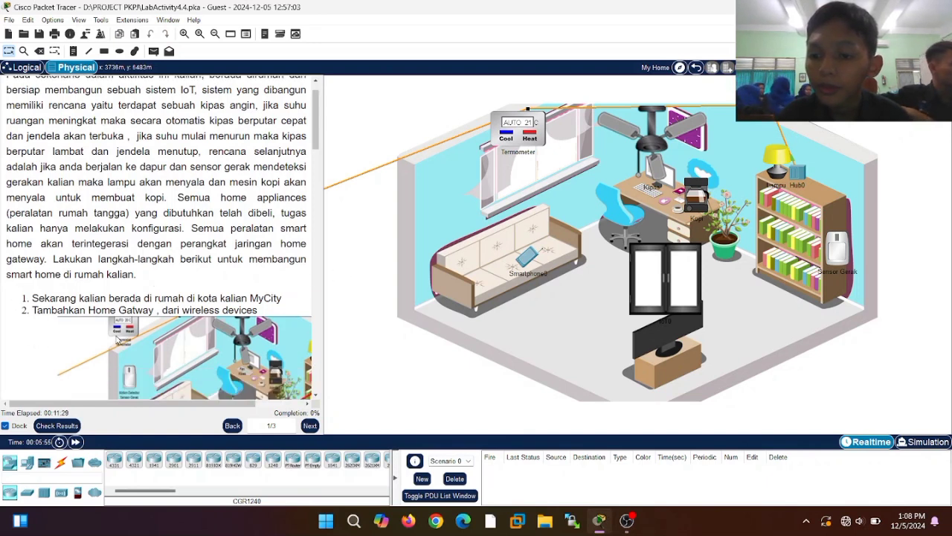
scroll(148, 322, down, 4)
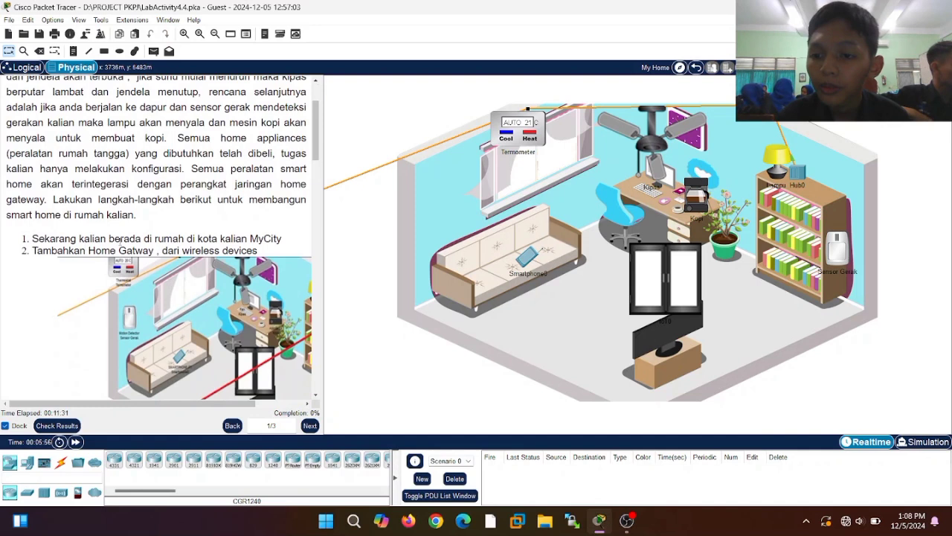
scroll(164, 253, down, 4)
scroll(95, 257, down, 4)
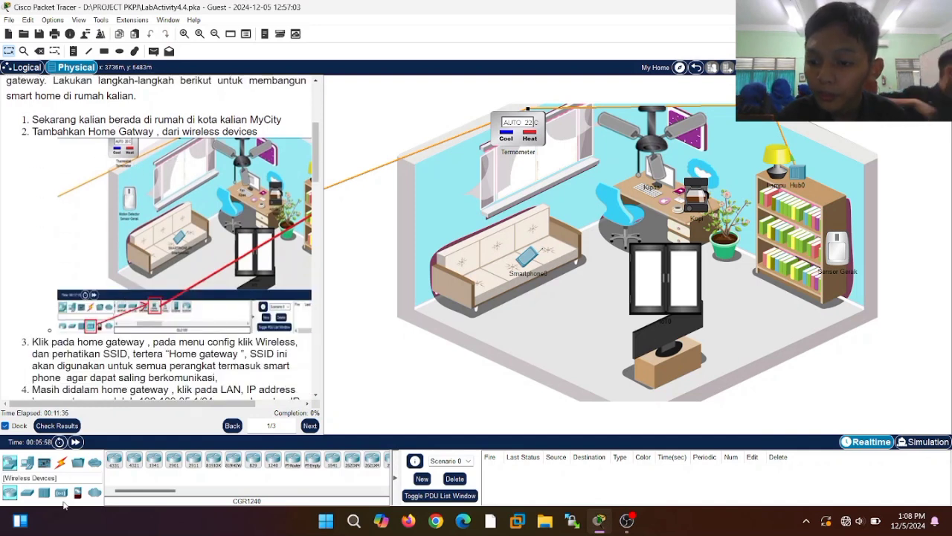
click(62, 492)
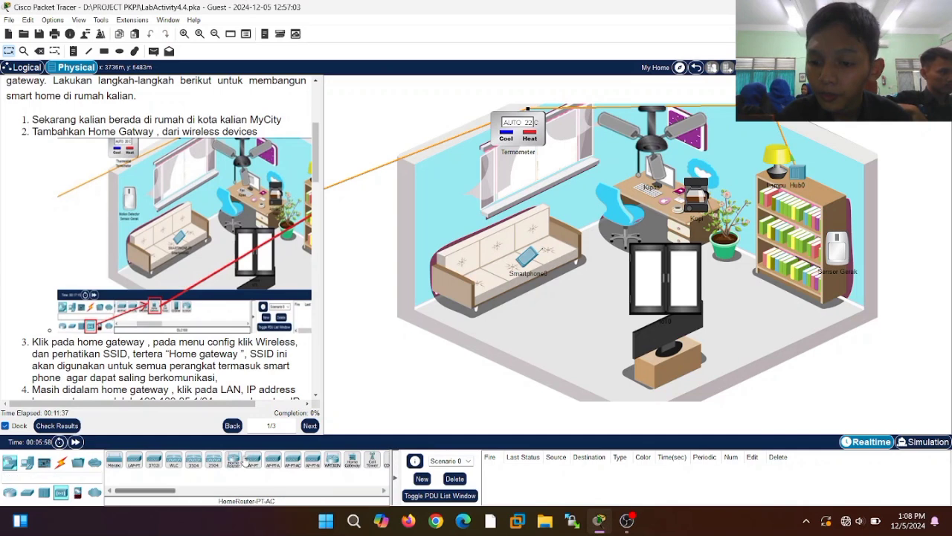
click(351, 464)
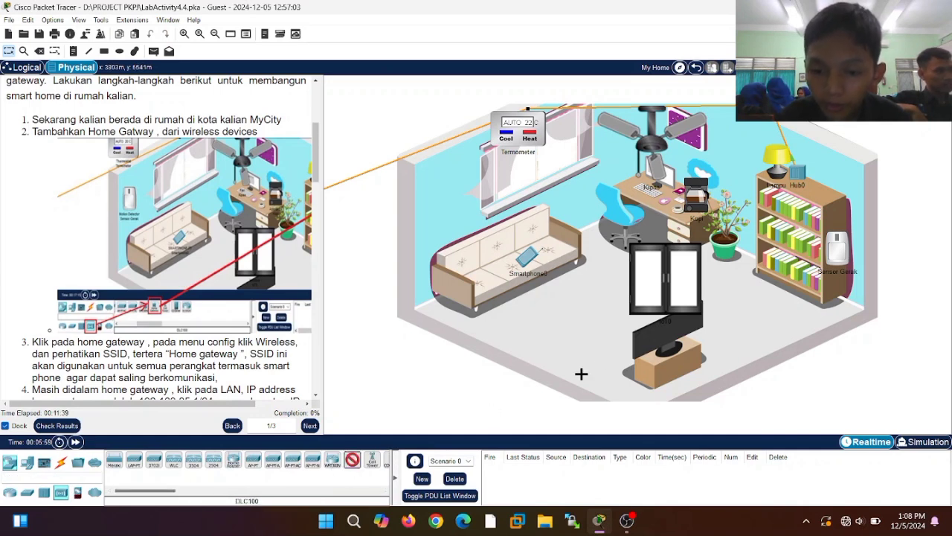
- Drop Home Gateway1 onto the bookshelf in the Physical room view
click(822, 192)
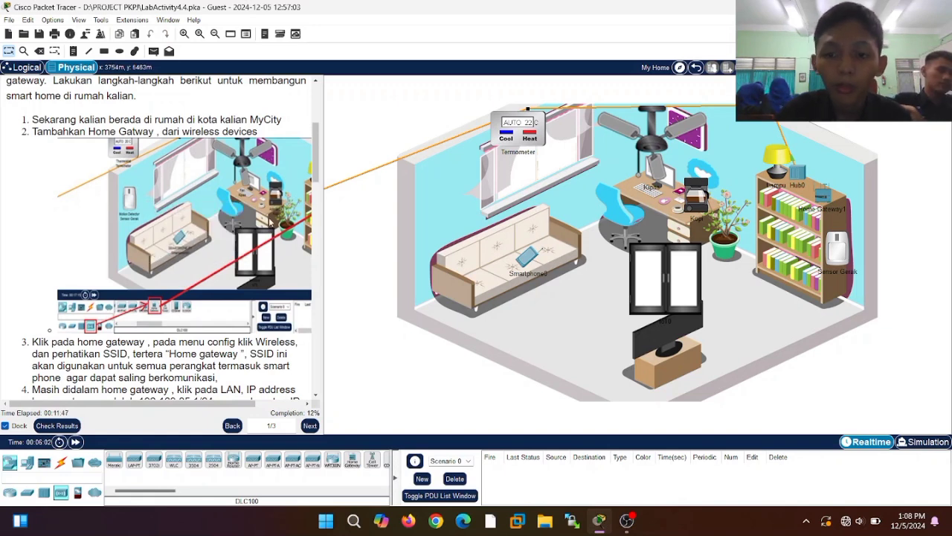
scroll(270, 222, right, 2)
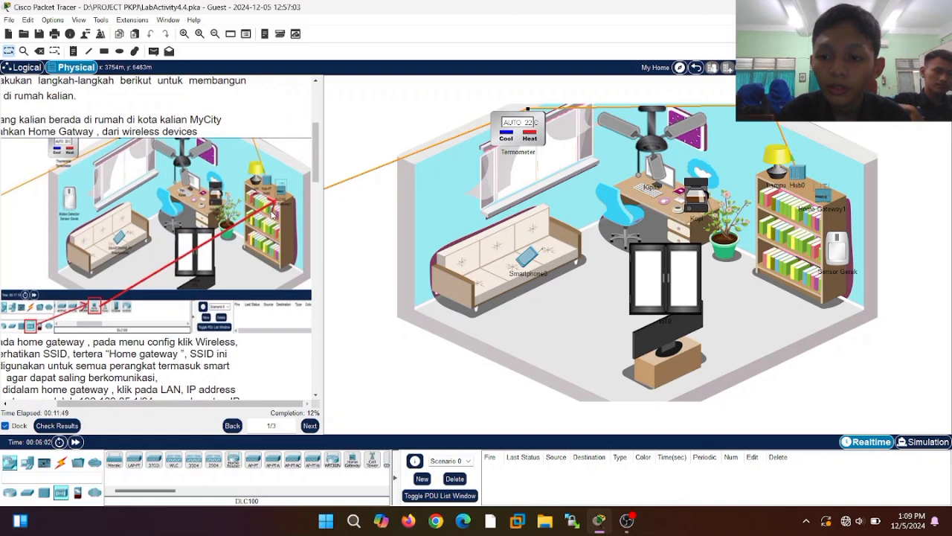
scroll(272, 216, left, 2)
scroll(273, 216, down, 2)
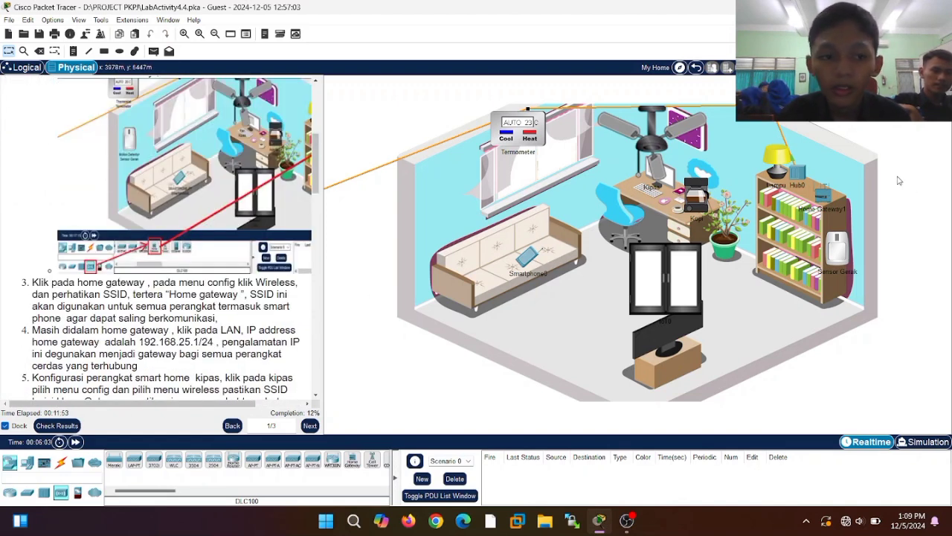
click(823, 198)
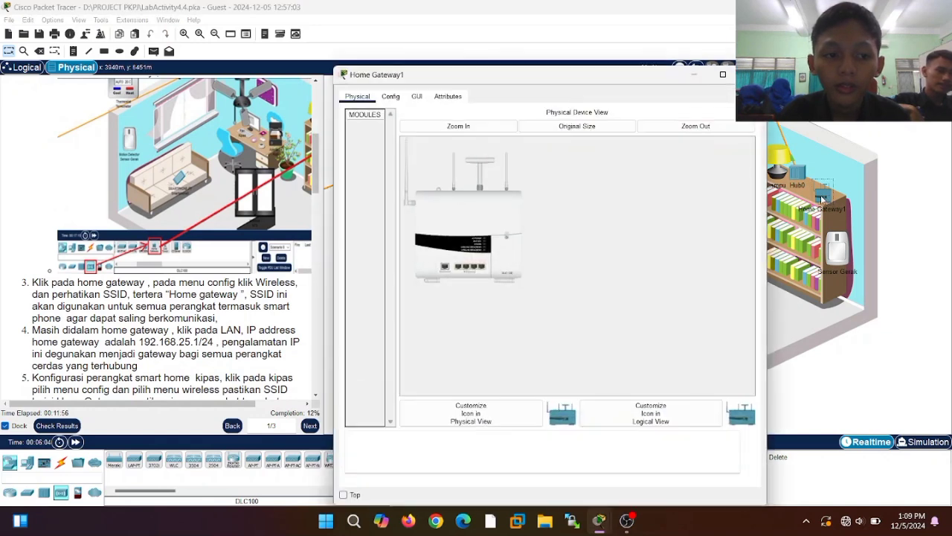
click(392, 96)
drag(488, 80, 499, 79)
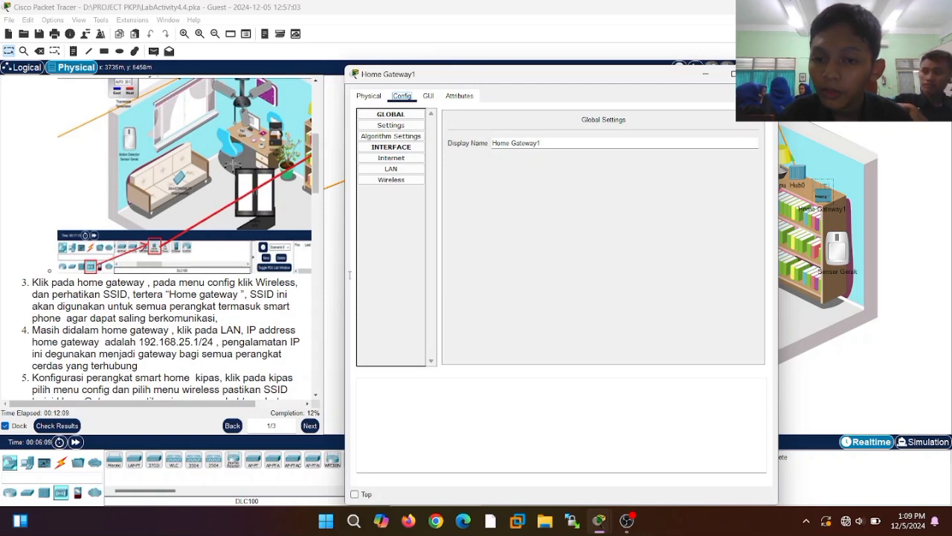
click(410, 172)
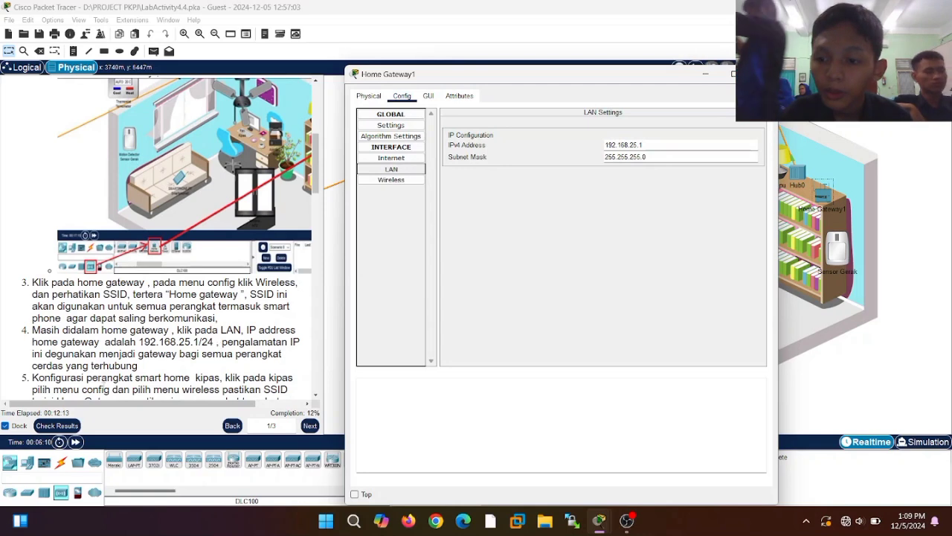
click(163, 364)
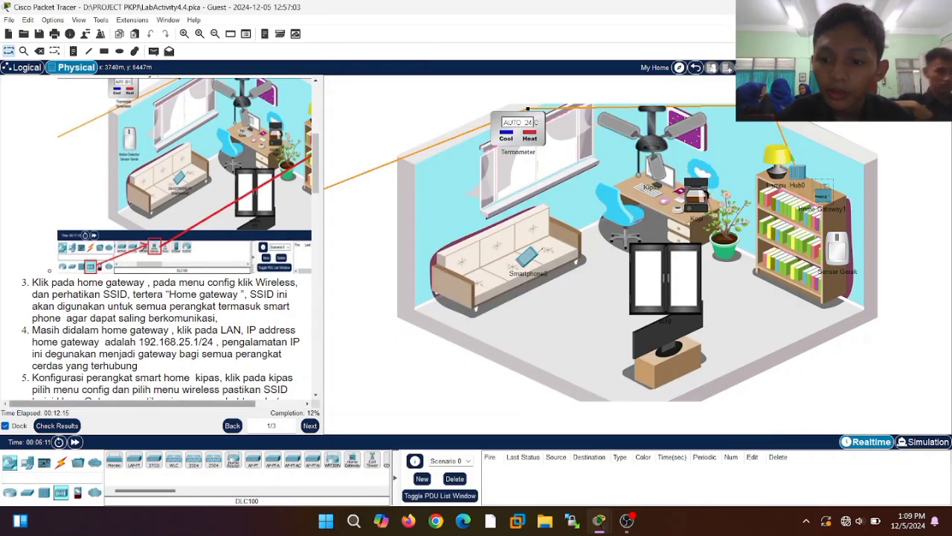
click(831, 198)
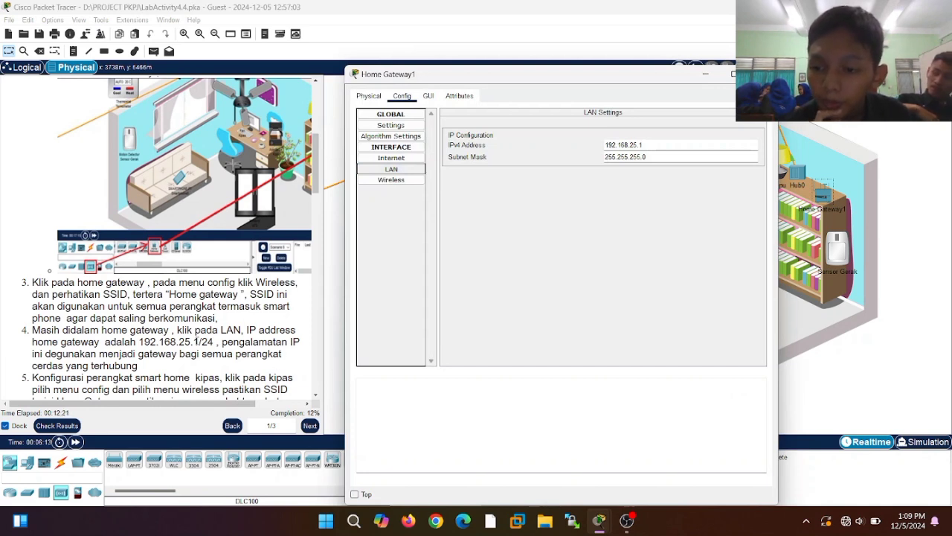
scroll(194, 340, down, 2)
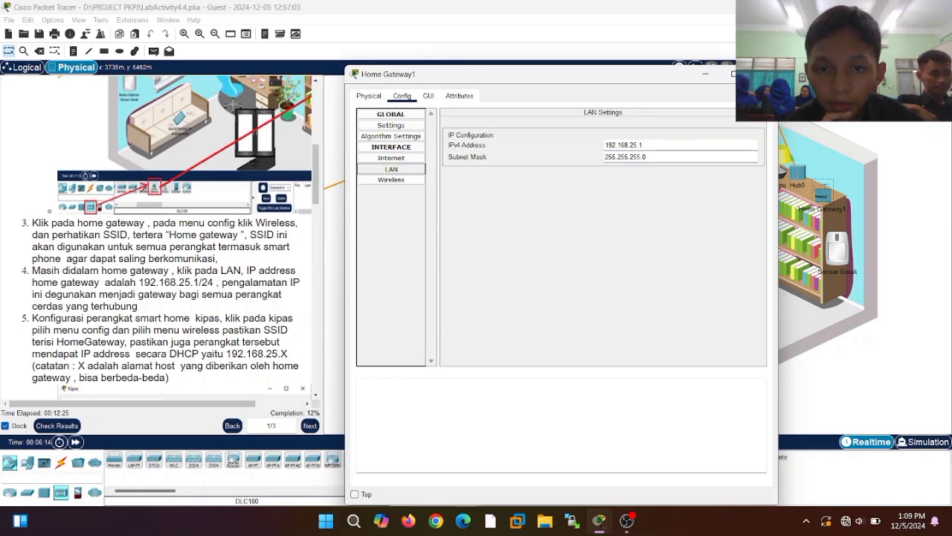
click(761, 74)
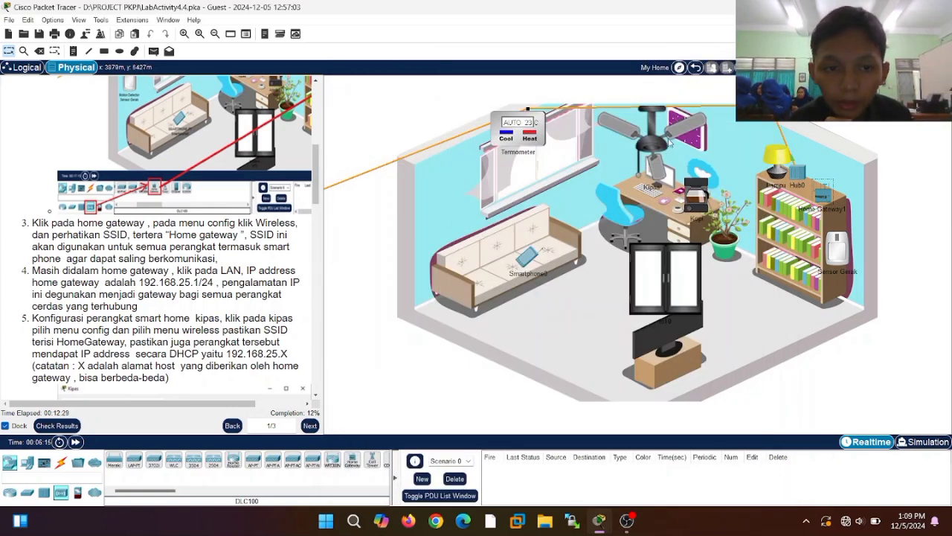
- Set the Kipas fan's Wireless0 IP configuration to DHCP, then bring up Home Gateway1's settings
click(653, 141)
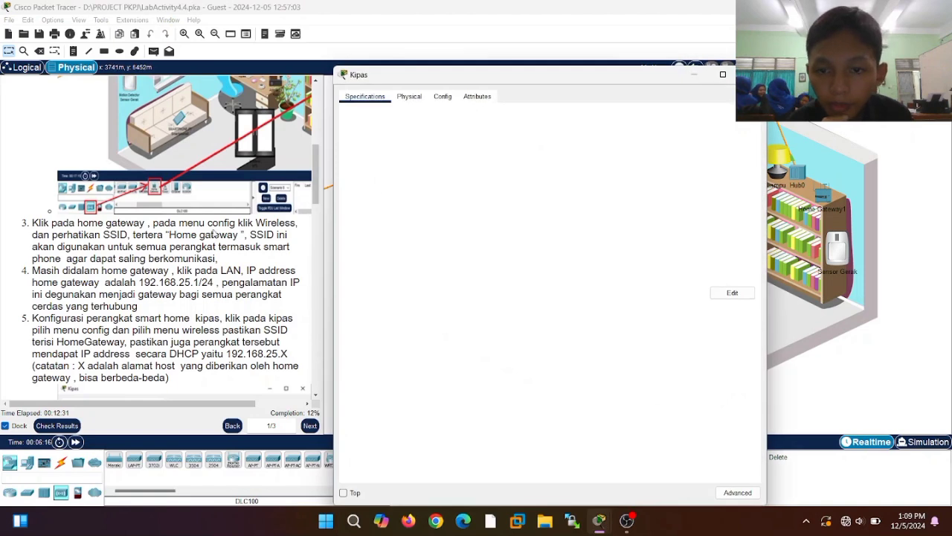
click(438, 98)
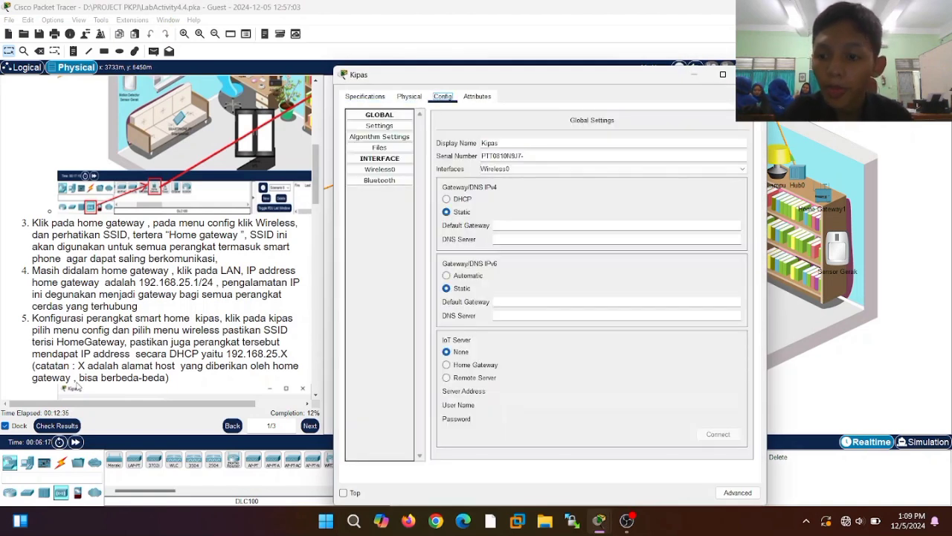
click(395, 169)
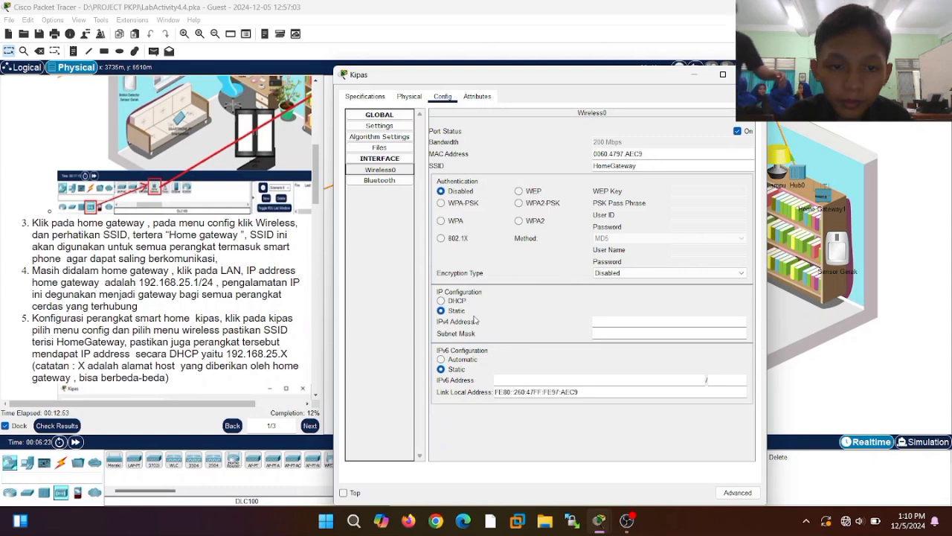
click(442, 300)
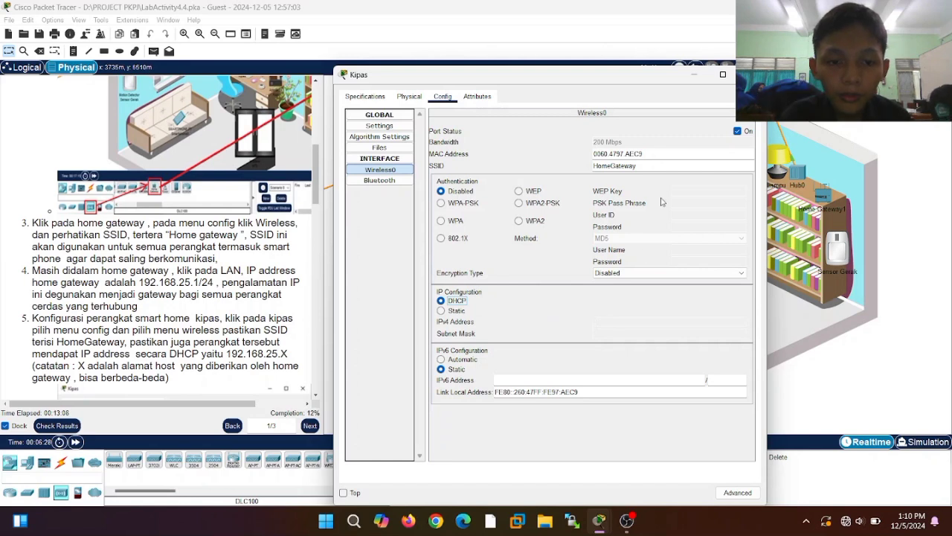
click(441, 310)
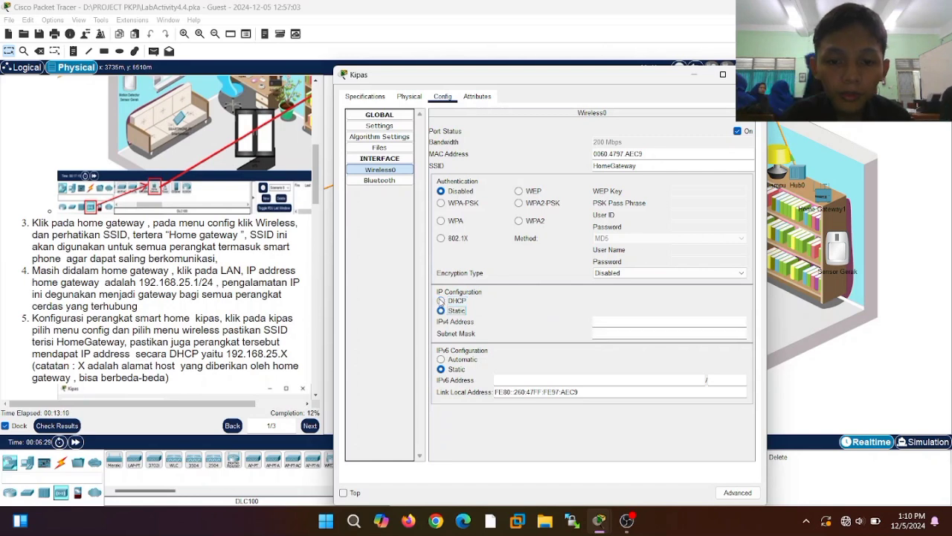
click(441, 301)
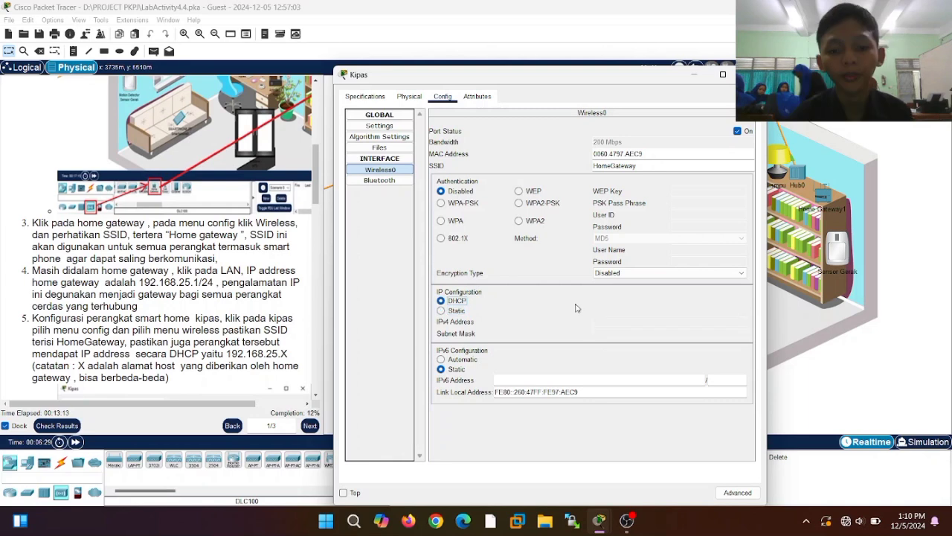
scroll(223, 318, down, 3)
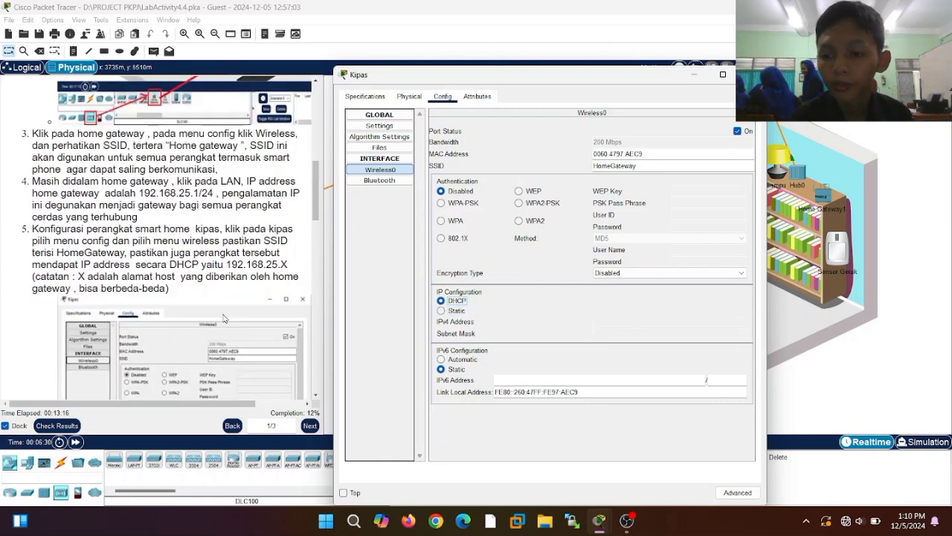
scroll(216, 305, down, 4)
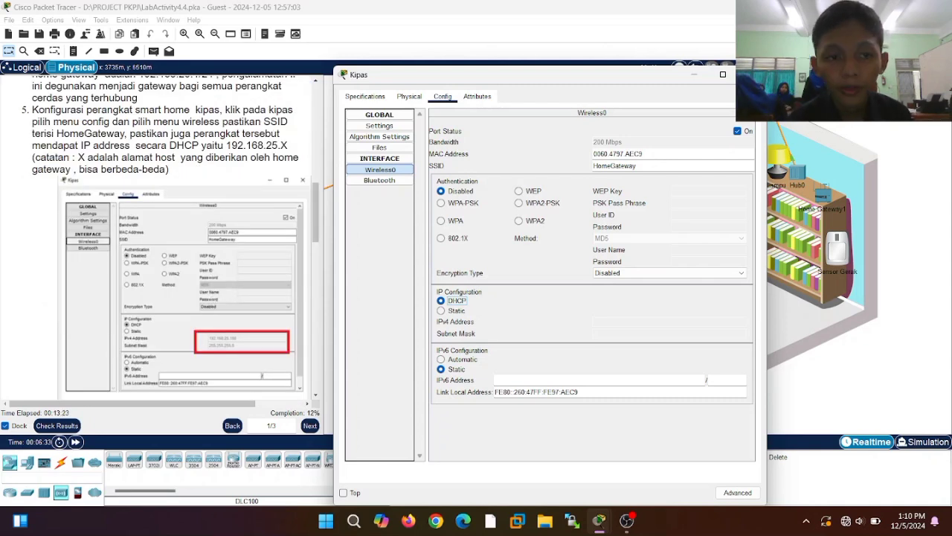
click(751, 74)
click(823, 196)
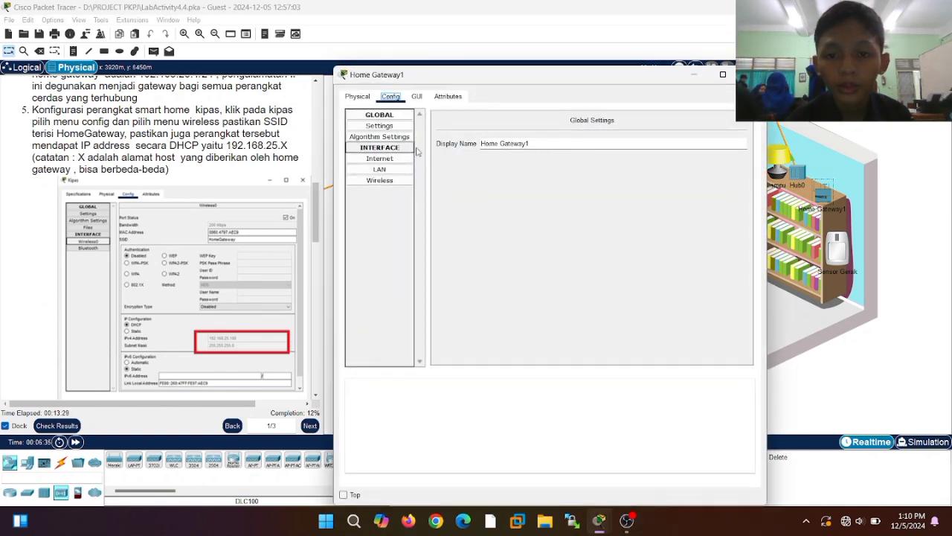
- Set the Kipas fan's IoT Server to Home Gateway in its global settings
click(752, 74)
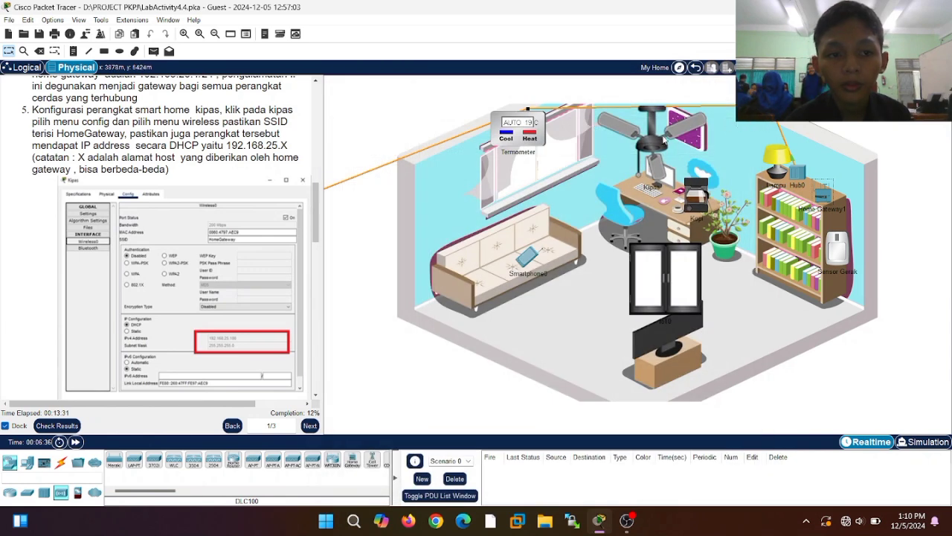
click(659, 139)
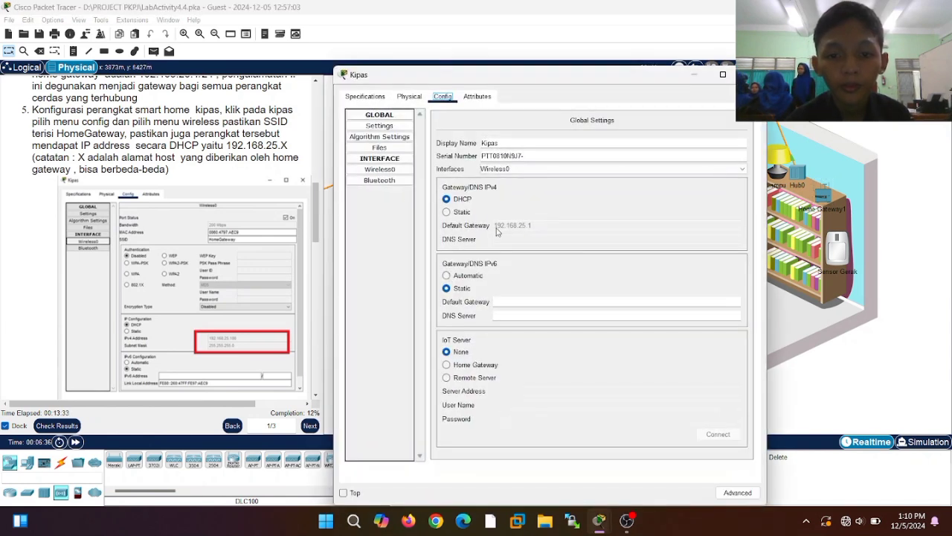
click(386, 172)
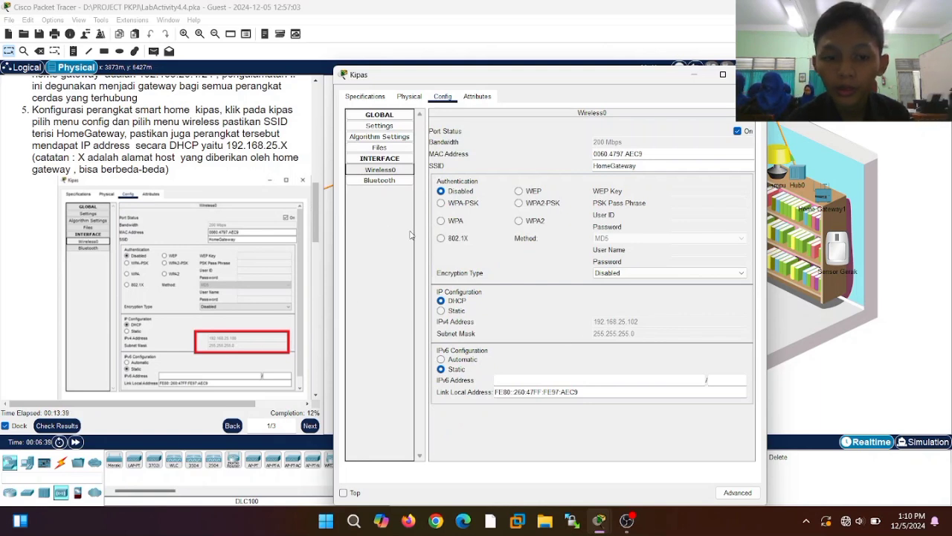
scroll(216, 216, down, 2)
scroll(215, 215, down, 8)
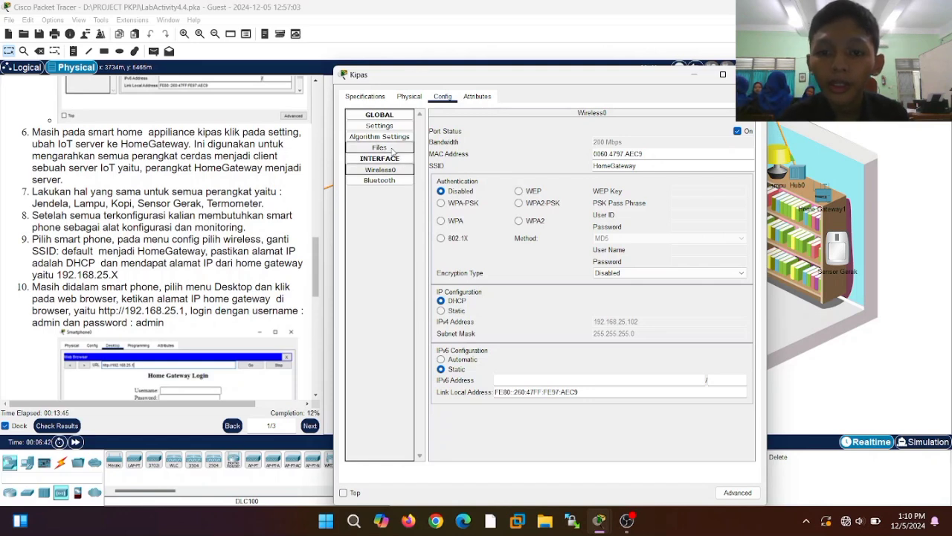
click(373, 127)
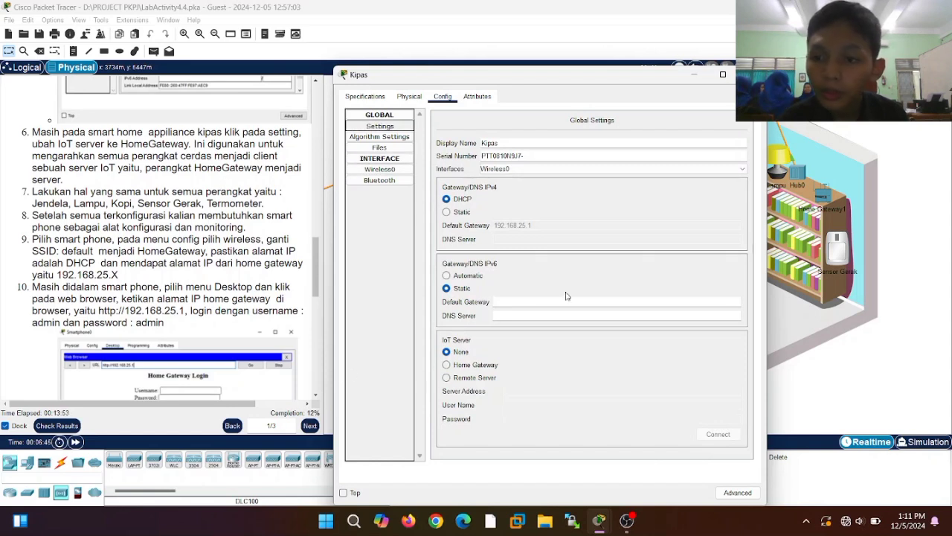
click(445, 365)
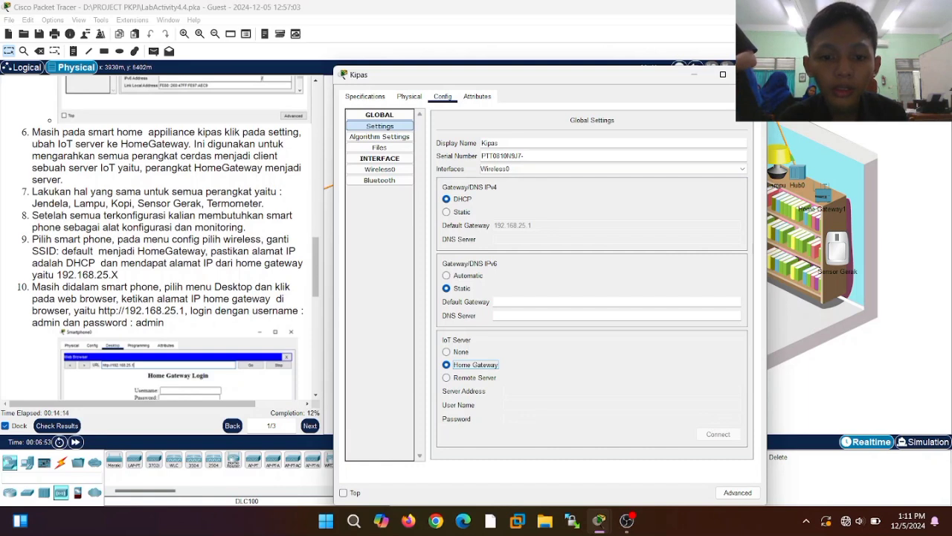
click(750, 74)
click(702, 201)
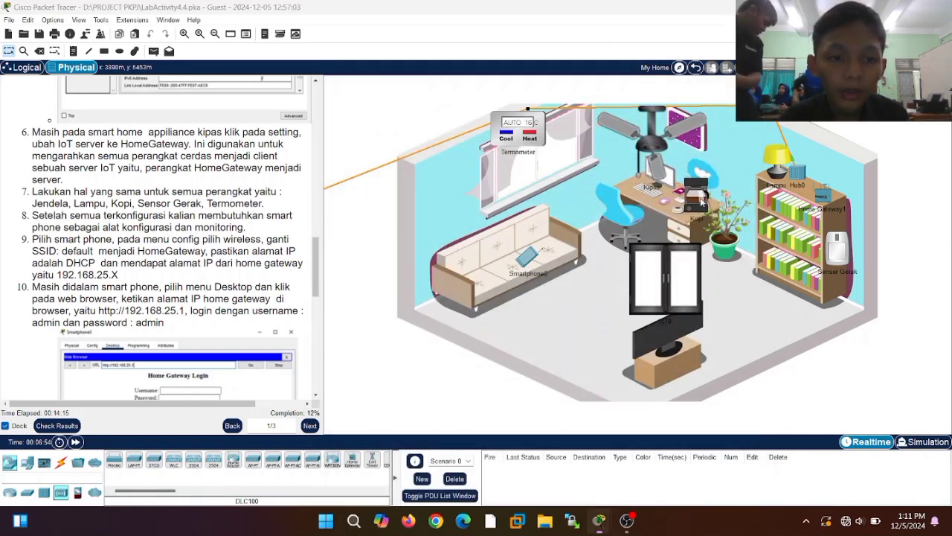
- Set the Kopi coffee maker to DHCP with Home Gateway as its IoT server
click(443, 96)
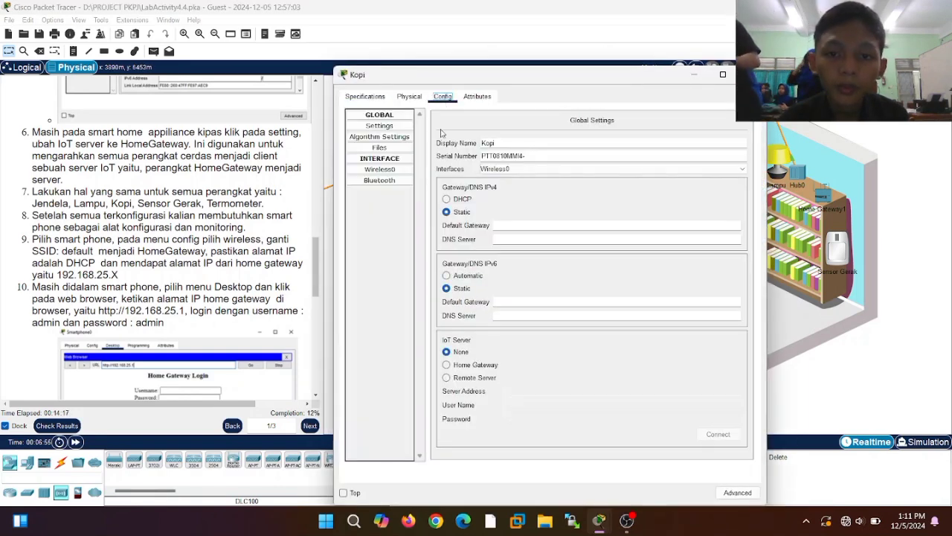
click(447, 366)
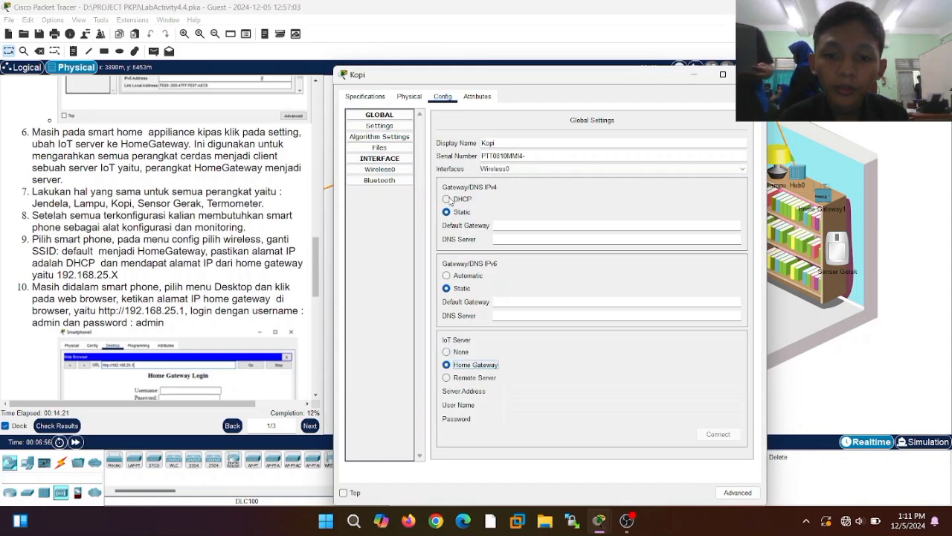
click(447, 200)
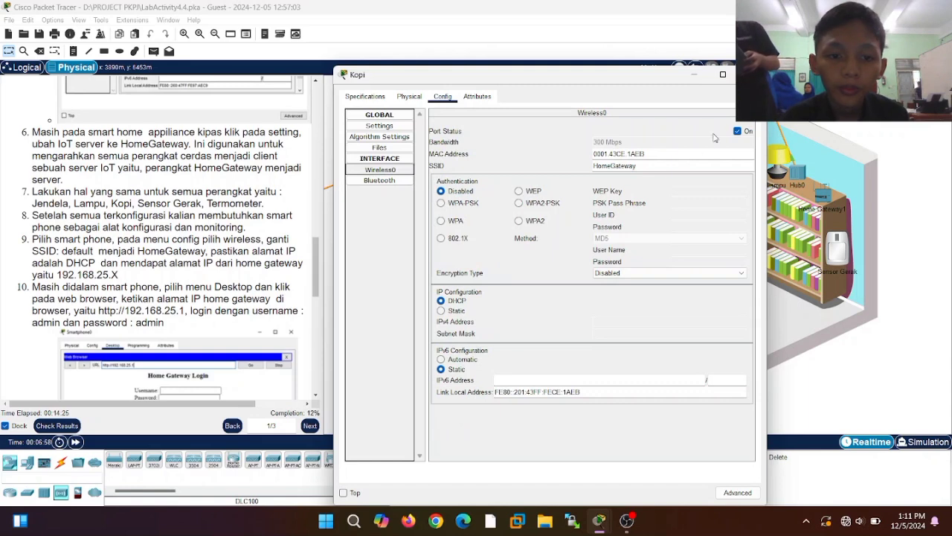
click(751, 74)
- Verify the Lampu lamp already uses Home Gateway as its IoT server
click(782, 173)
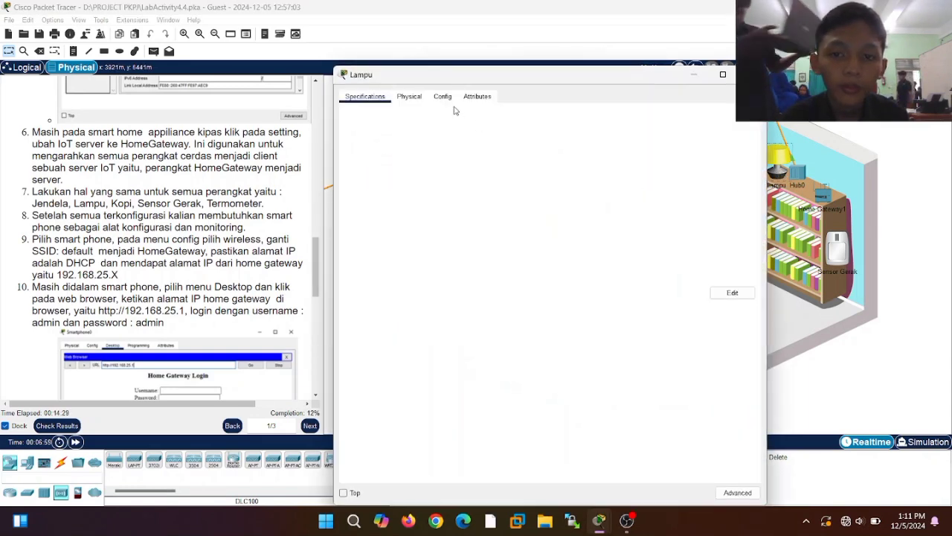
click(443, 100)
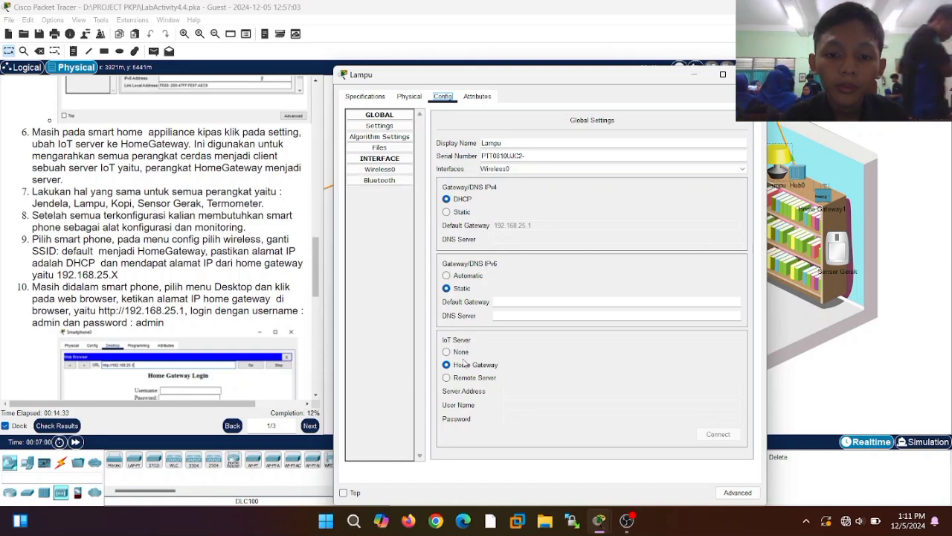
click(751, 76)
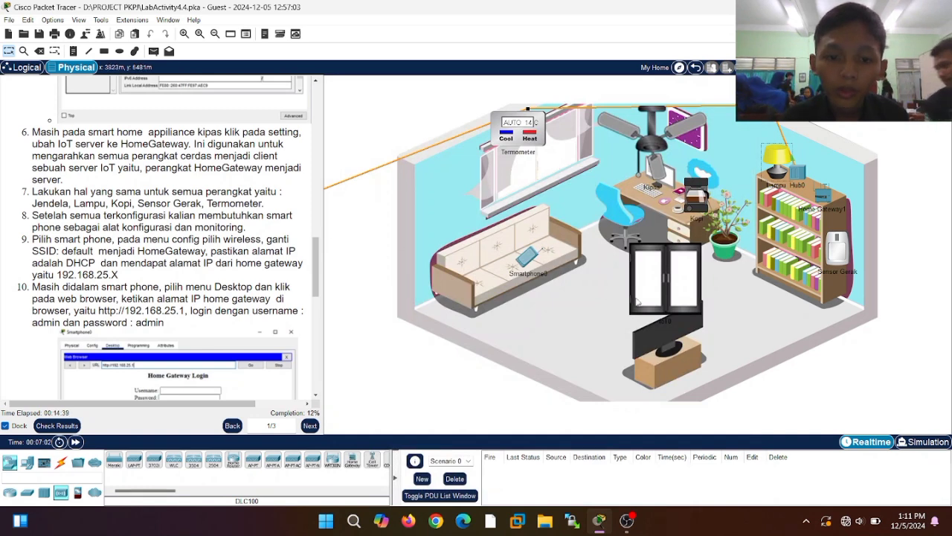
- Put the IoT0 window on DHCP with Home Gateway as its IoT server
click(665, 283)
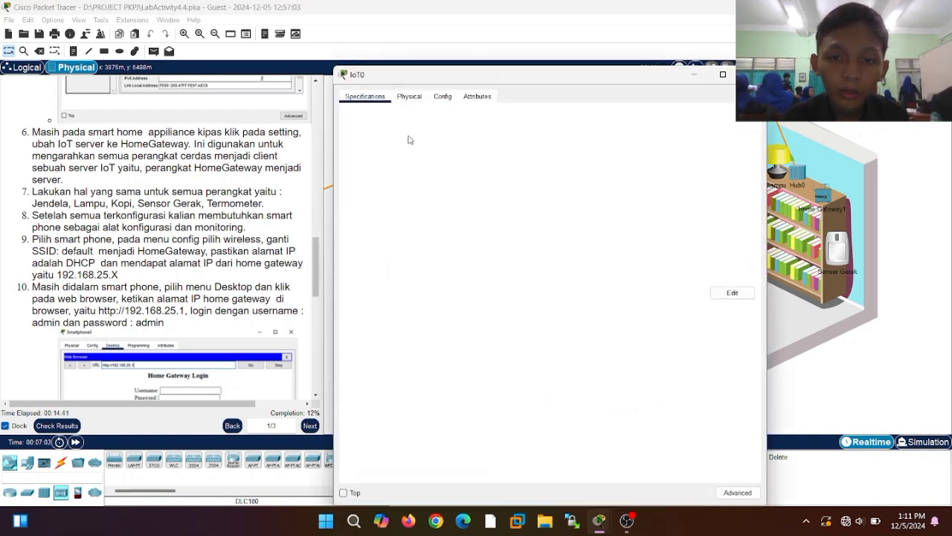
click(440, 96)
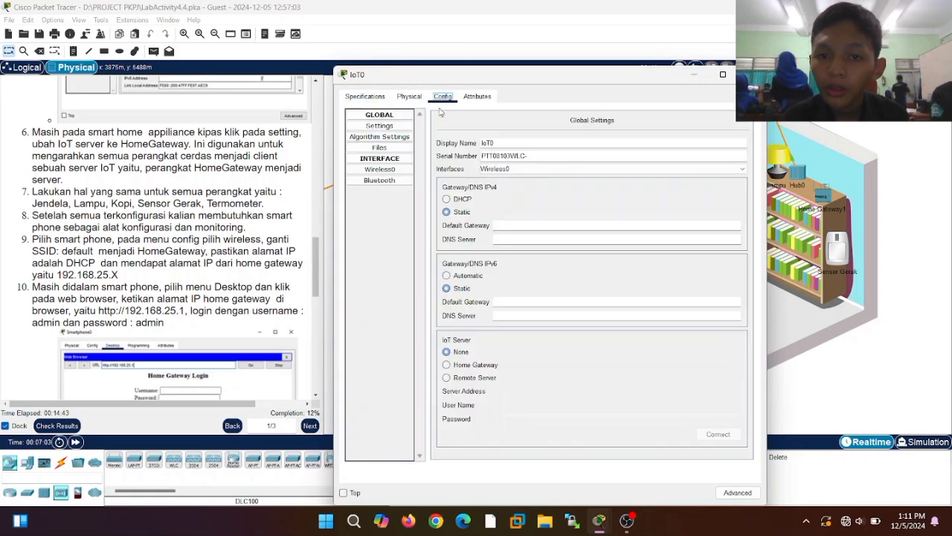
click(455, 200)
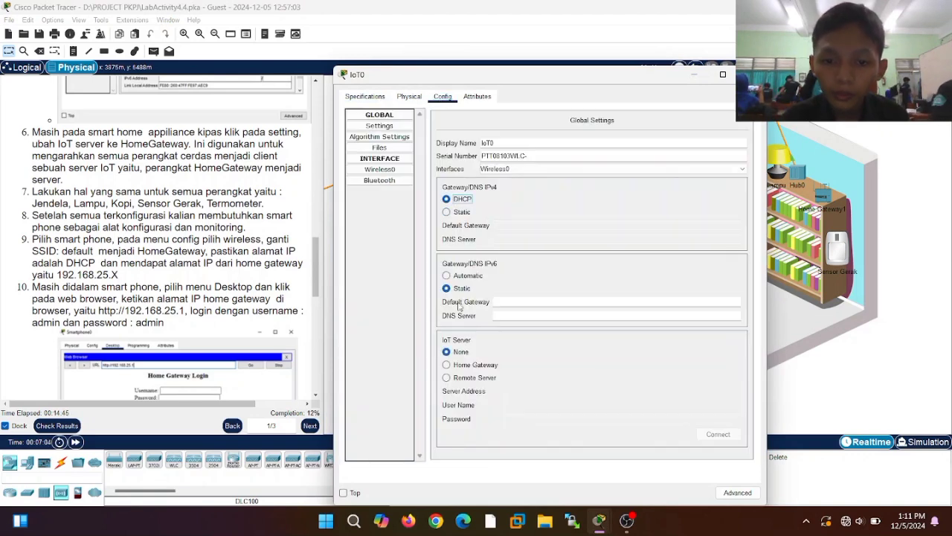
click(457, 365)
click(394, 172)
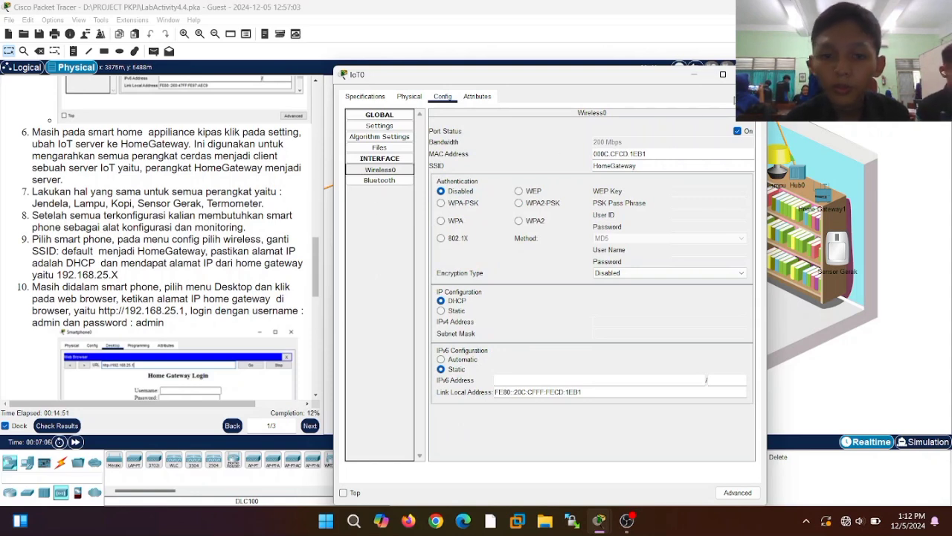
click(722, 74)
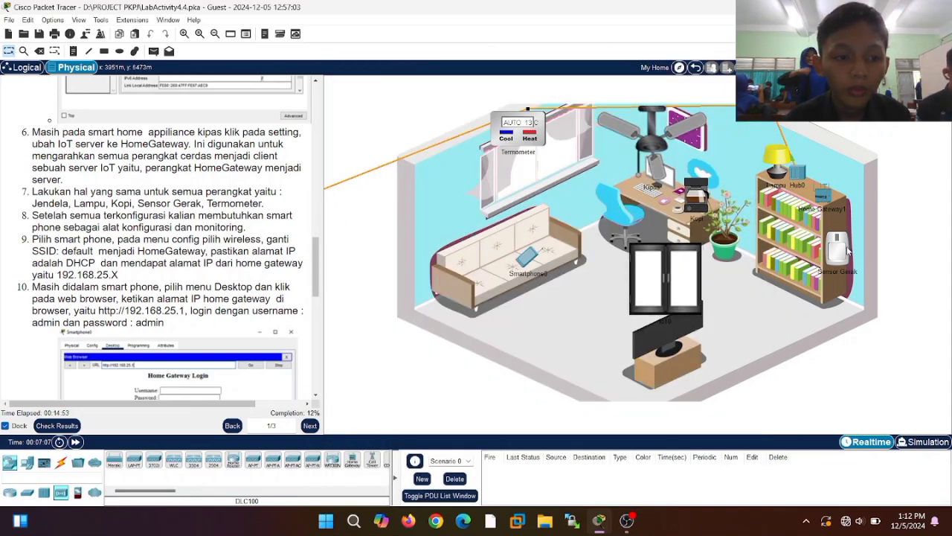
- Put Sensor Gerak on DHCP and Home Gateway, confirming its address 192.168.25.107
click(848, 251)
click(440, 97)
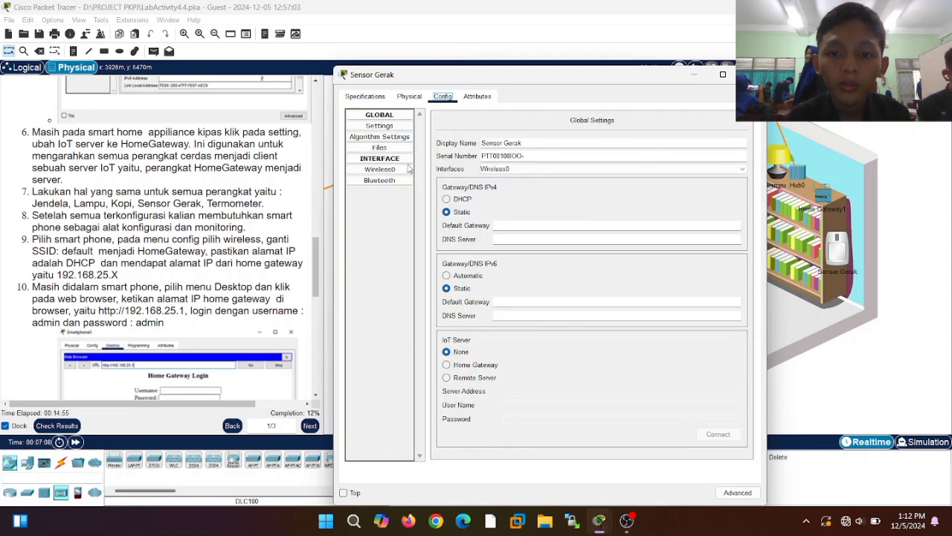
click(405, 170)
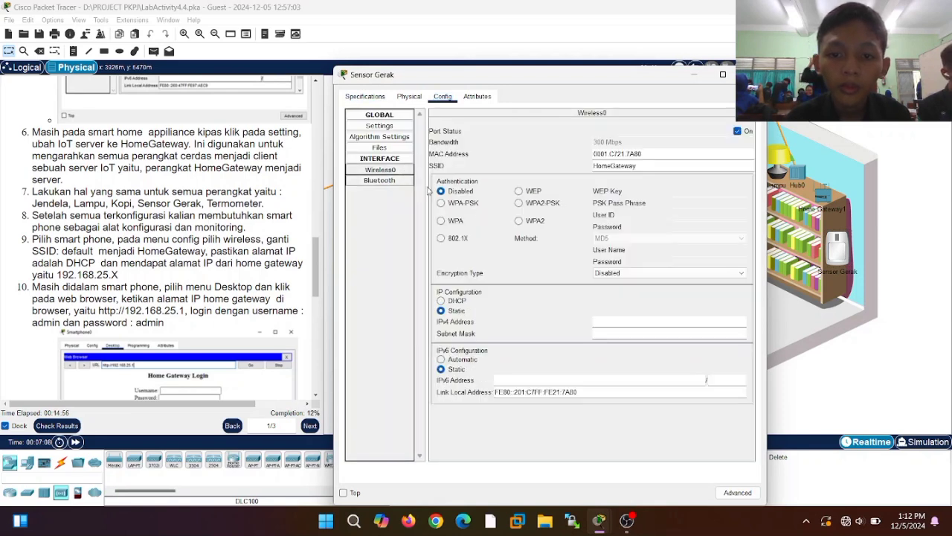
click(454, 300)
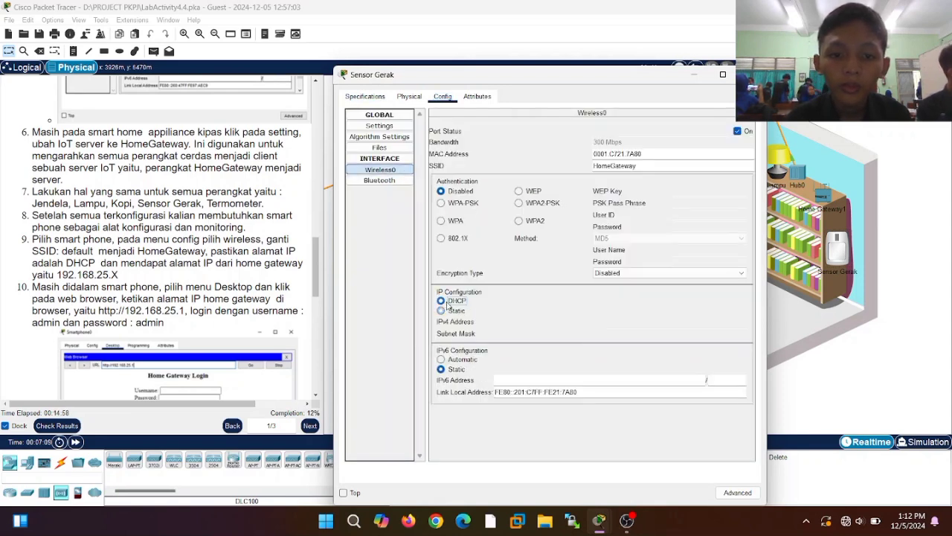
click(398, 126)
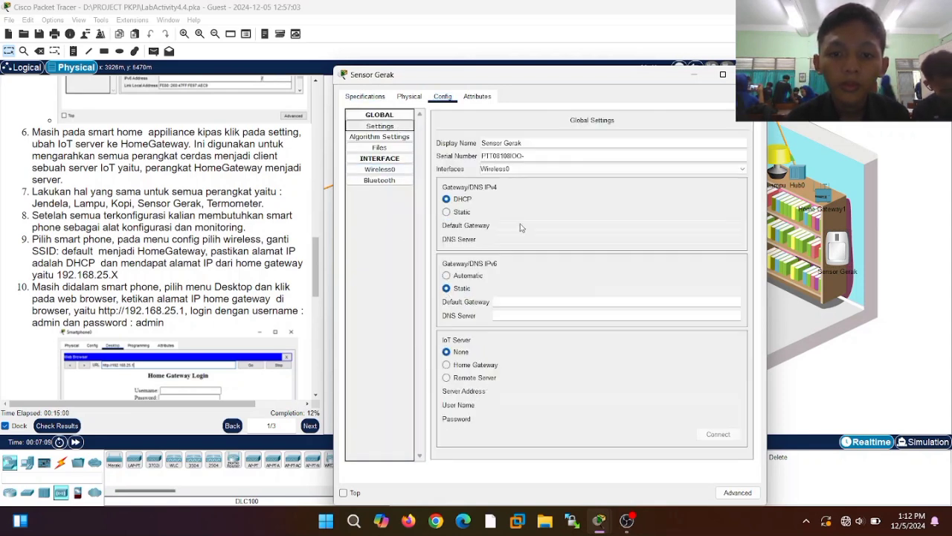
click(447, 364)
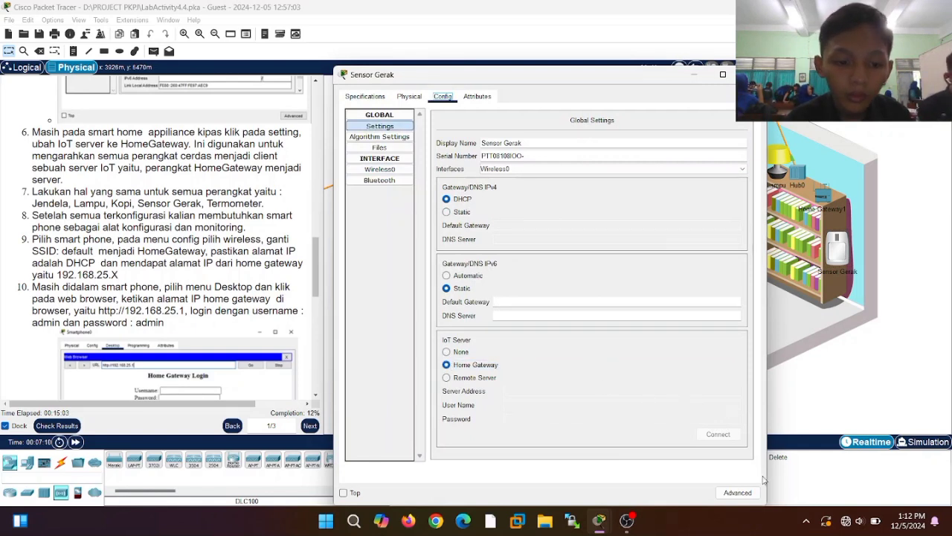
click(386, 170)
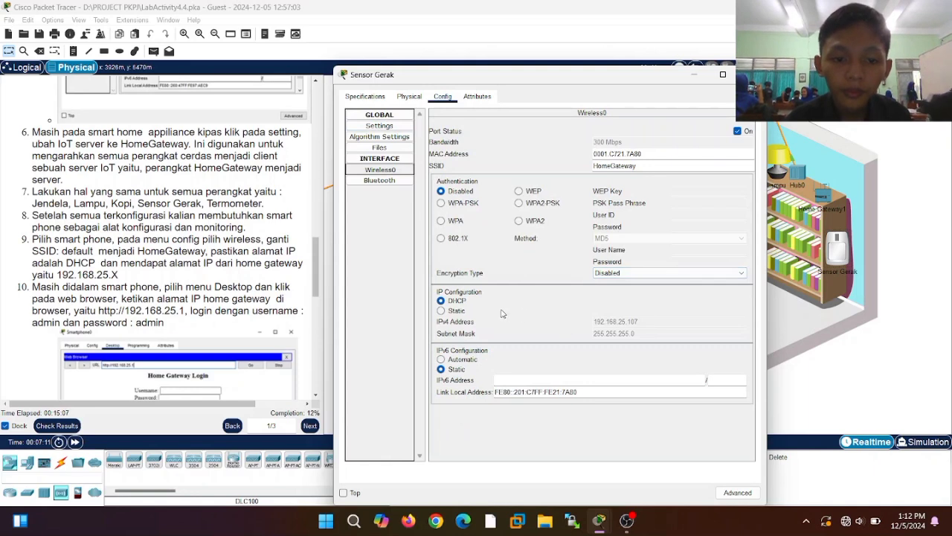
click(752, 74)
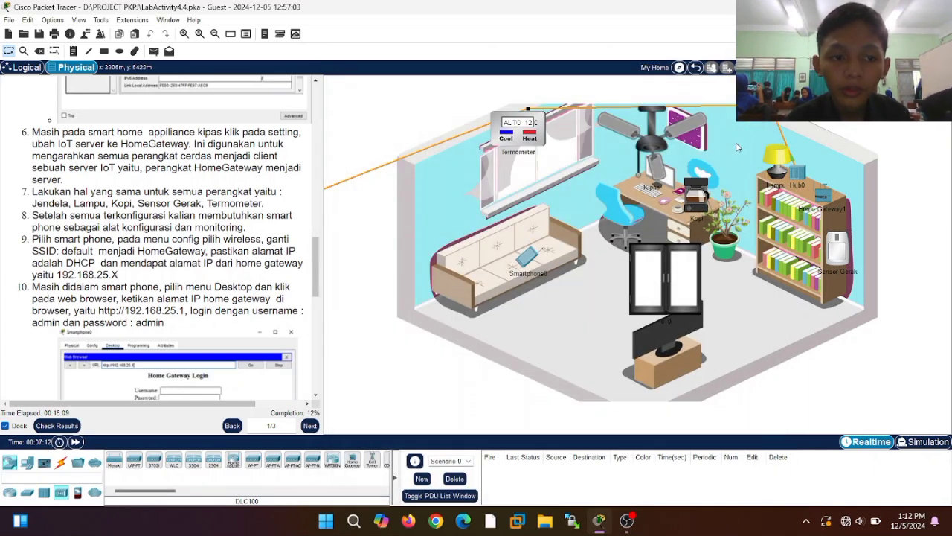
- Set the Termometer's IoT Server to Home Gateway and confirm its DHCP address 192.168.25.109
click(527, 140)
click(443, 97)
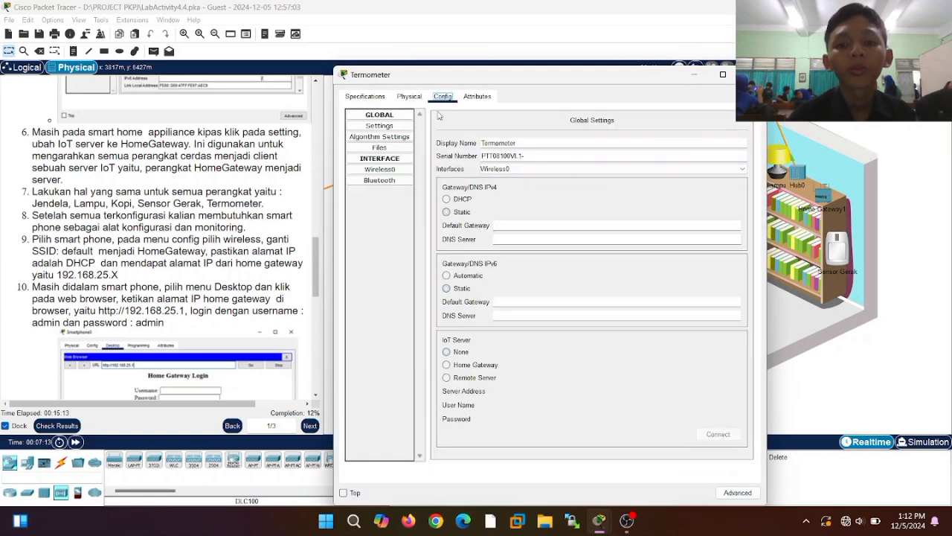
click(396, 171)
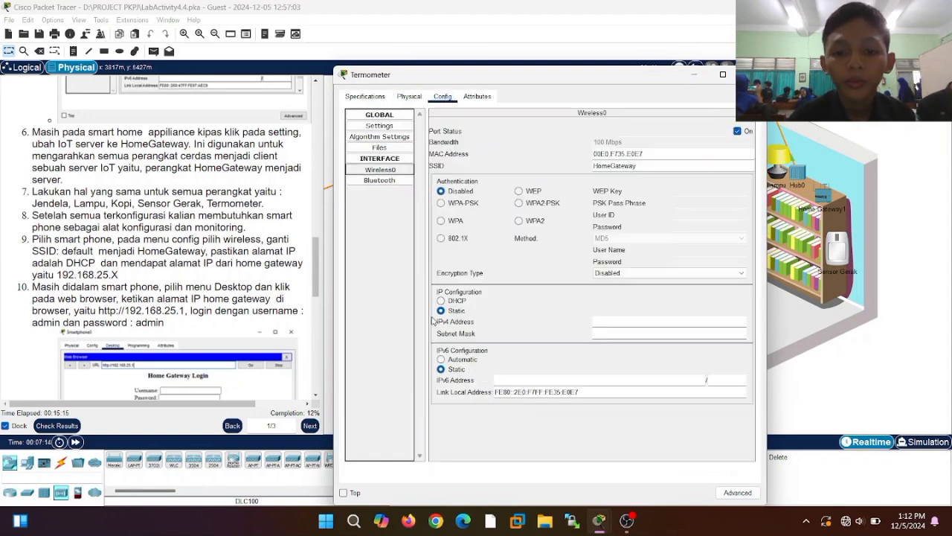
click(405, 127)
click(455, 365)
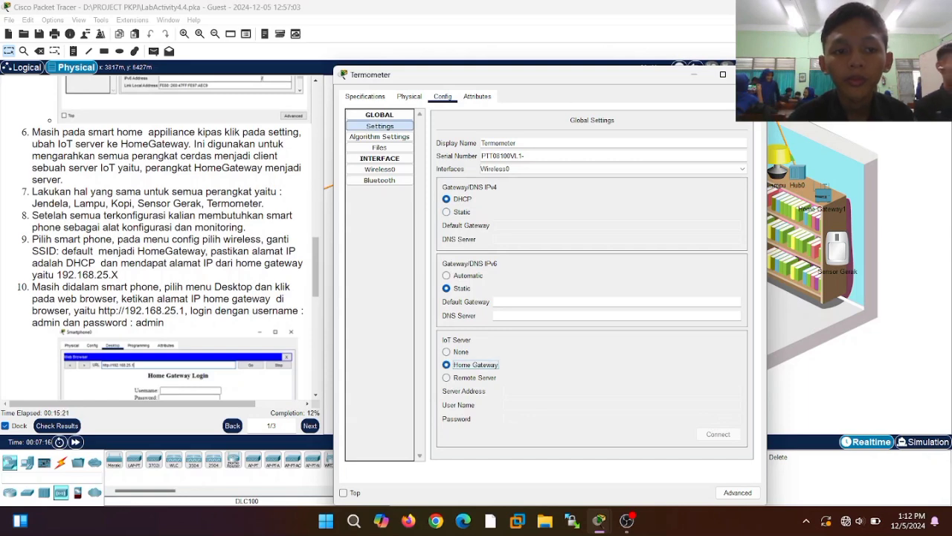
click(744, 75)
click(524, 132)
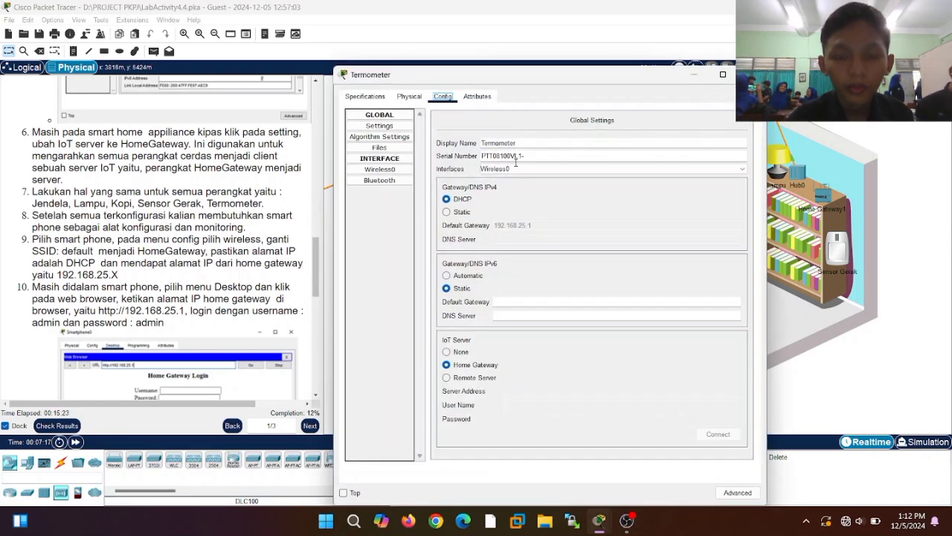
click(381, 170)
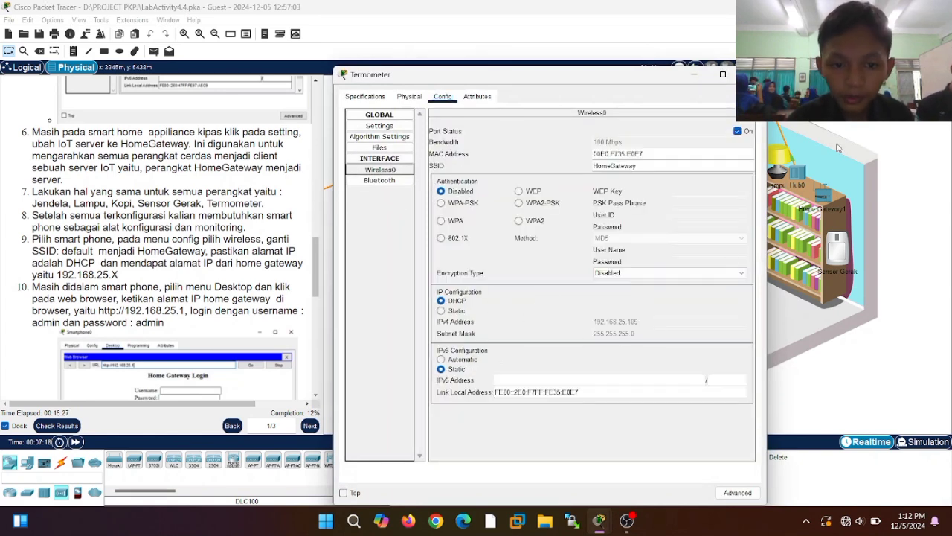
- Confirm the Kopi coffee maker received DHCP address 192.168.25.104
click(751, 74)
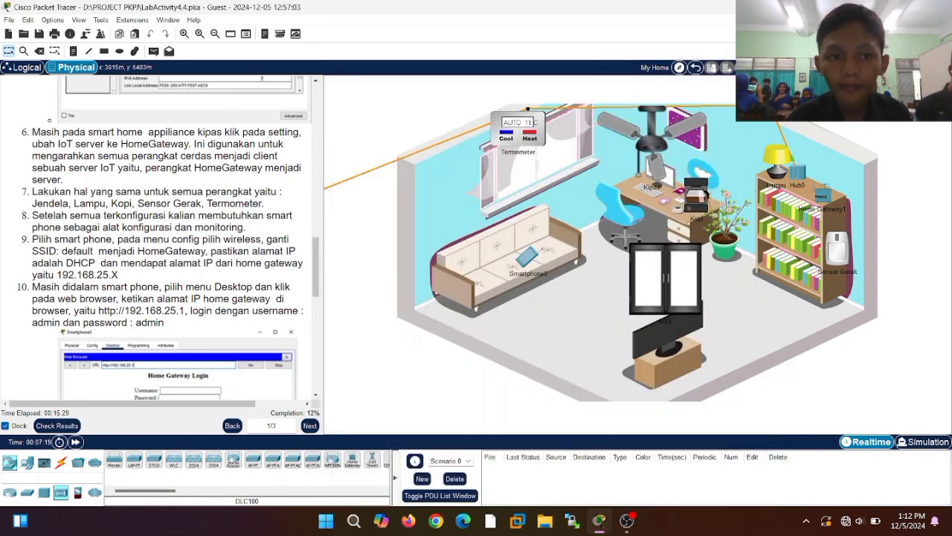
click(697, 197)
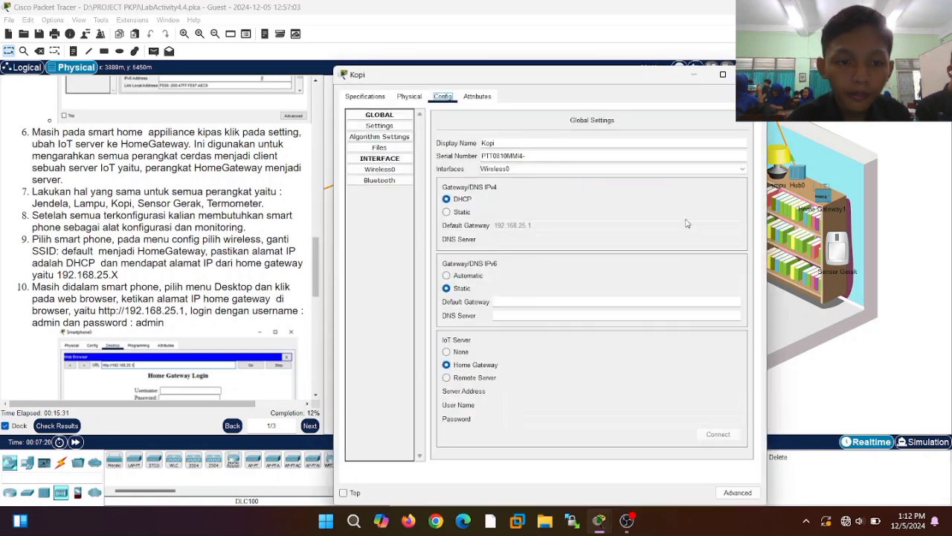
click(380, 170)
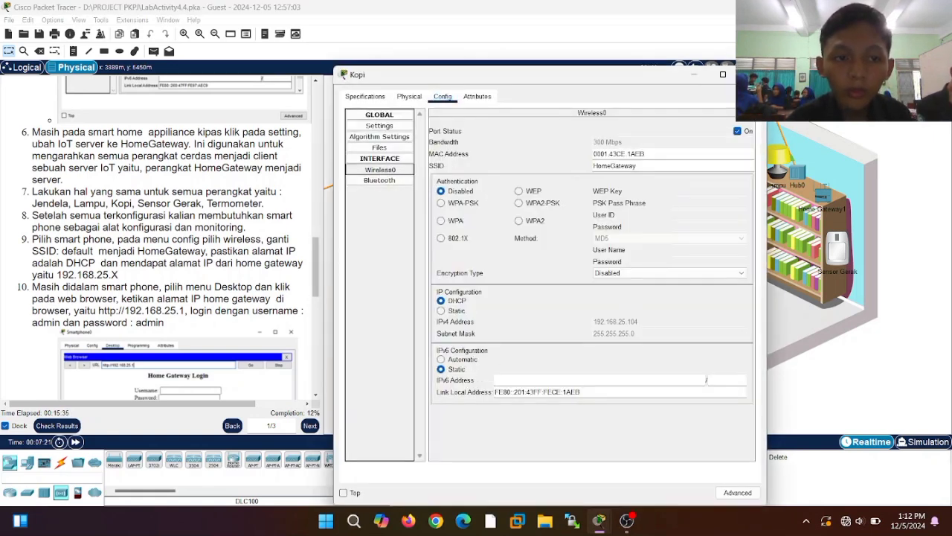
click(755, 74)
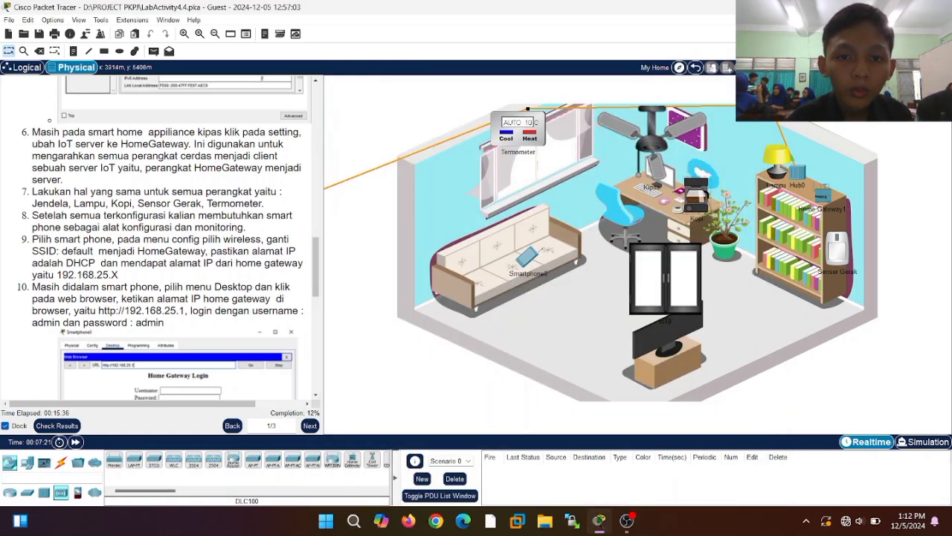
- Check the Kipas fan, Lampu lamp and Sensor Gerak configurations in turn
click(661, 143)
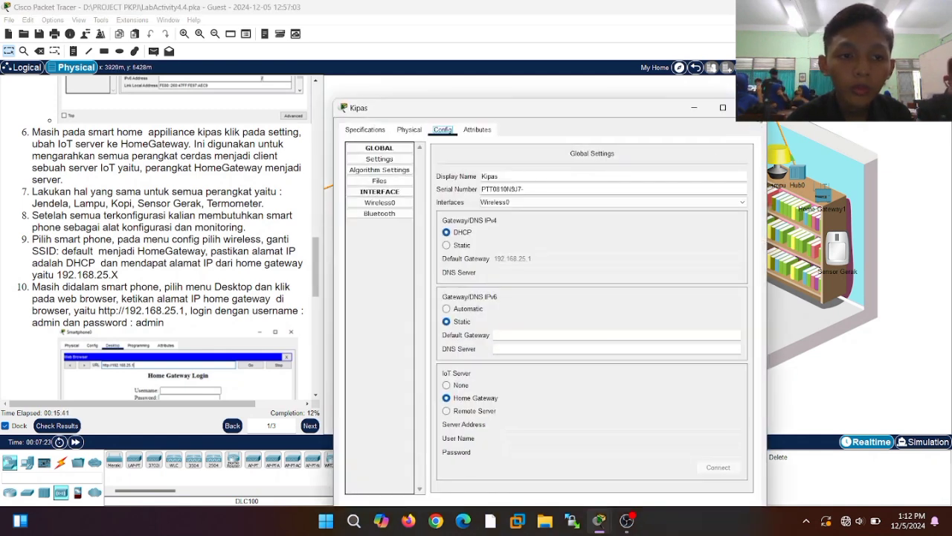
click(752, 107)
click(778, 161)
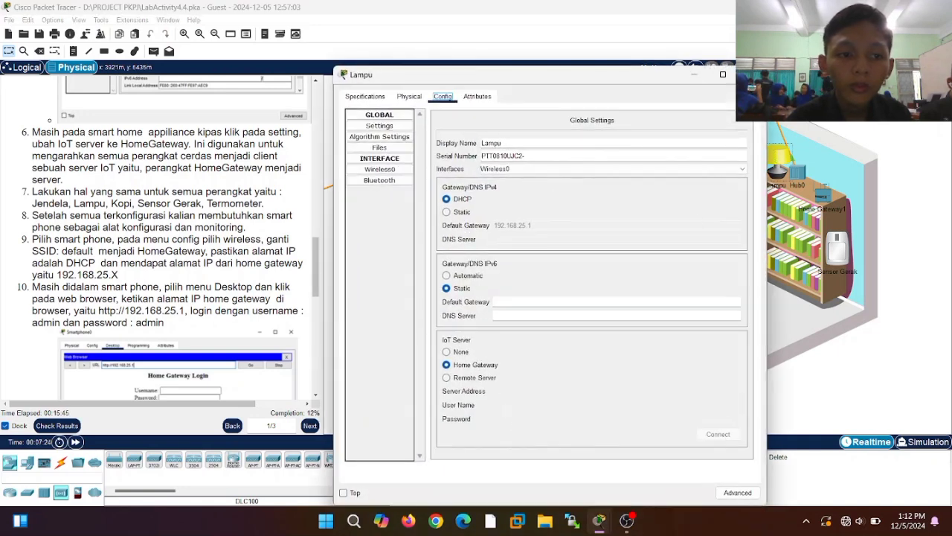
click(744, 74)
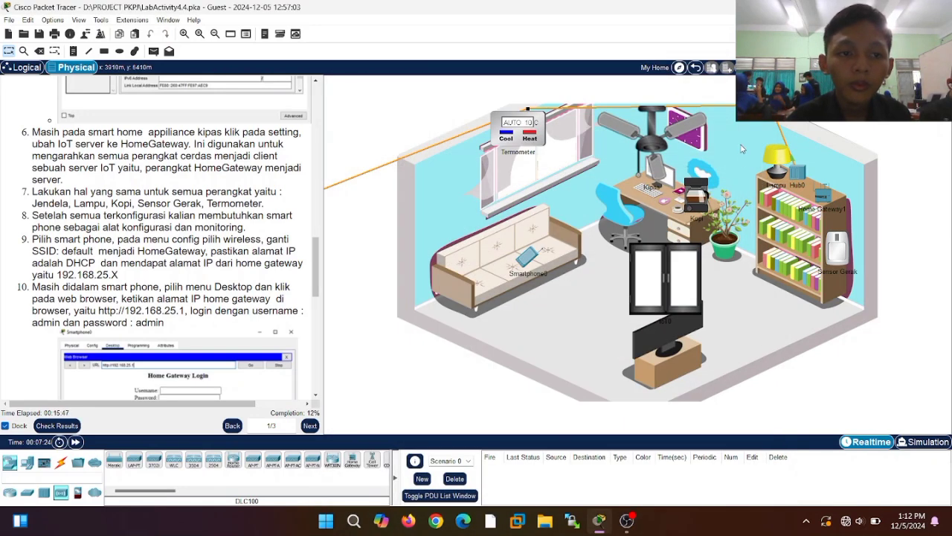
click(846, 248)
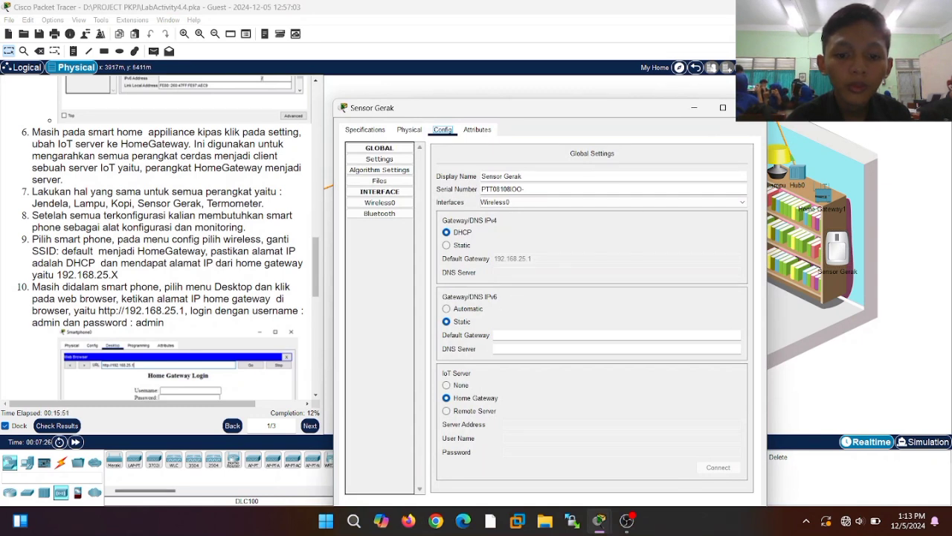
click(751, 108)
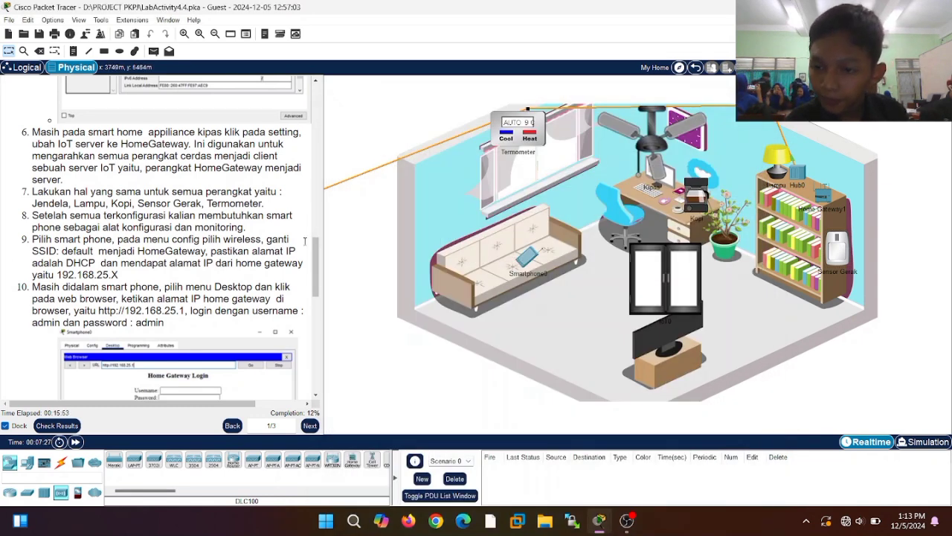
mouse_move(519, 258)
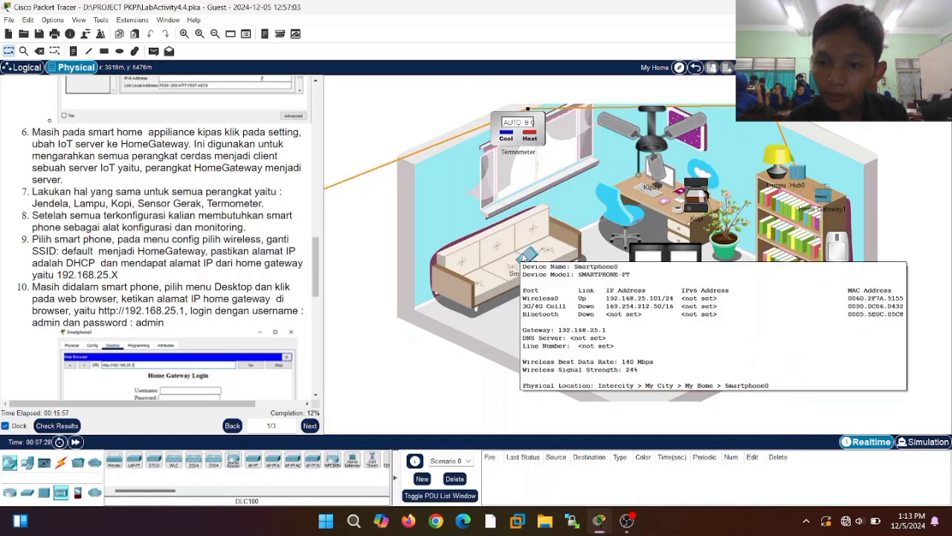
click(525, 257)
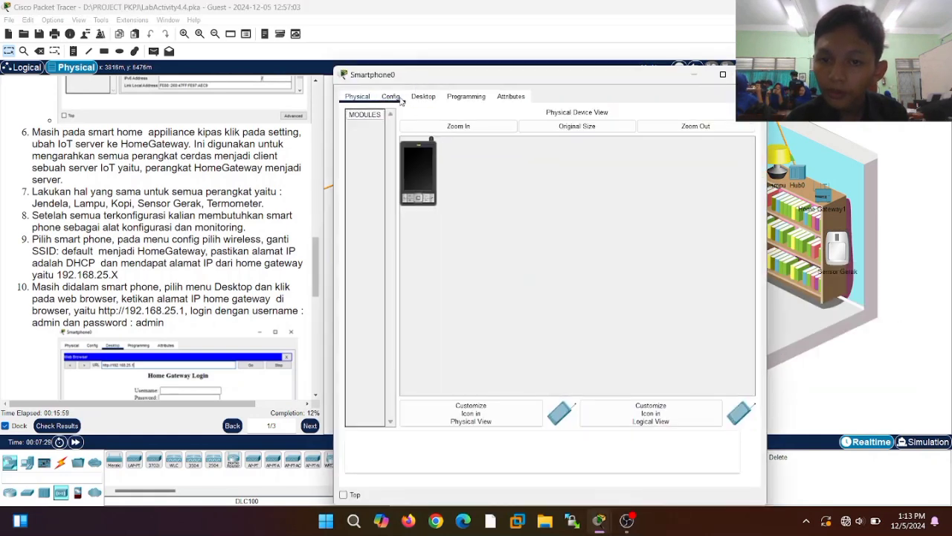
click(392, 97)
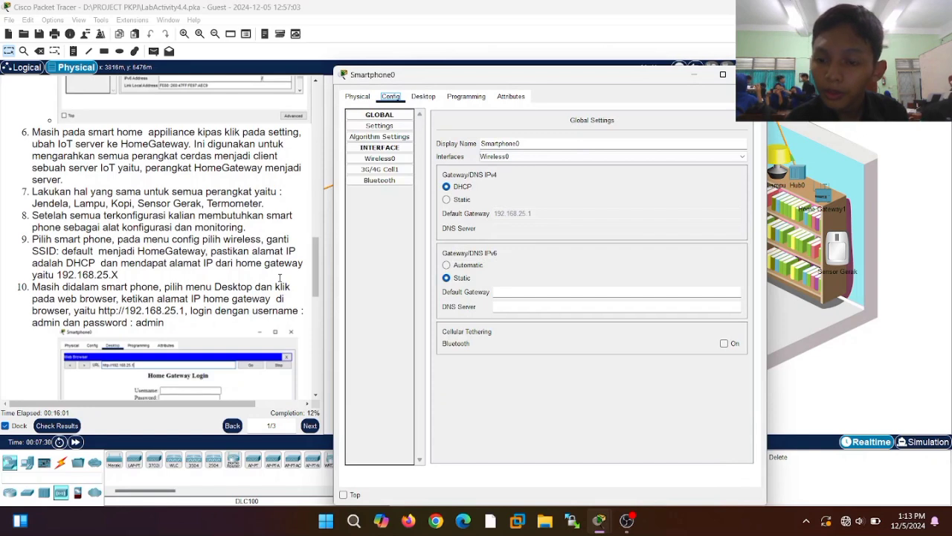
click(379, 158)
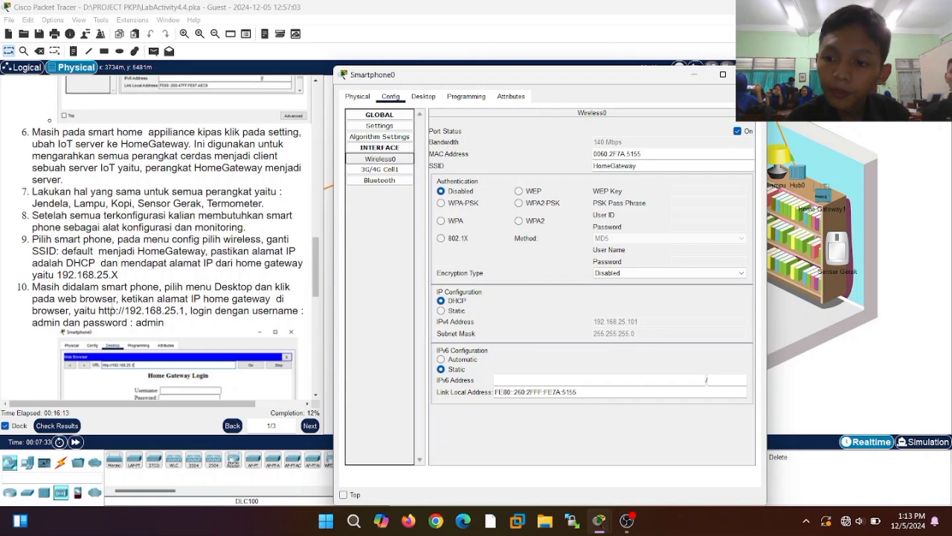
click(423, 96)
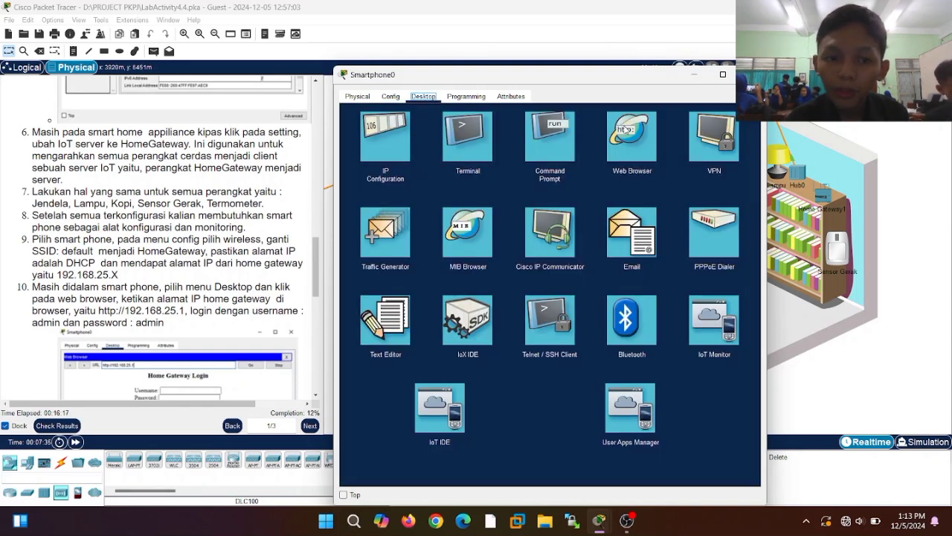
click(627, 132)
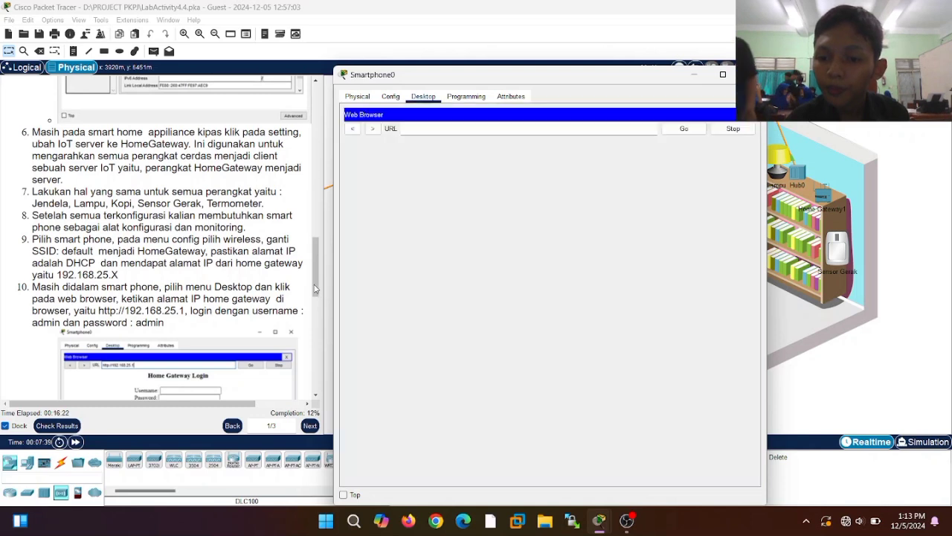
click(317, 285)
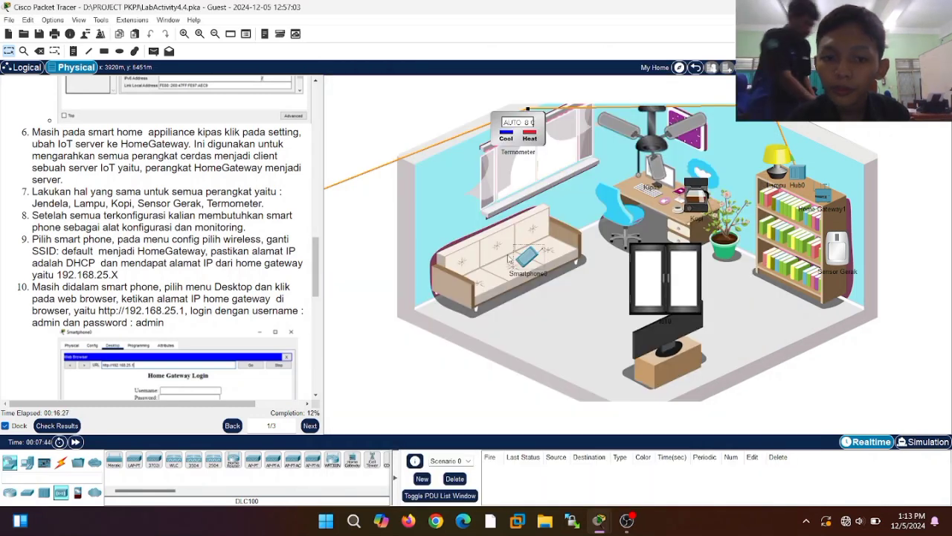
click(533, 263)
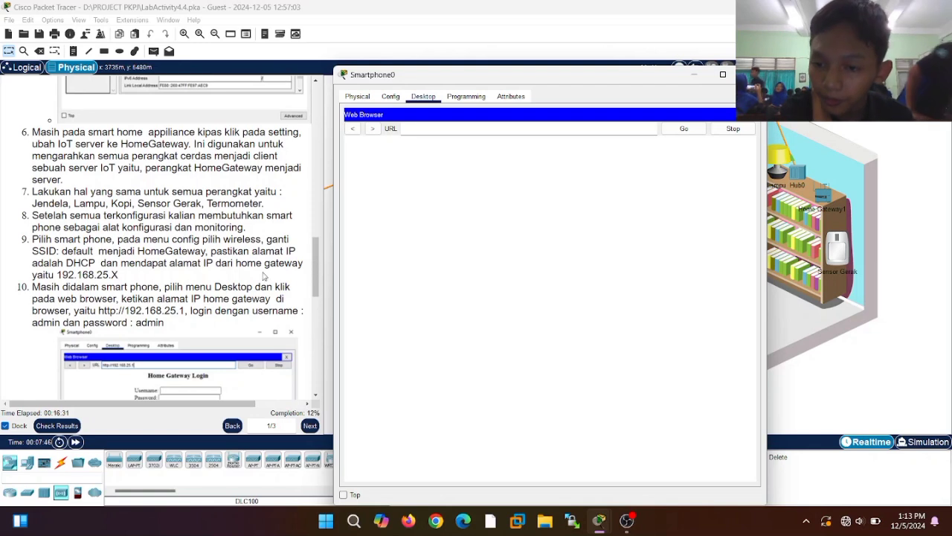
drag(254, 287, 165, 323)
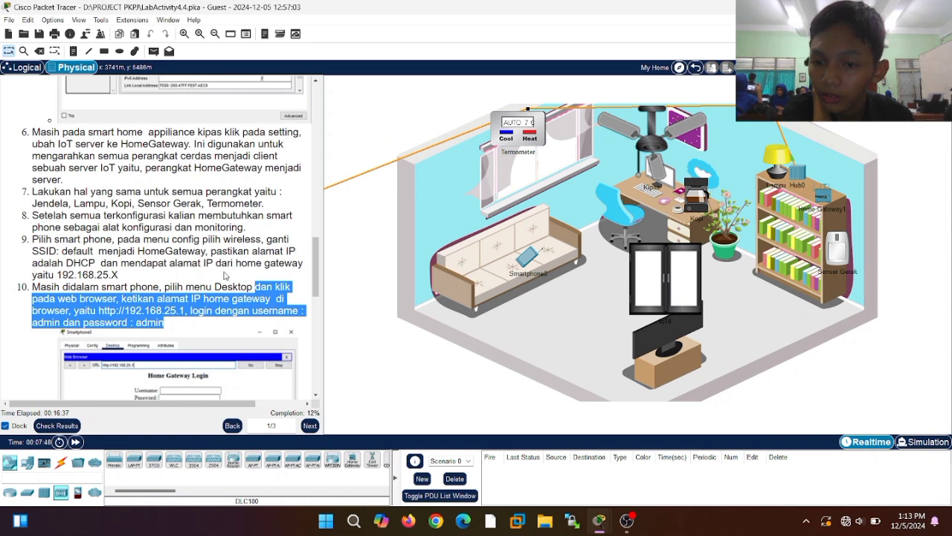
scroll(225, 275, down, 5)
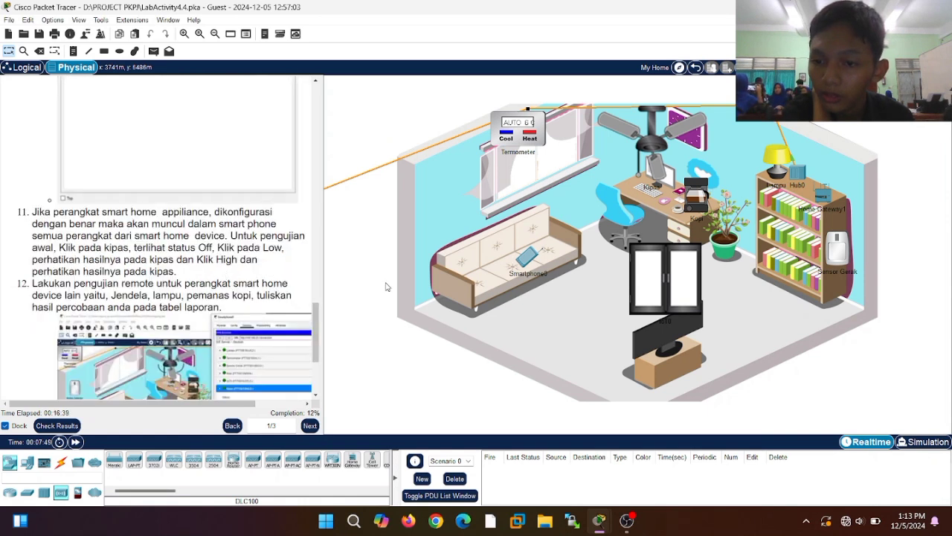
click(522, 261)
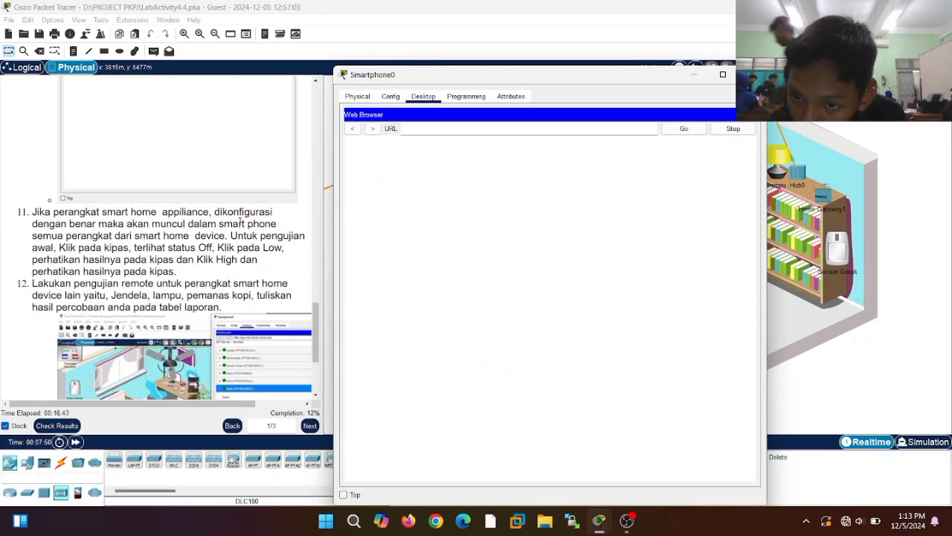
click(310, 290)
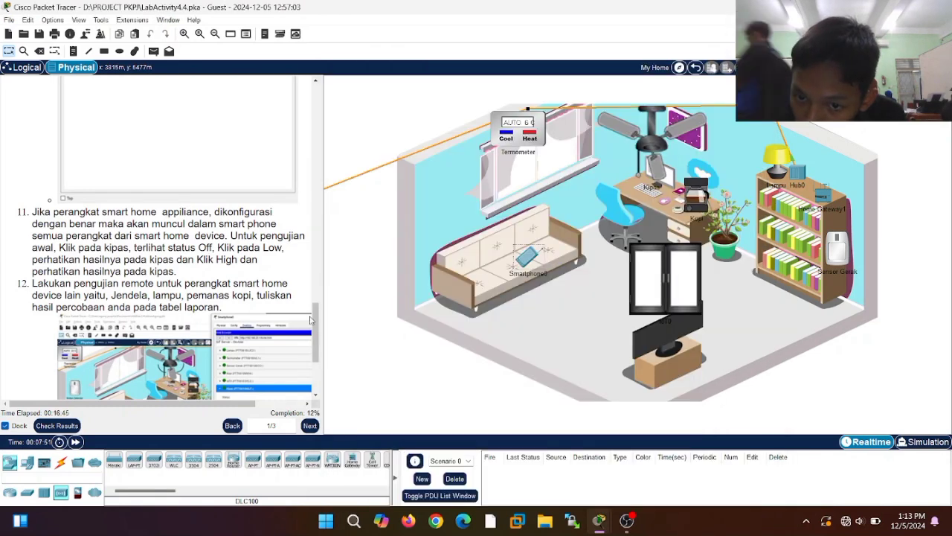
scroll(316, 317, up, 2)
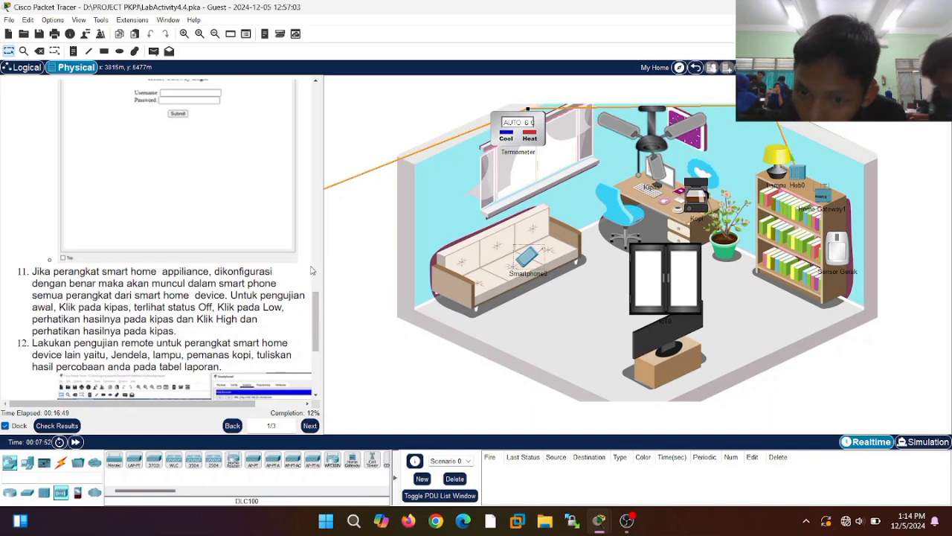
scroll(311, 270, up, 5)
key(ctrl+a)
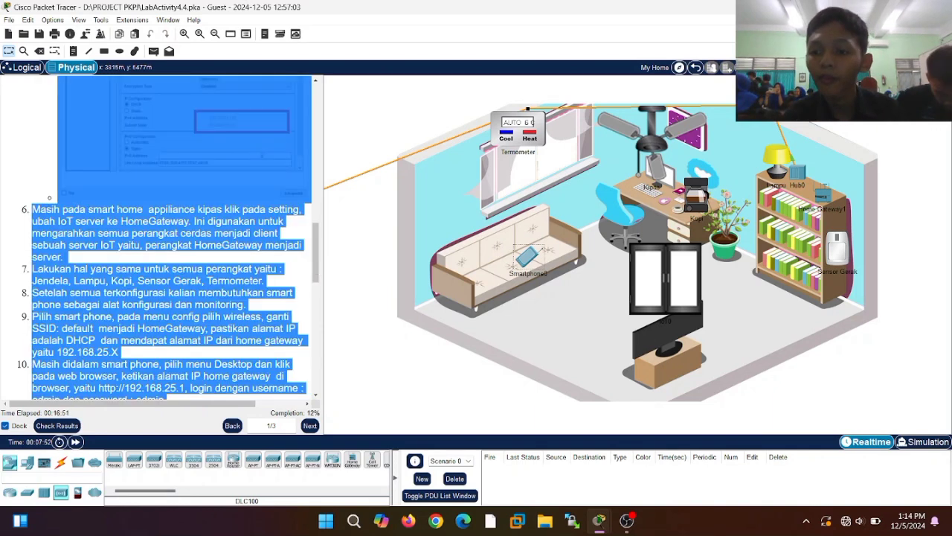
click(294, 267)
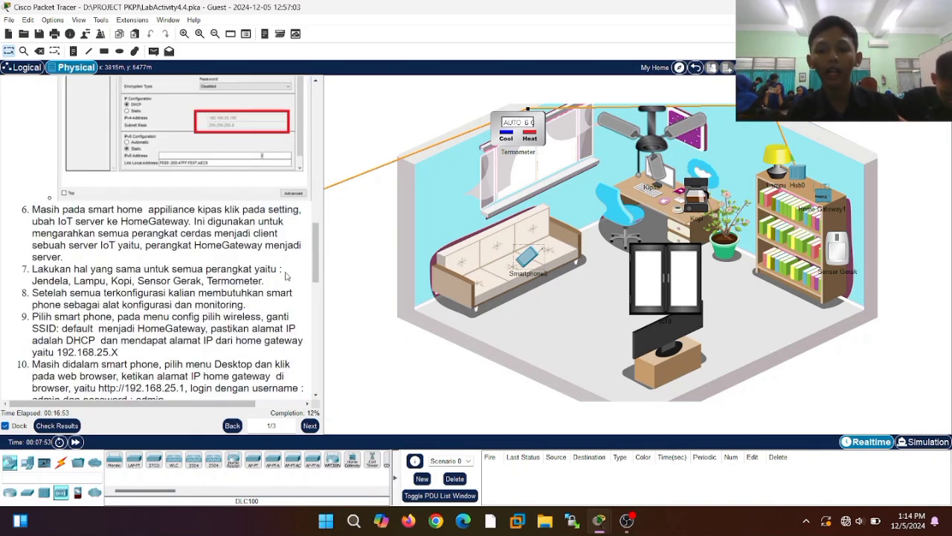
scroll(288, 274, down, 5)
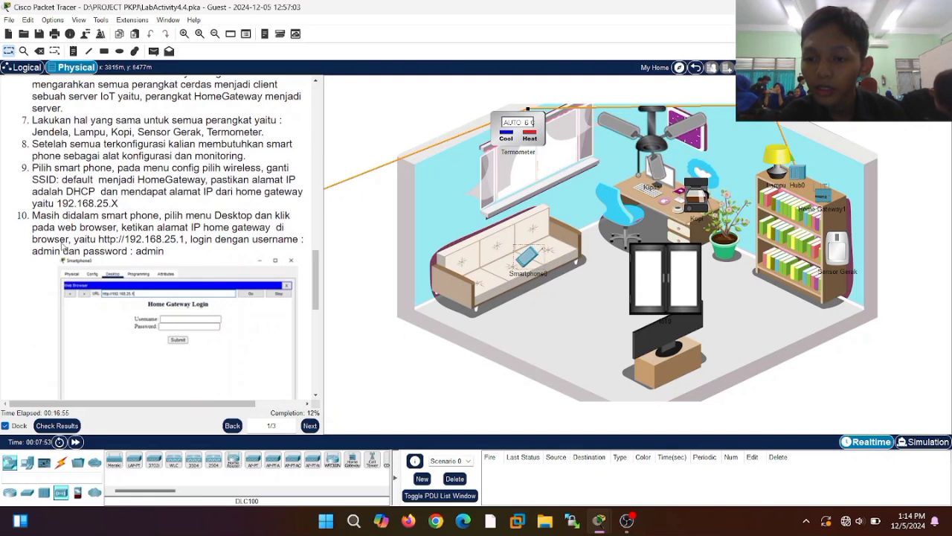
- In Smartphone0's browser, open 192.168.25.1 and enter username admin and the password
click(527, 260)
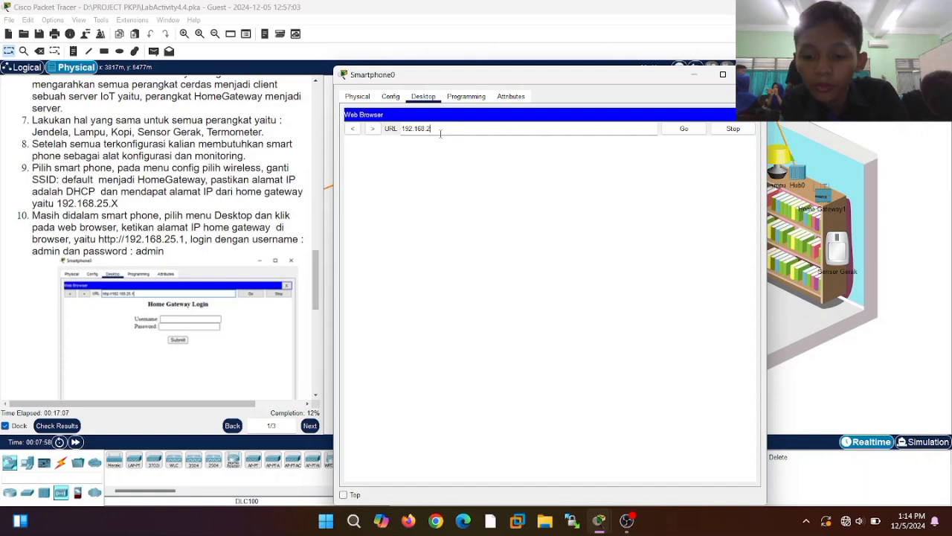
key(Return)
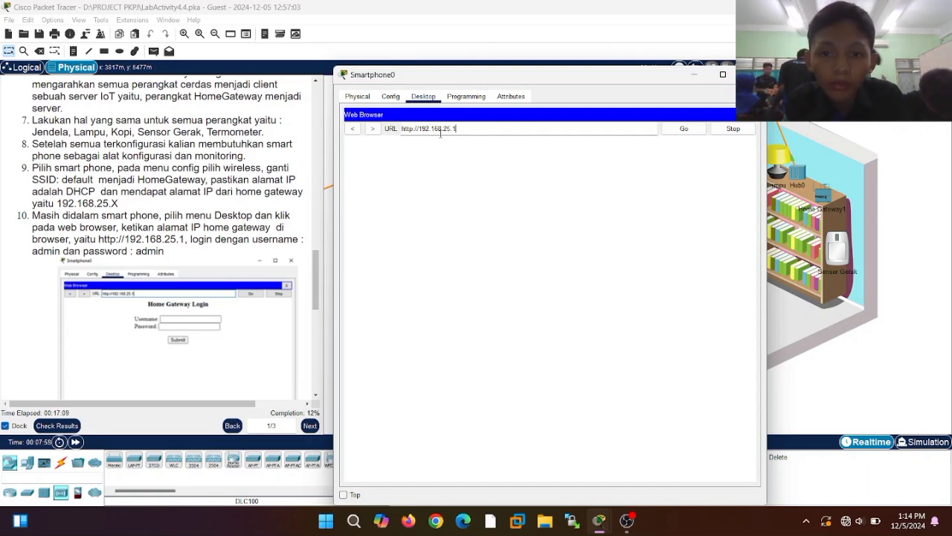
click(686, 127)
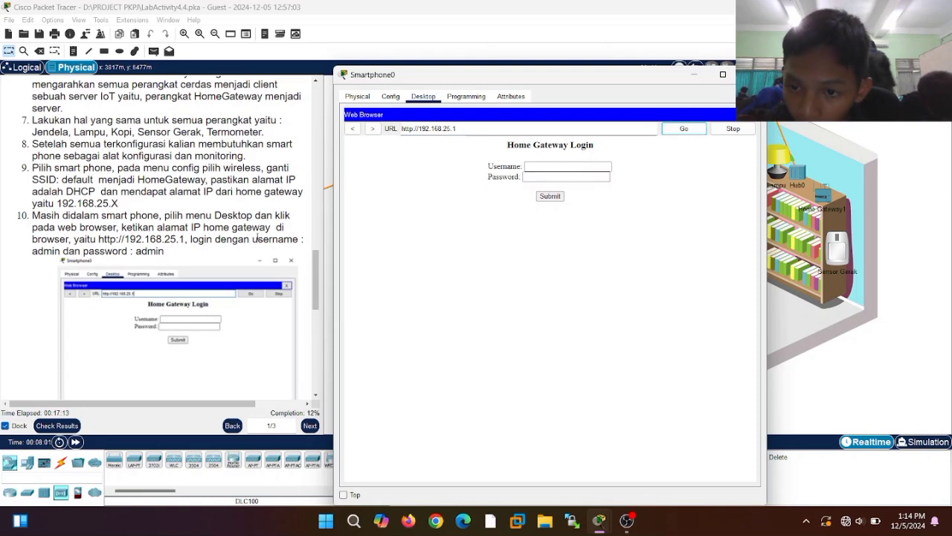
click(566, 165)
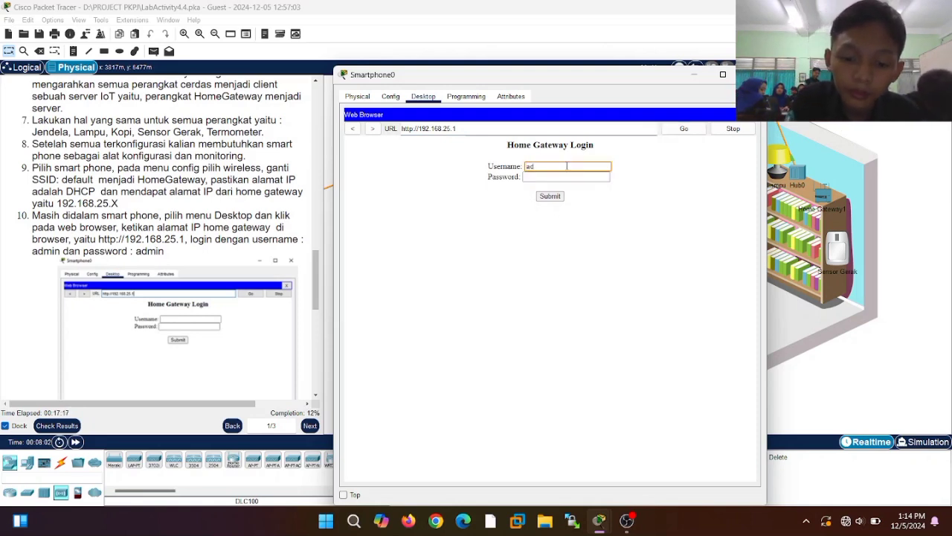
click(567, 177)
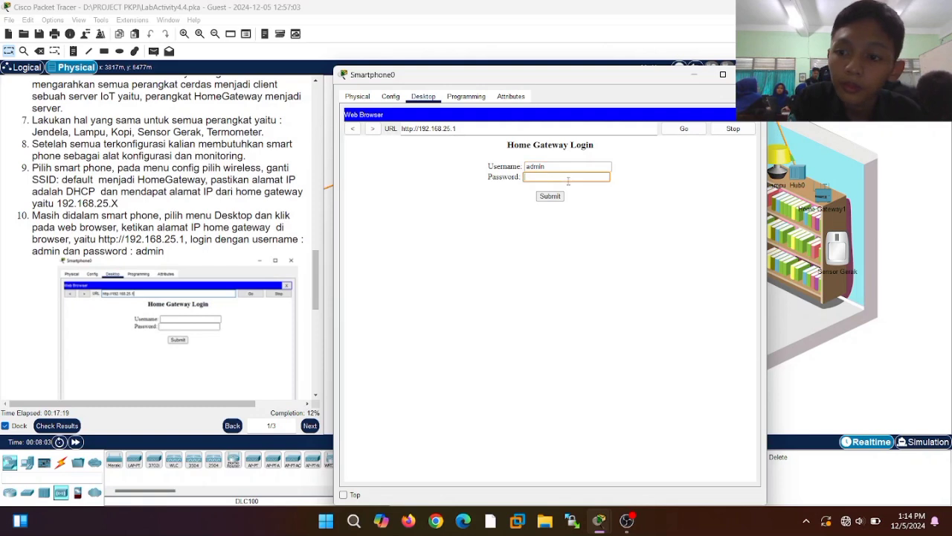
text(admin)
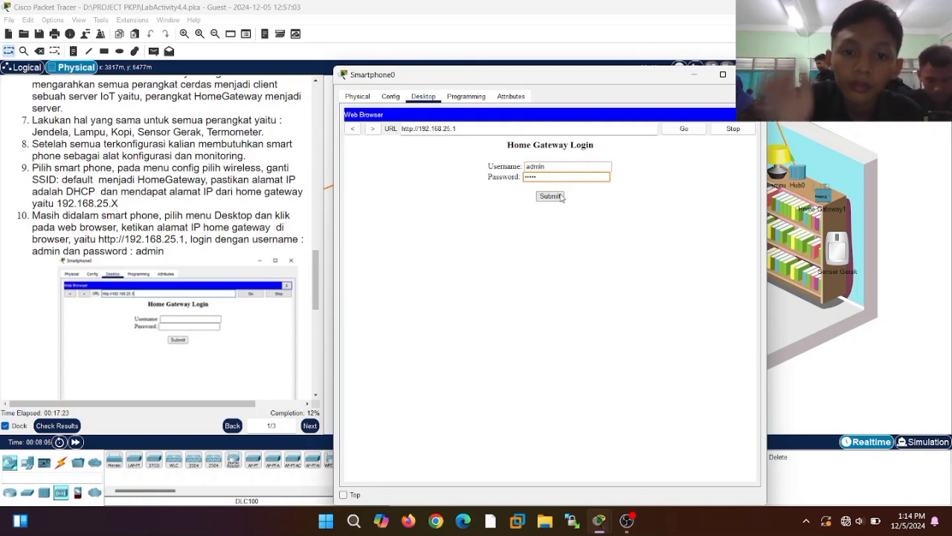
click(560, 196)
scroll(252, 256, down, 3)
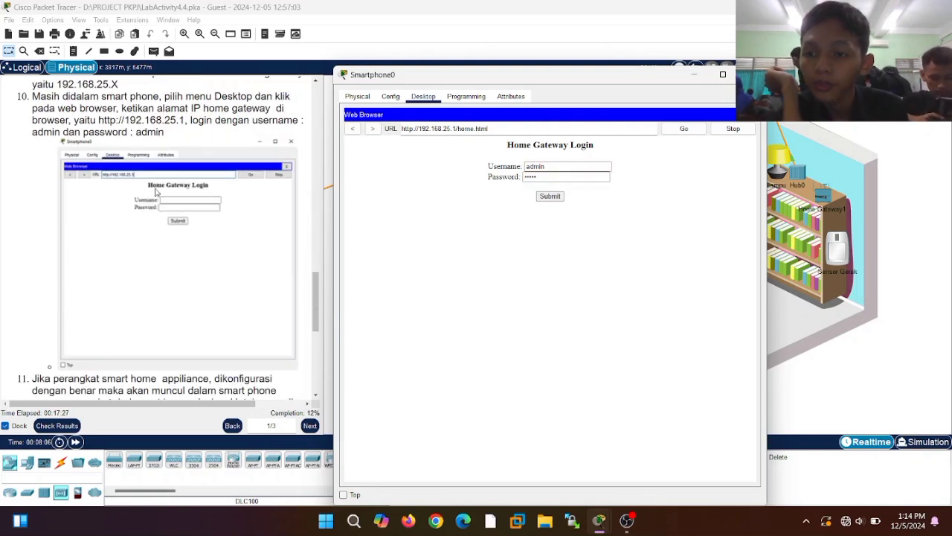
scroll(161, 233, down, 1)
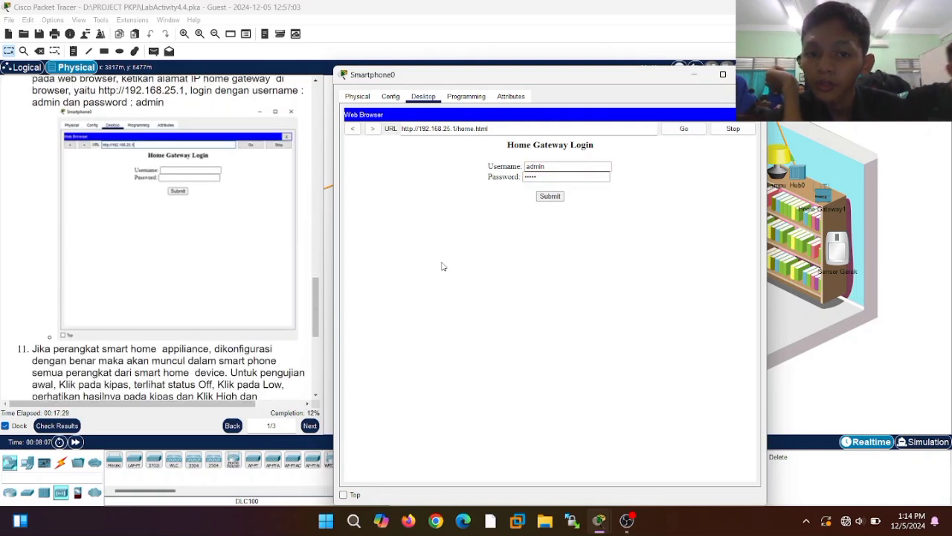
- Log in to the gateway and switch the Kipas fan's status to Low
click(550, 196)
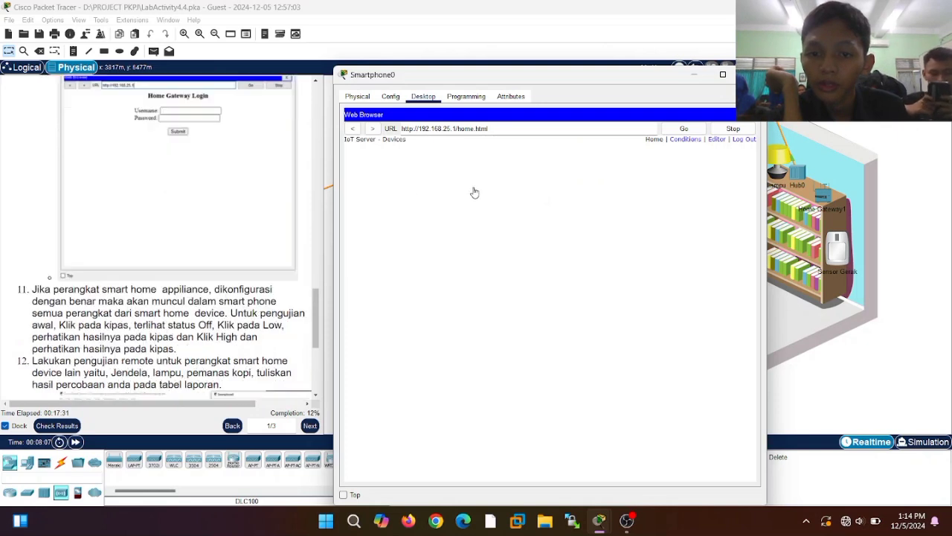
scroll(160, 278, down, 4)
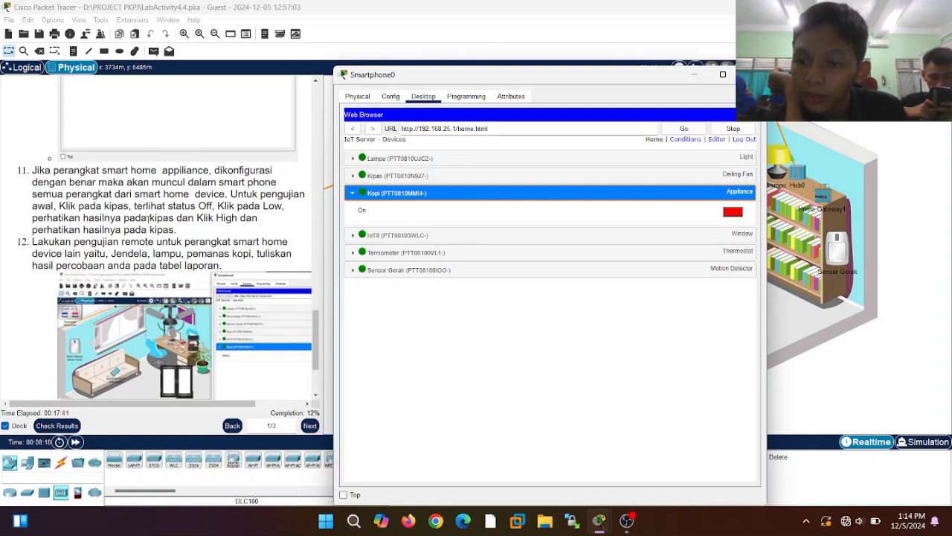
click(421, 177)
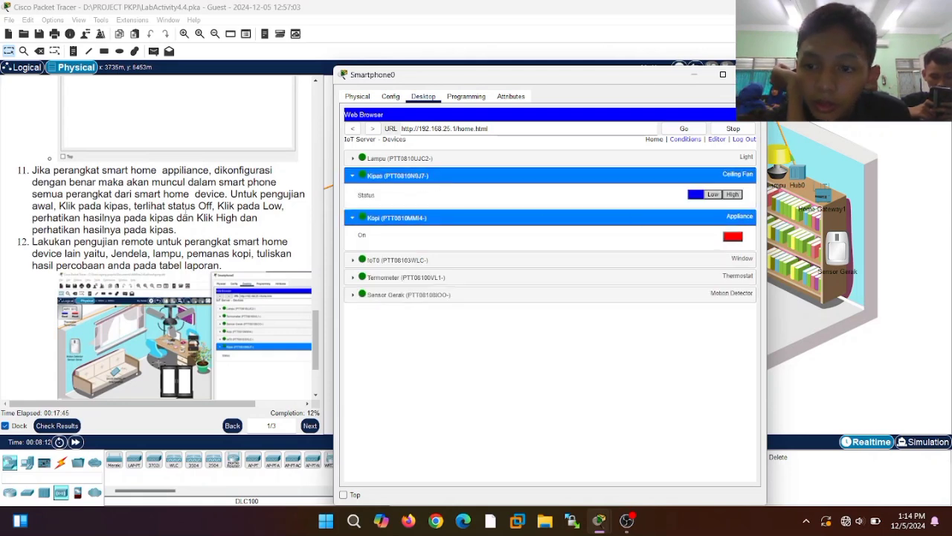
click(712, 194)
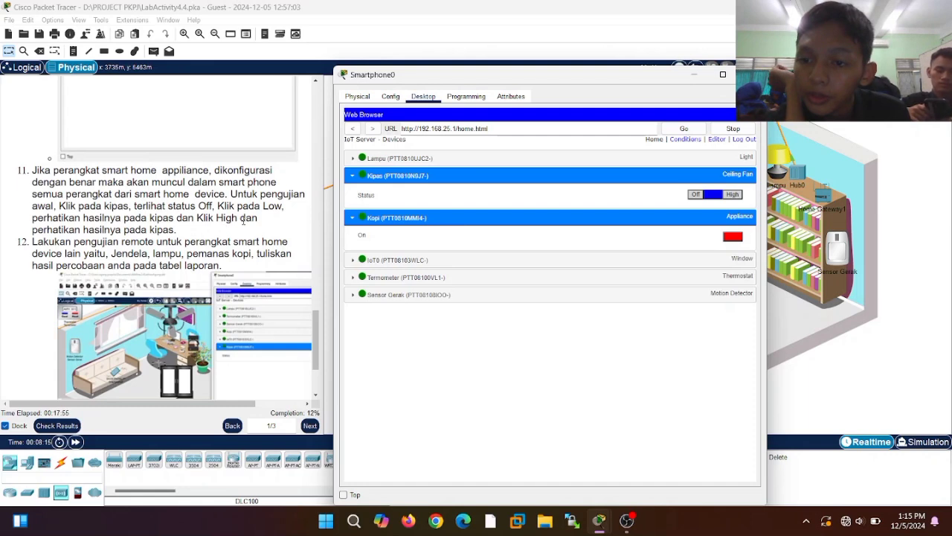
- Watch the room to confirm the Kipas fan spins at High, then close Smartphone0
click(694, 74)
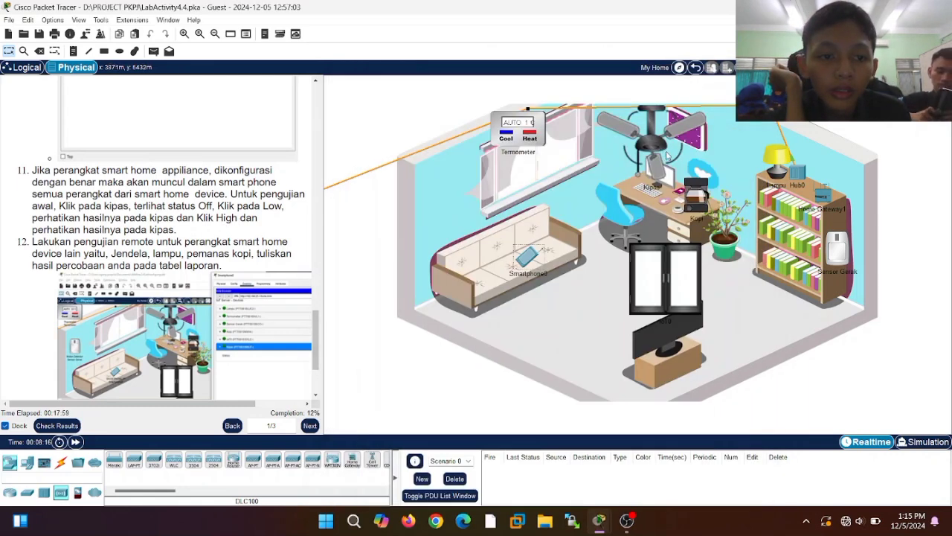
click(542, 260)
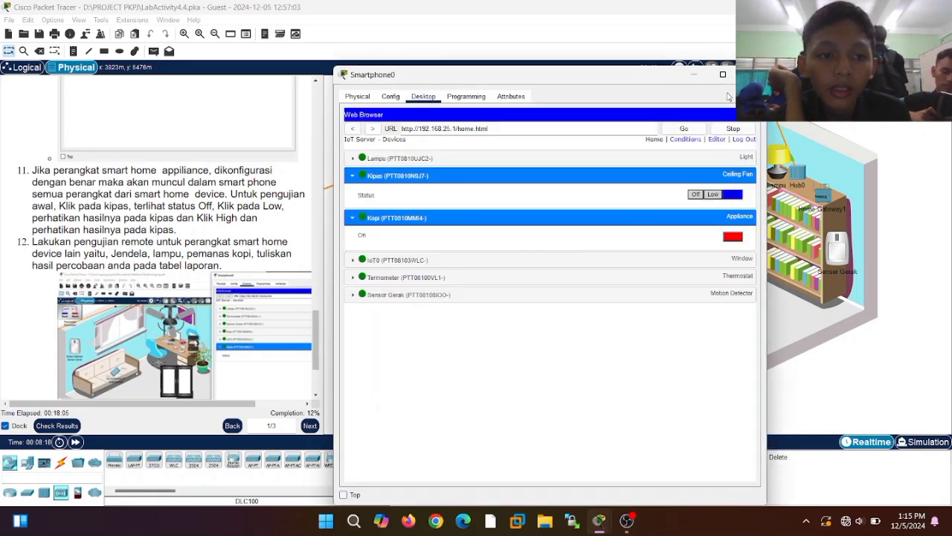
click(696, 75)
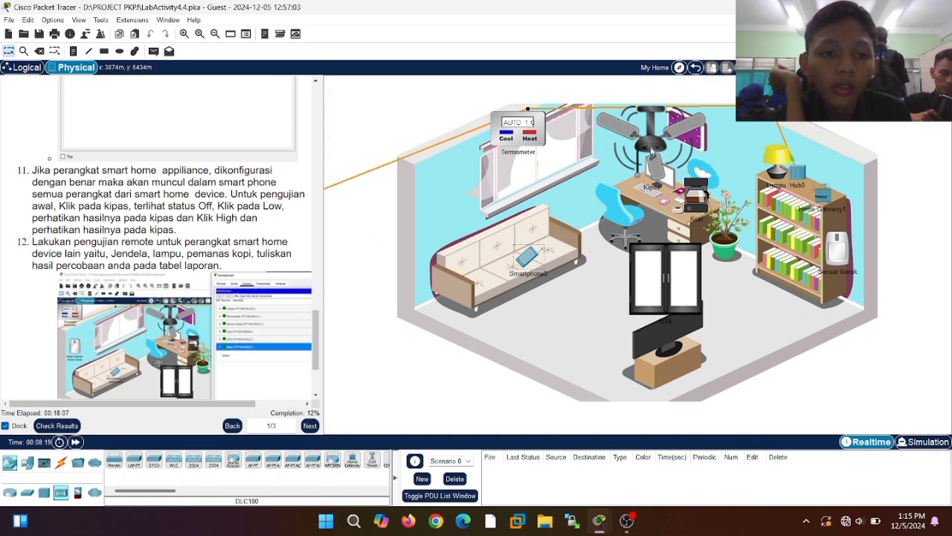
click(526, 257)
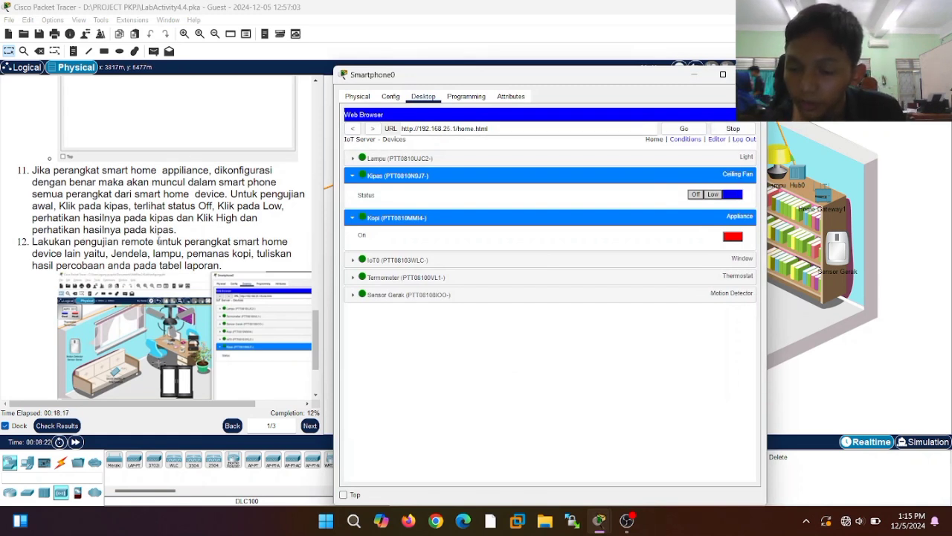
scroll(176, 217, down, 2)
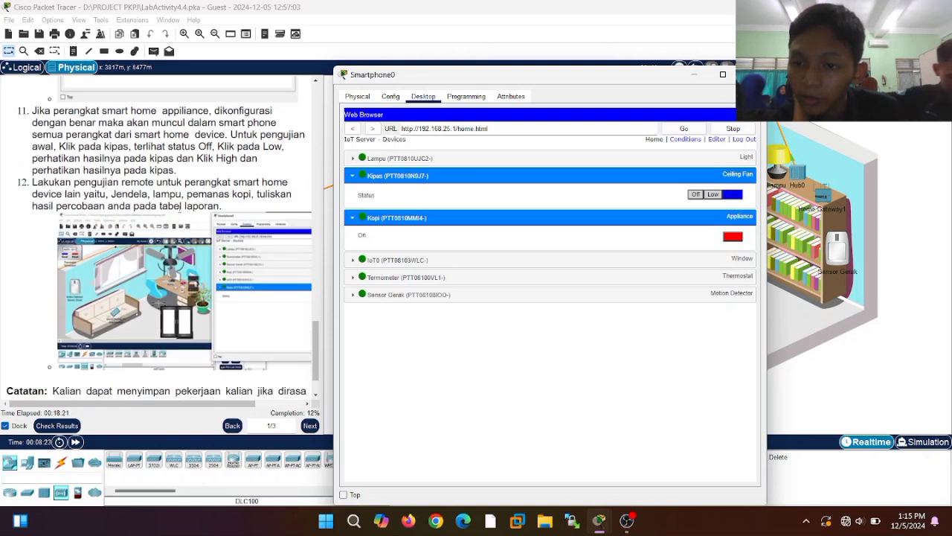
scroll(170, 209, down, 2)
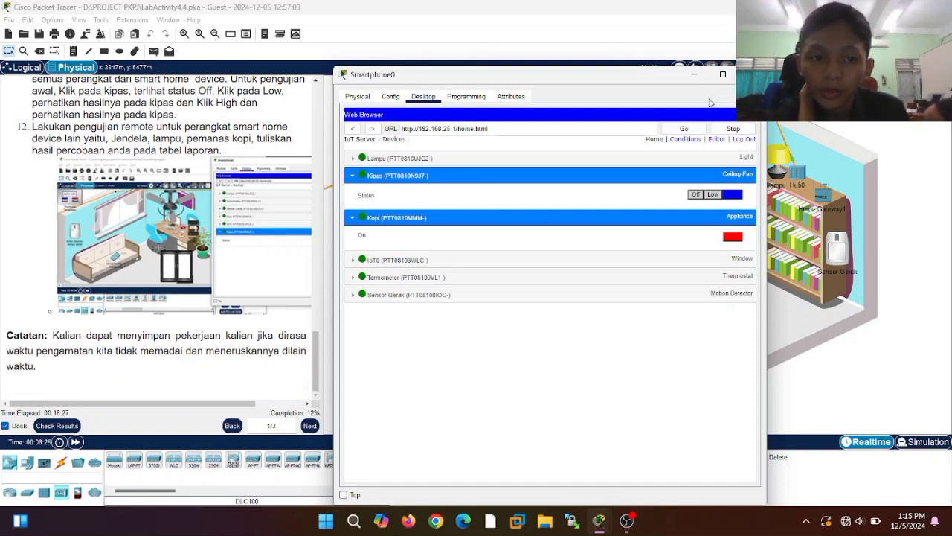
click(692, 77)
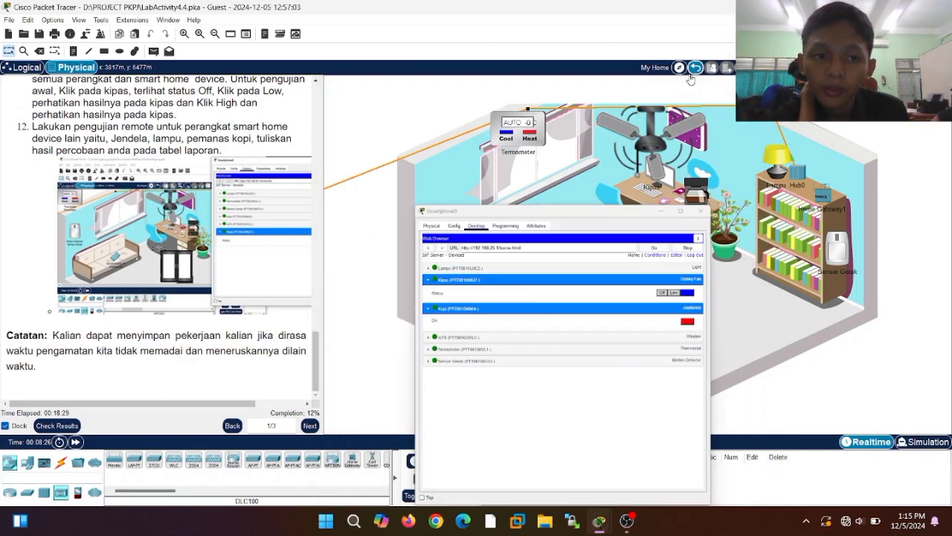
- Advance the instructions to page 2/3 and reopen Smartphone0's gateway devices page
click(309, 425)
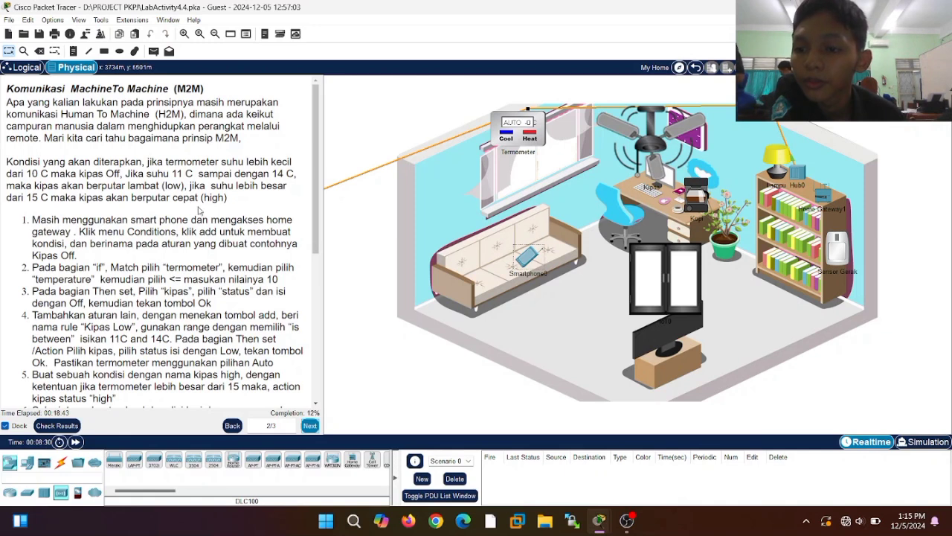
scroll(199, 217, down, 2)
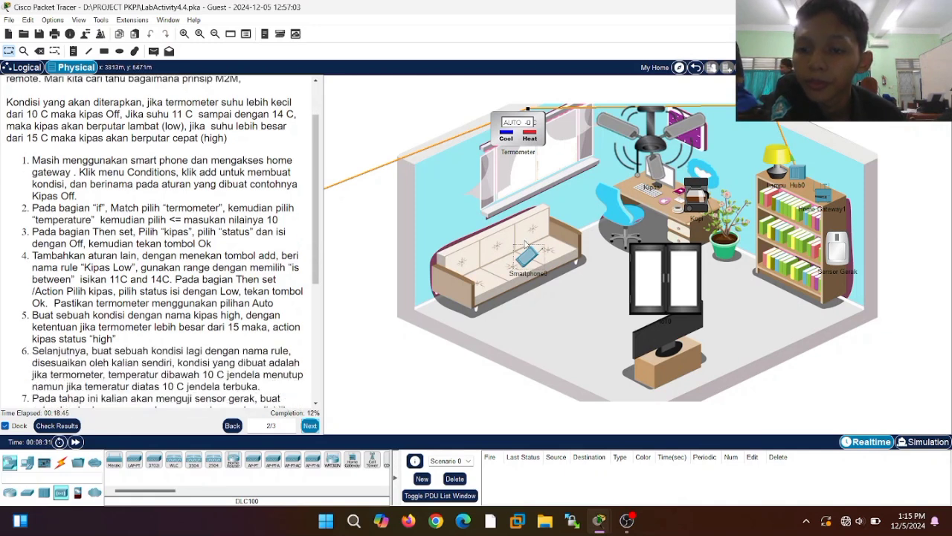
click(528, 260)
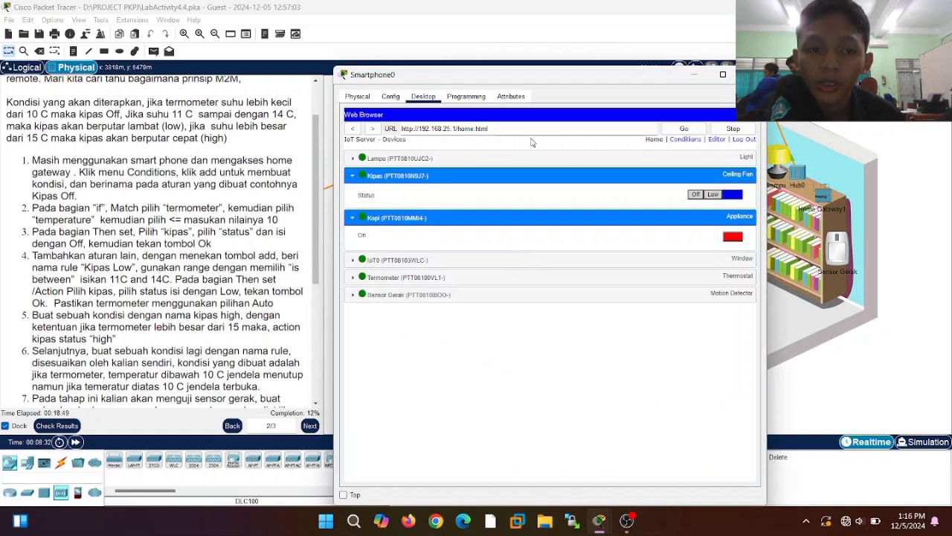
- On the Conditions page, start a rule 'Kipas off' with condition Termometer Temperature <= 10
click(687, 141)
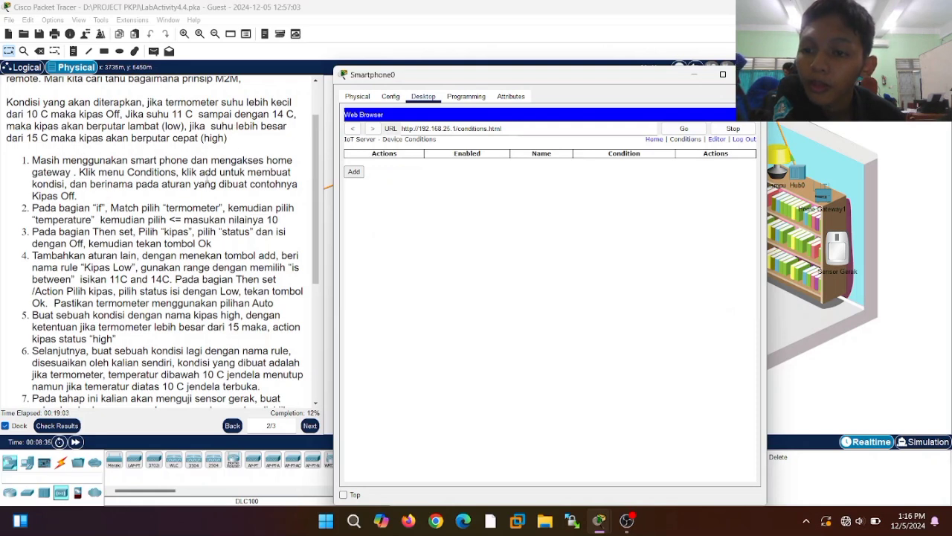
click(357, 173)
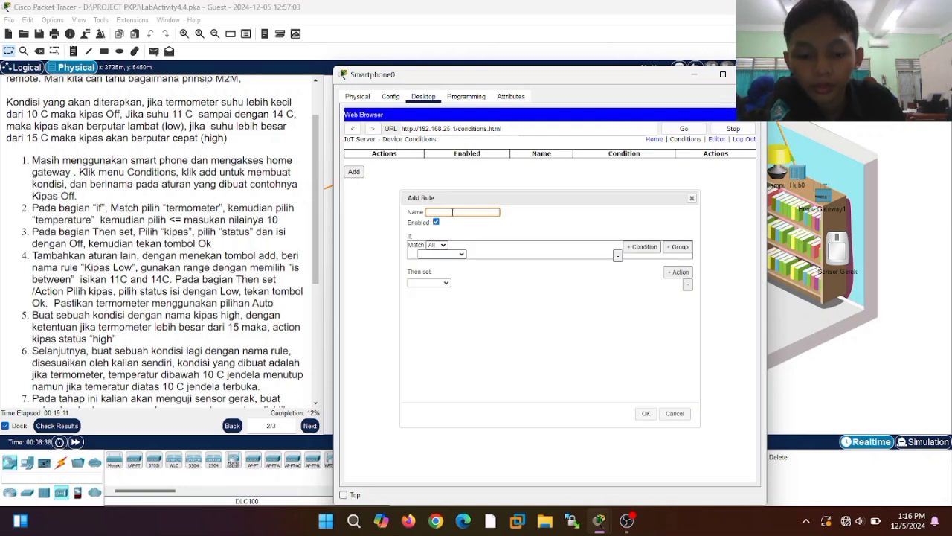
text(Kipas off)
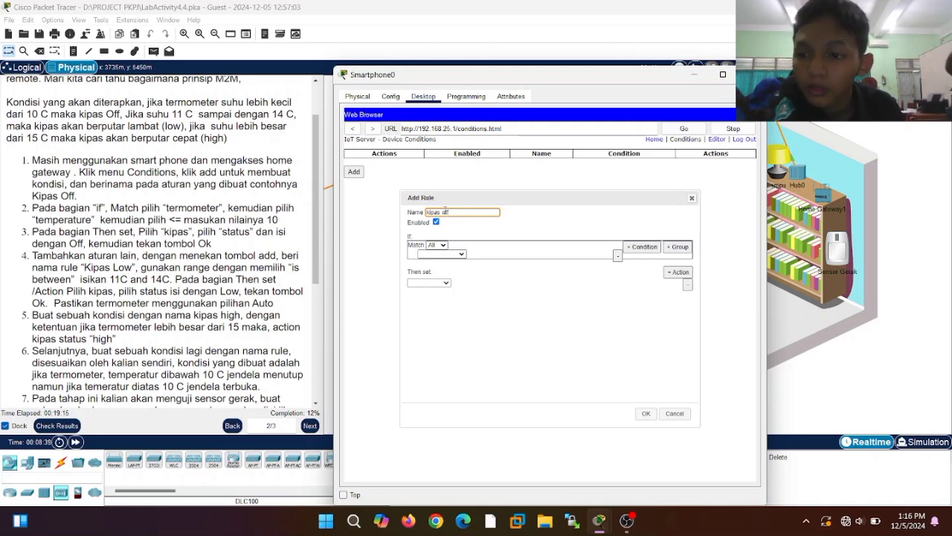
click(448, 253)
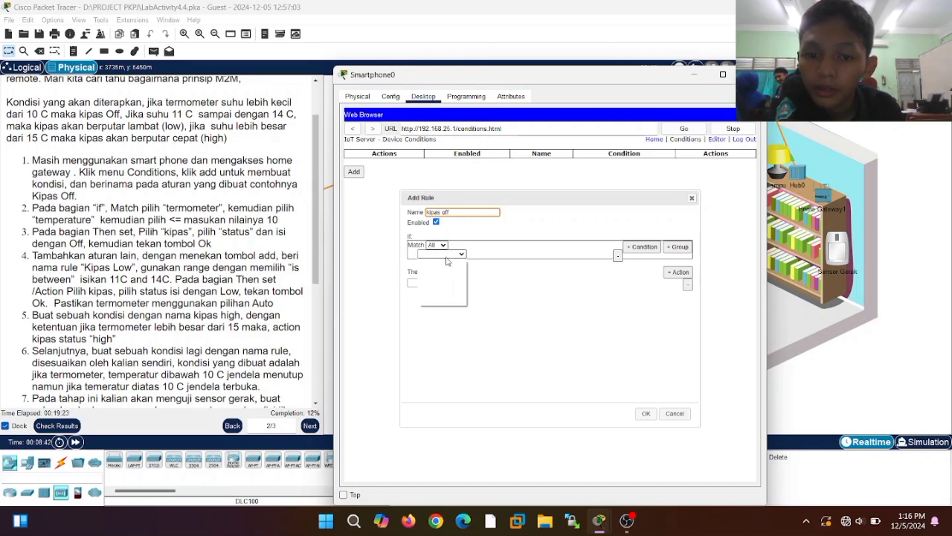
click(444, 296)
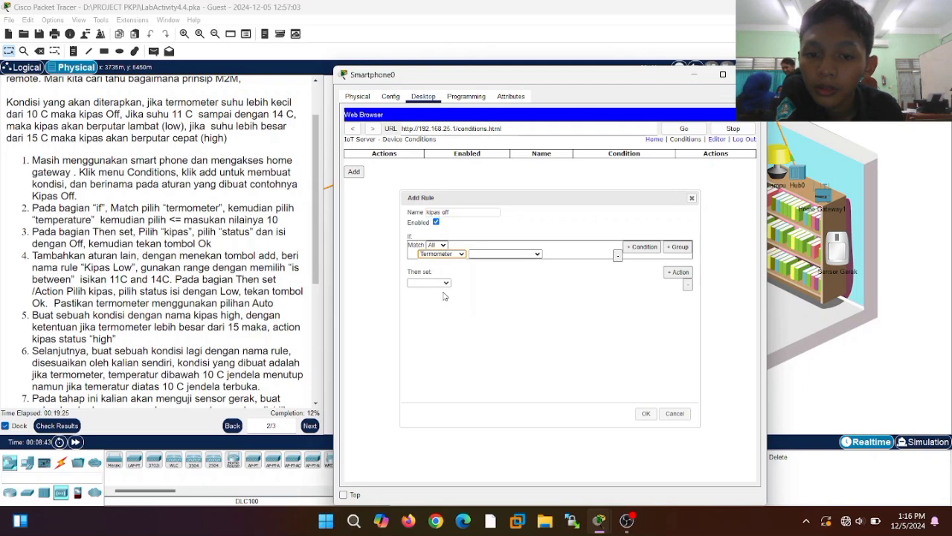
click(506, 254)
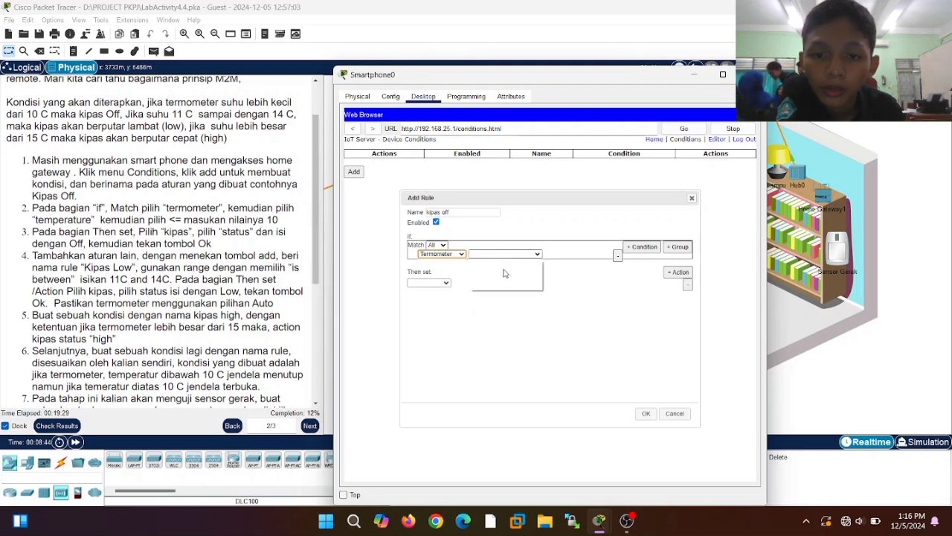
click(497, 270)
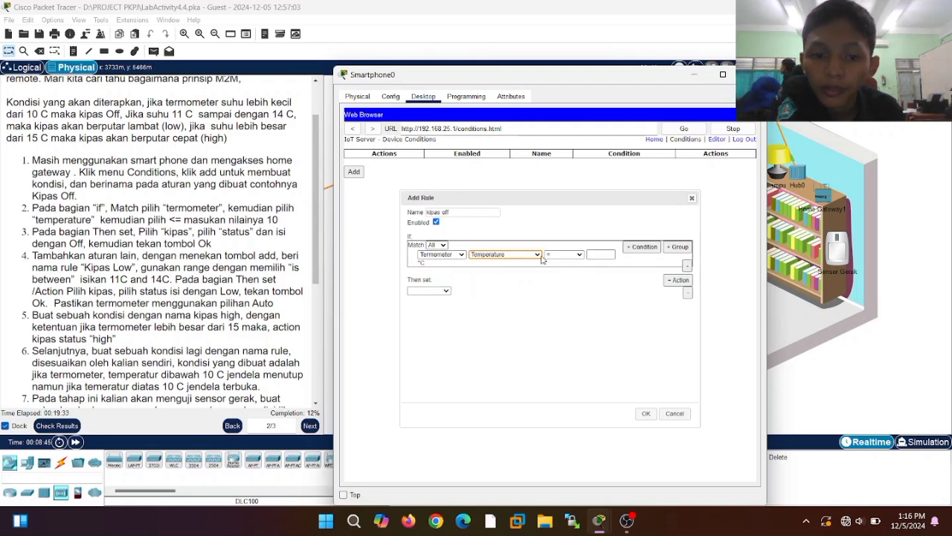
click(574, 256)
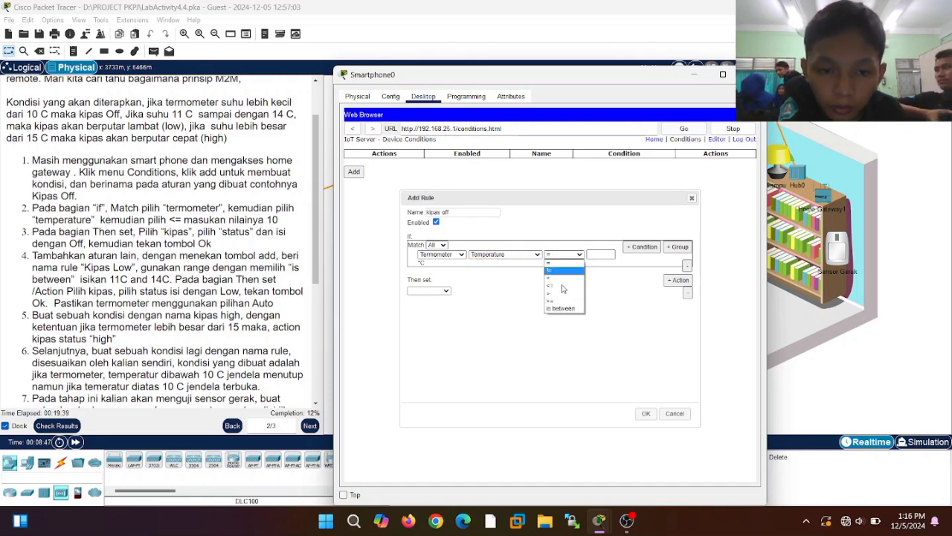
click(553, 287)
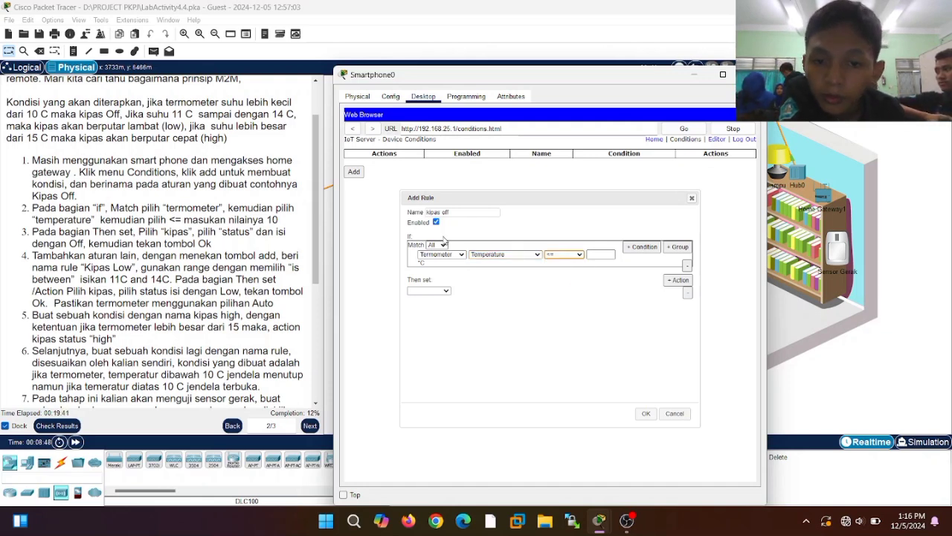
click(593, 255)
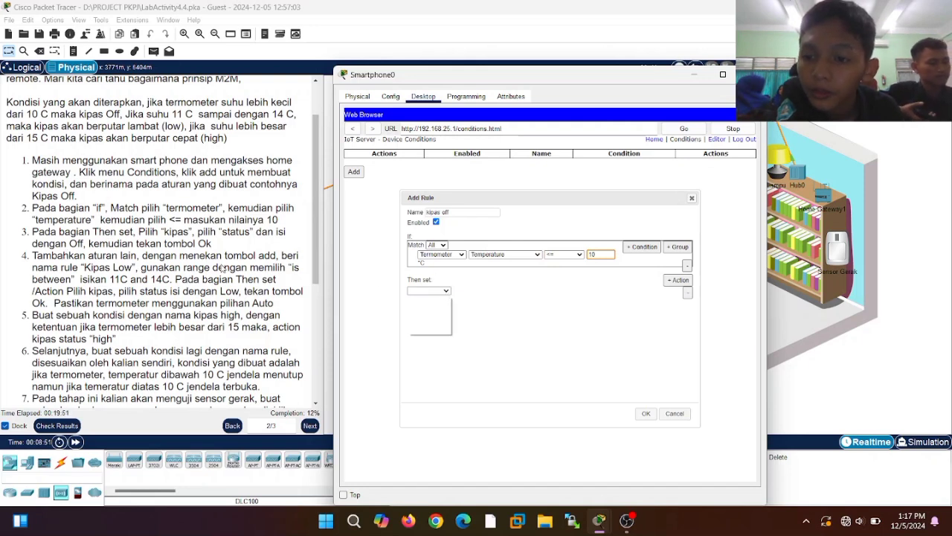
- Make the rule set Kipas Status to Off and save it
click(439, 290)
click(424, 314)
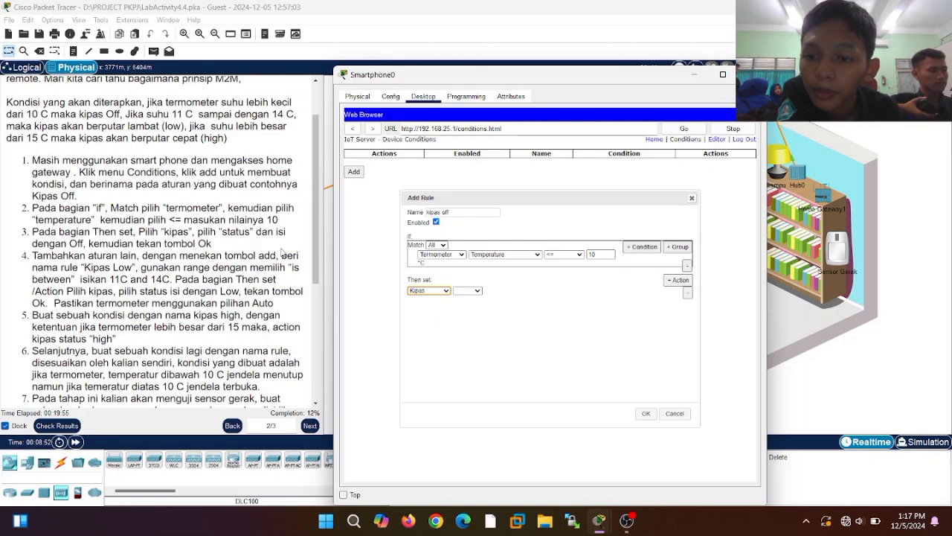
click(465, 291)
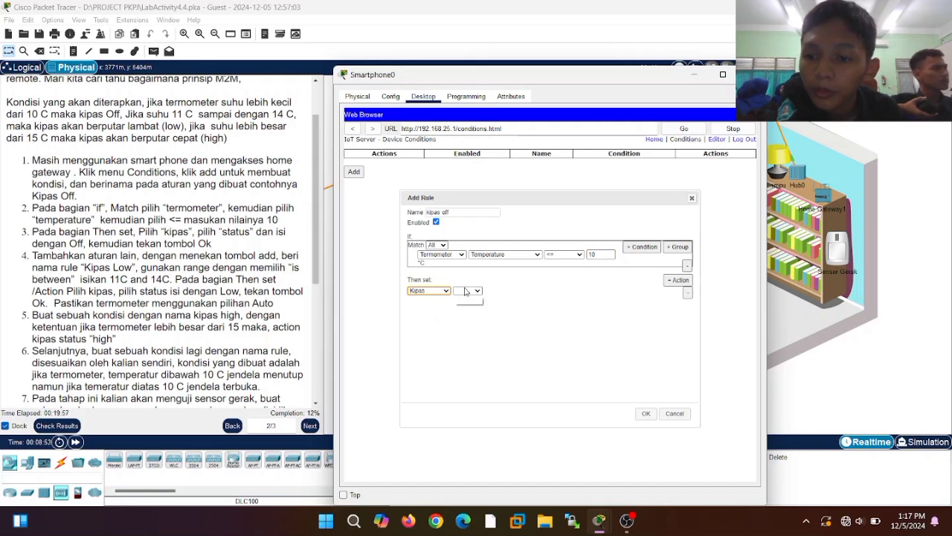
click(466, 300)
click(511, 293)
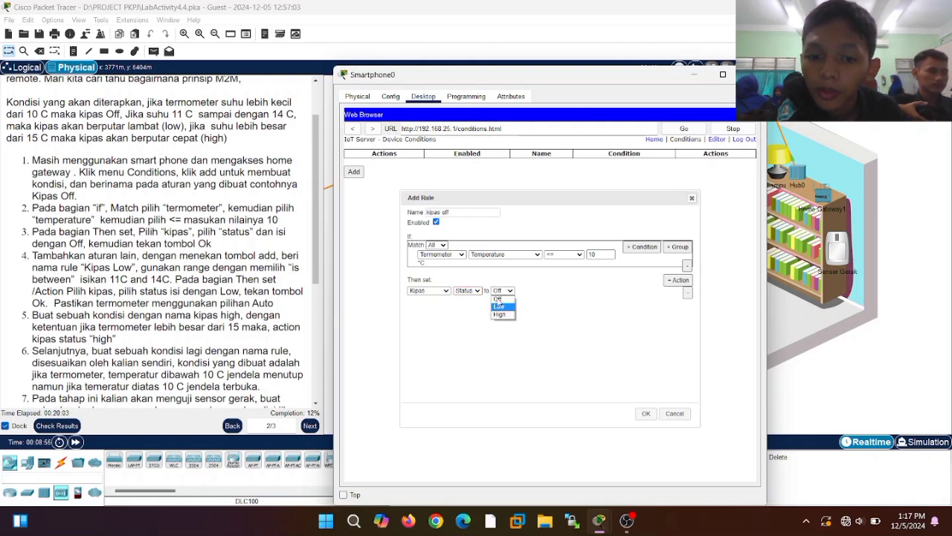
click(498, 299)
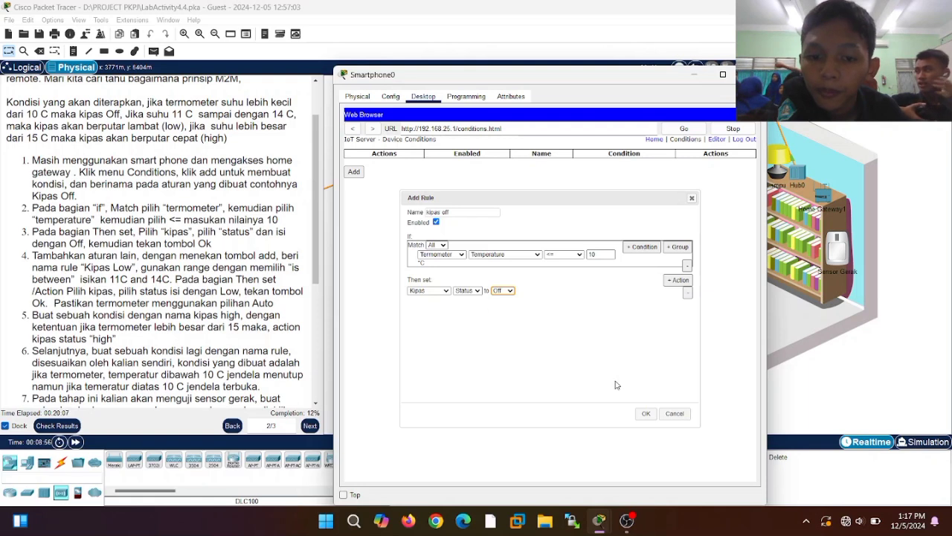
click(645, 415)
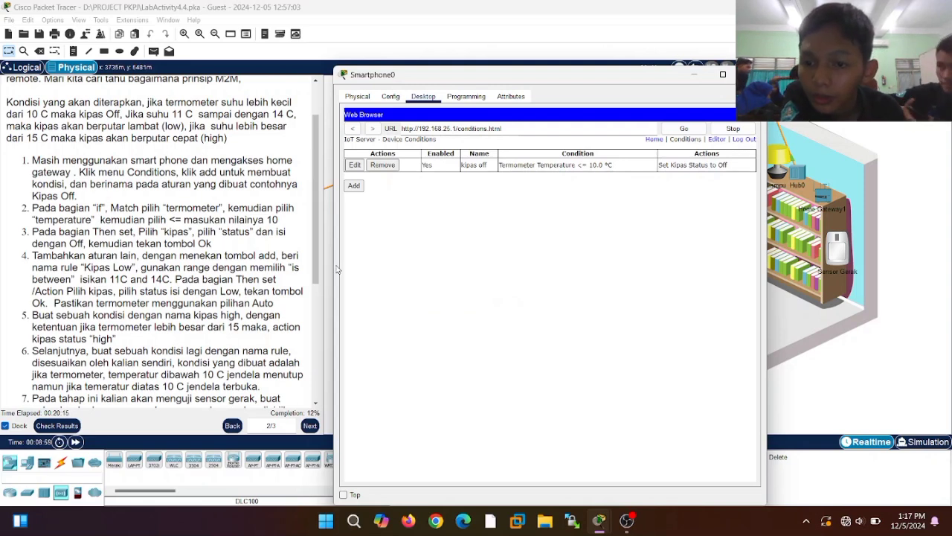
click(353, 186)
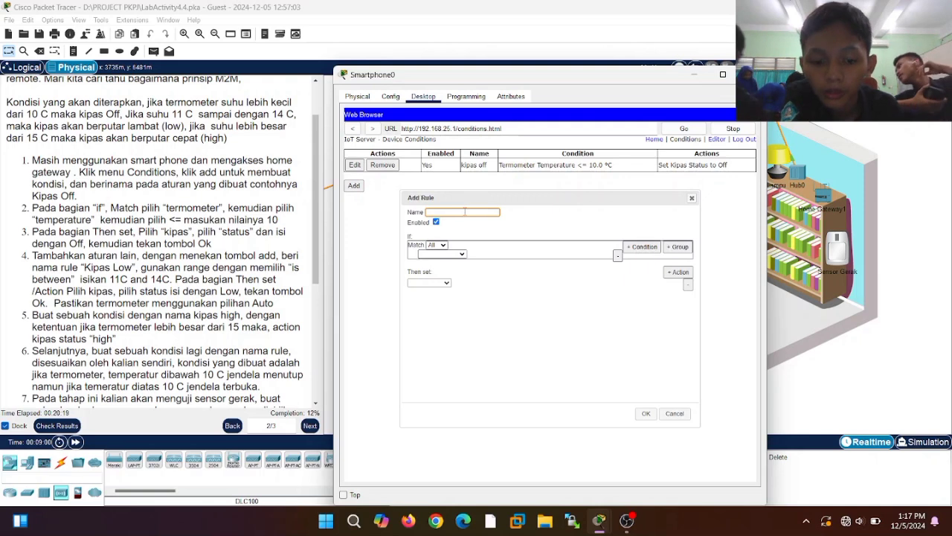
- Name the new rule kipas low with condition Termometer Temperature between 11 and 14
click(465, 212)
text(kipas low)
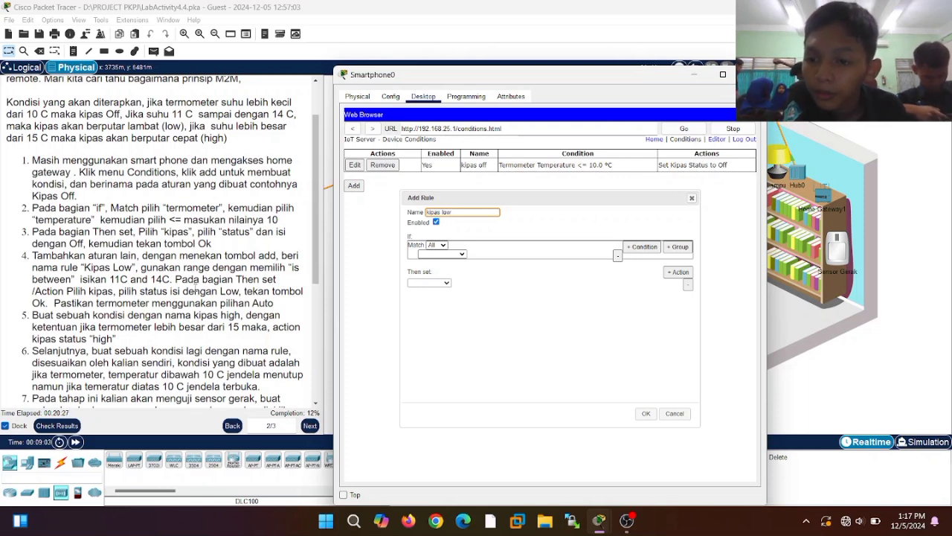
click(449, 254)
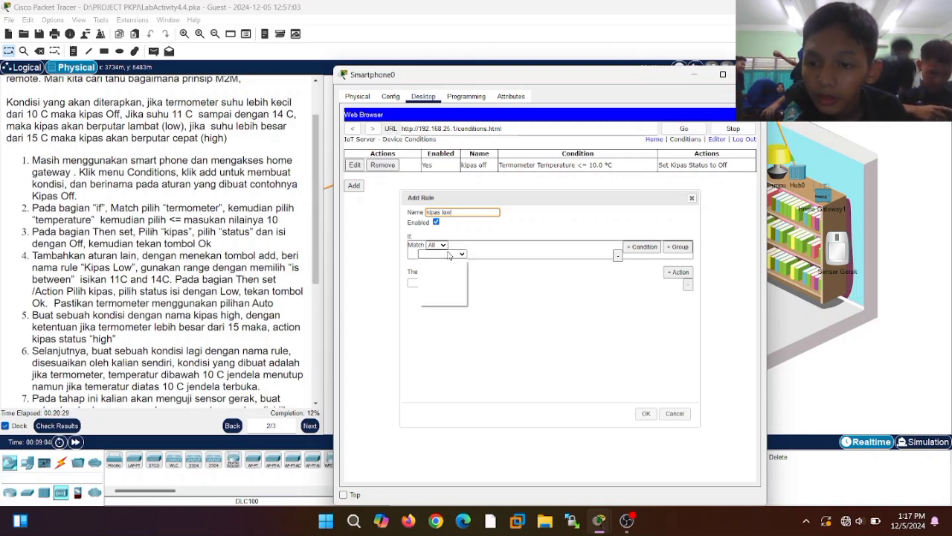
click(376, 277)
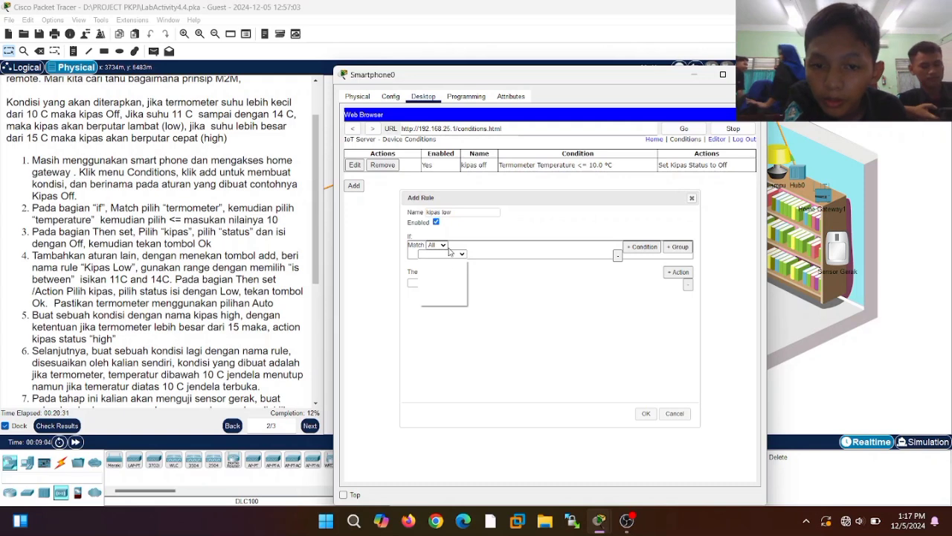
click(449, 253)
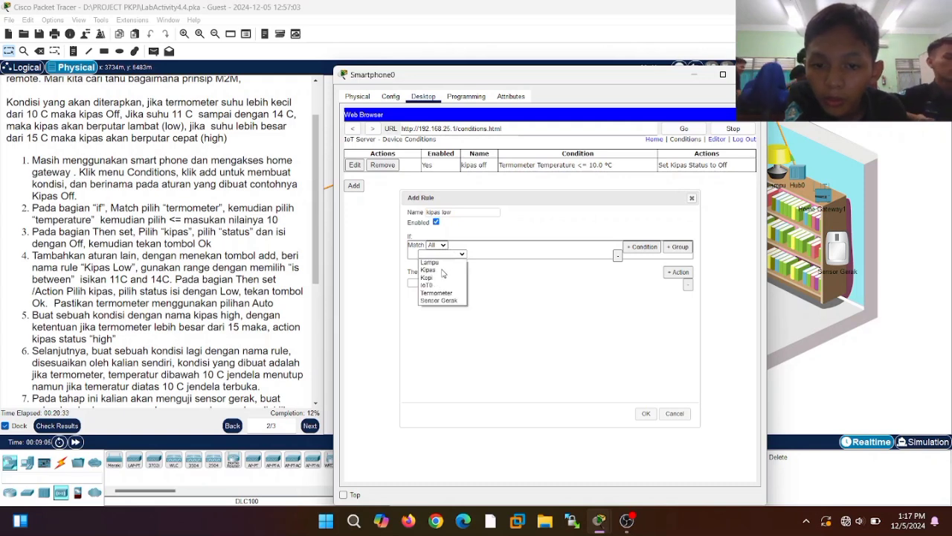
click(442, 292)
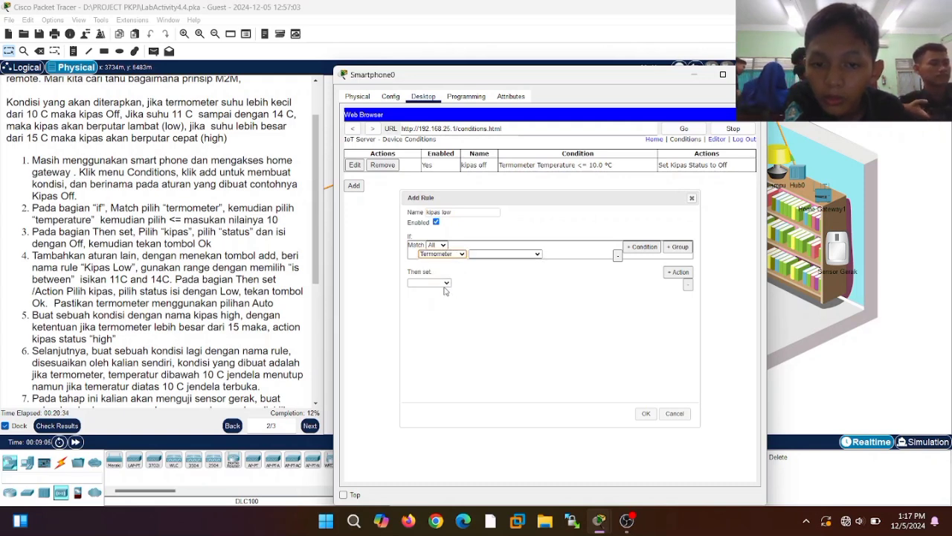
click(493, 255)
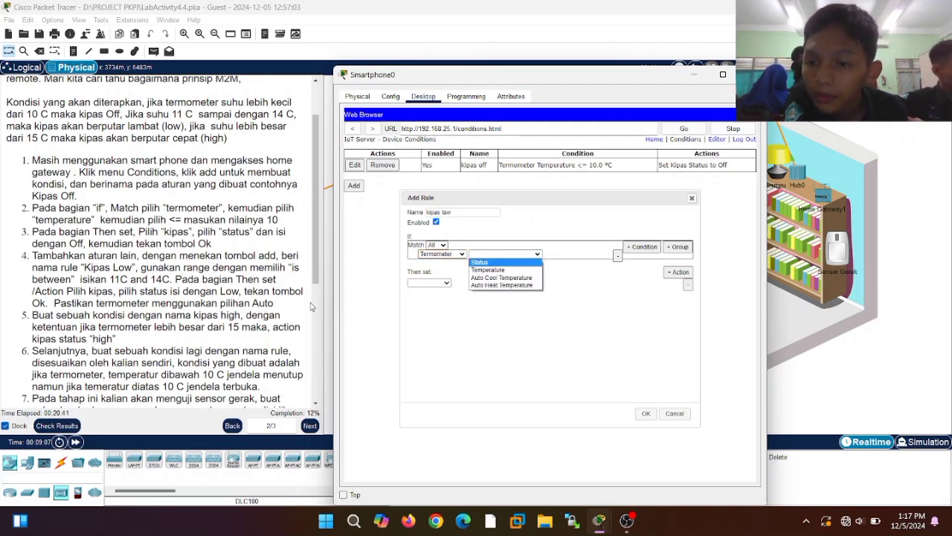
click(494, 270)
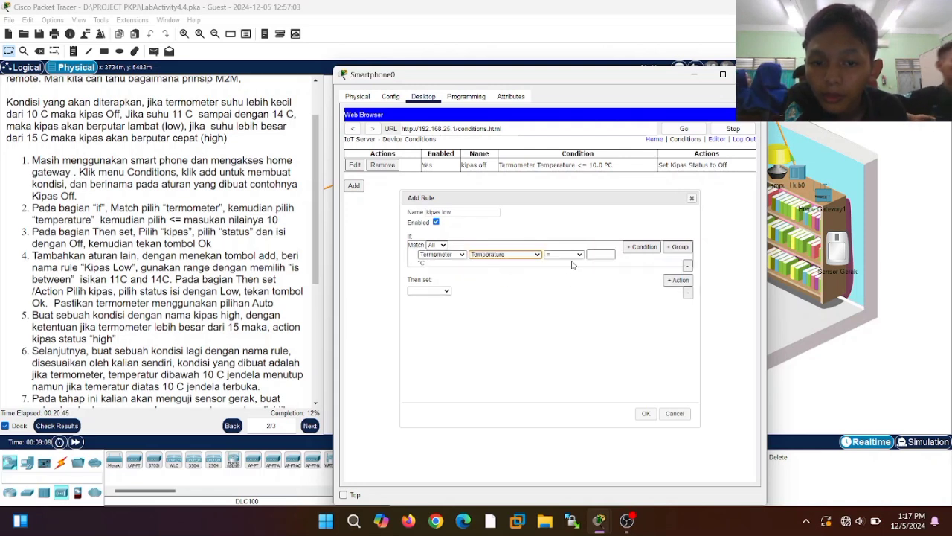
click(580, 254)
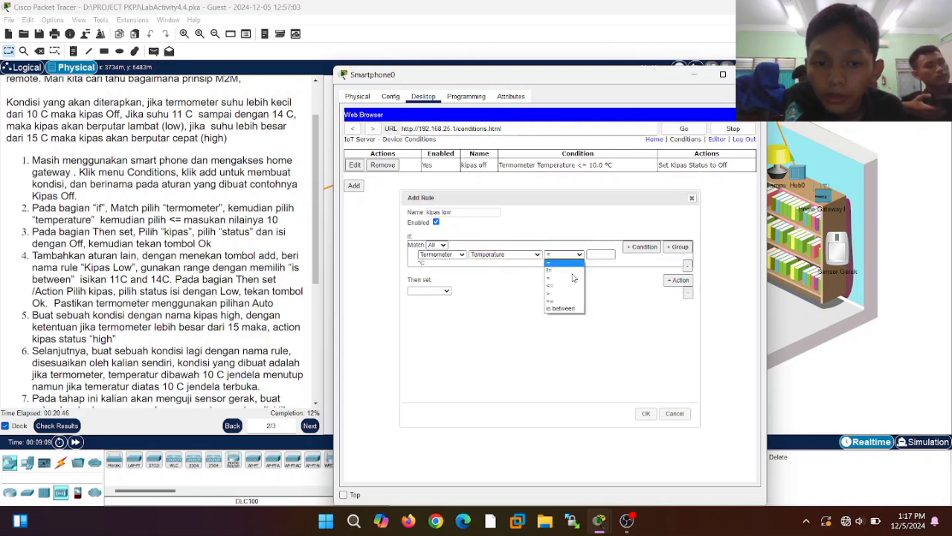
click(569, 311)
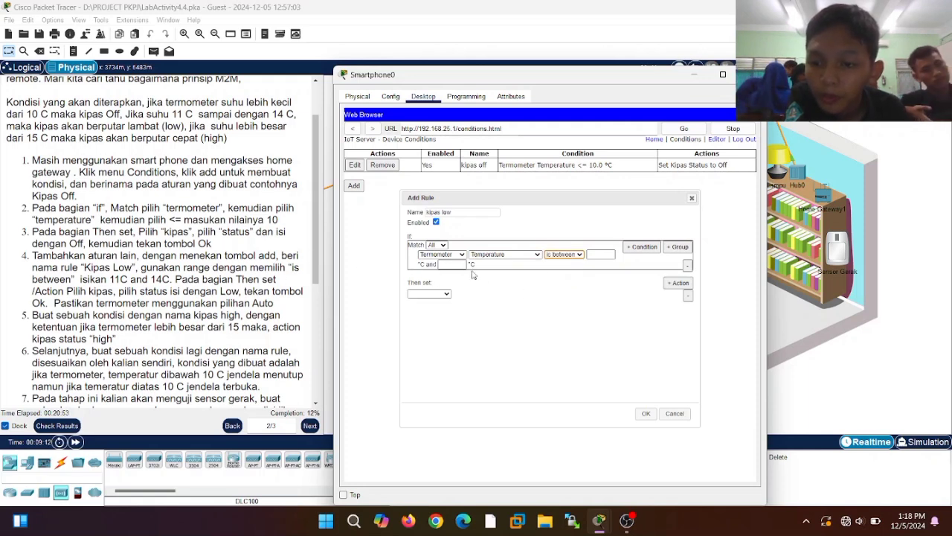
click(602, 254)
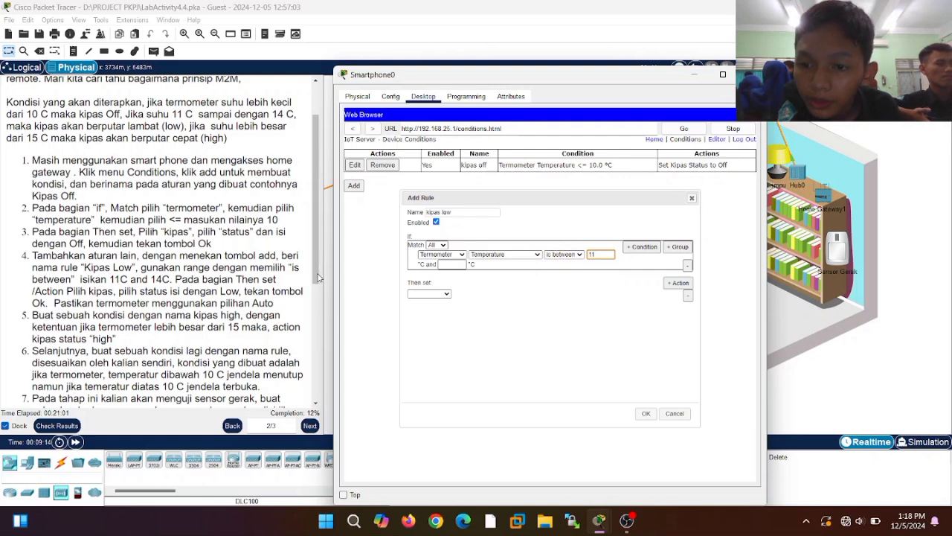
click(453, 264)
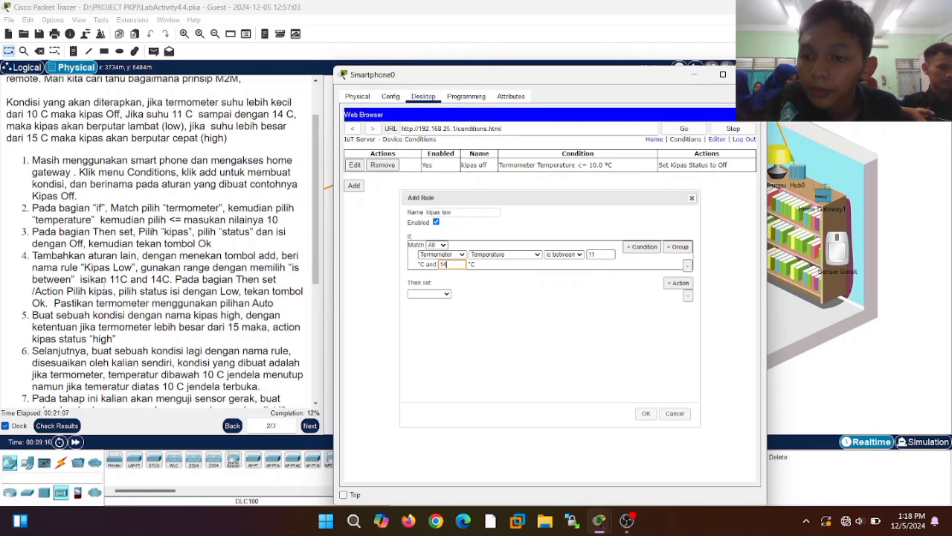
- Make the rule set Kipas Status to Low and save it
click(443, 295)
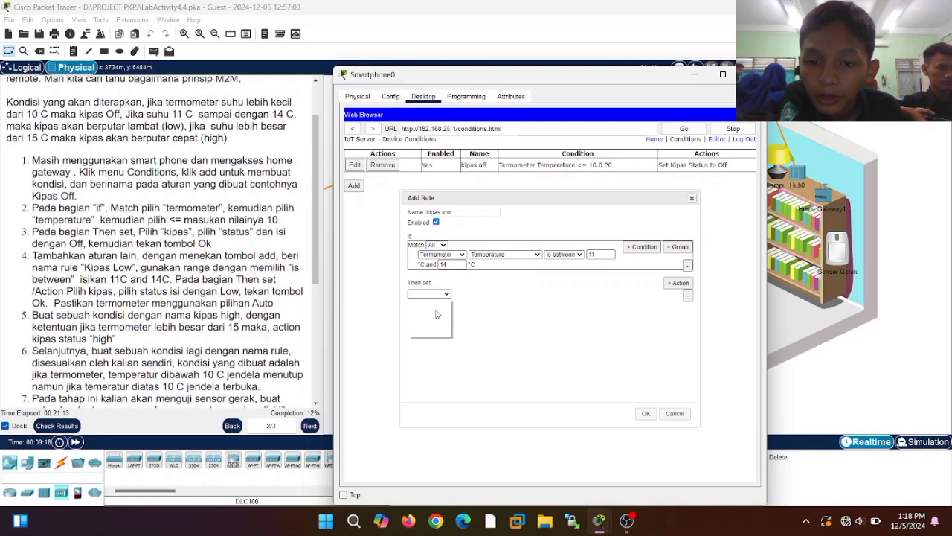
click(437, 310)
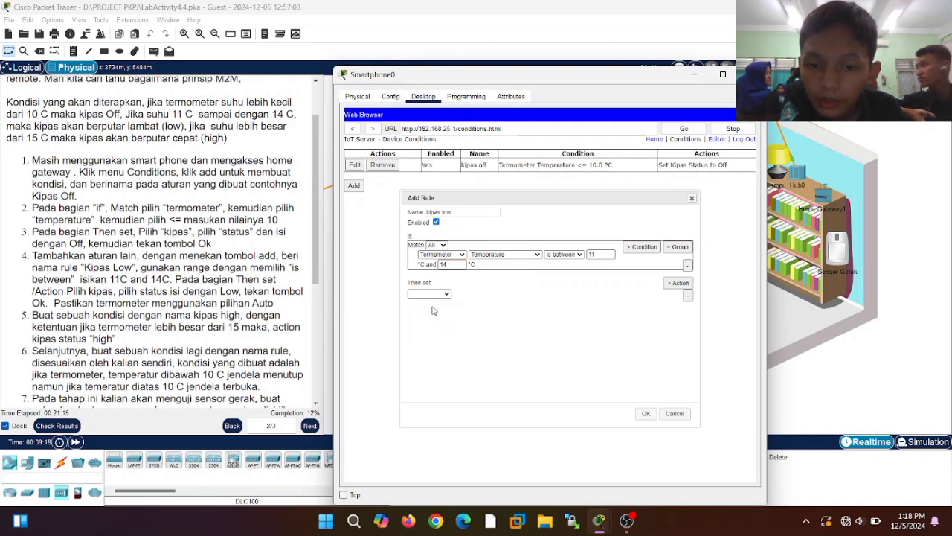
click(433, 296)
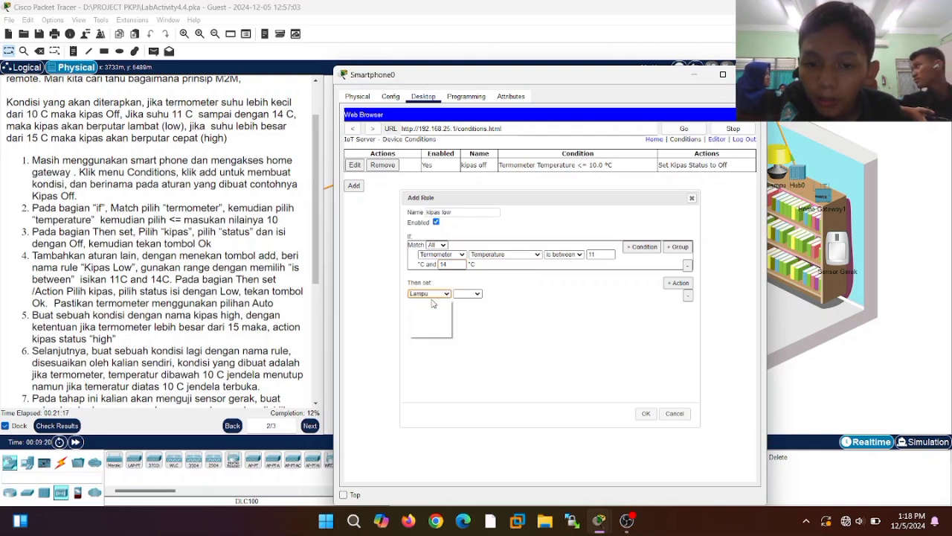
click(429, 310)
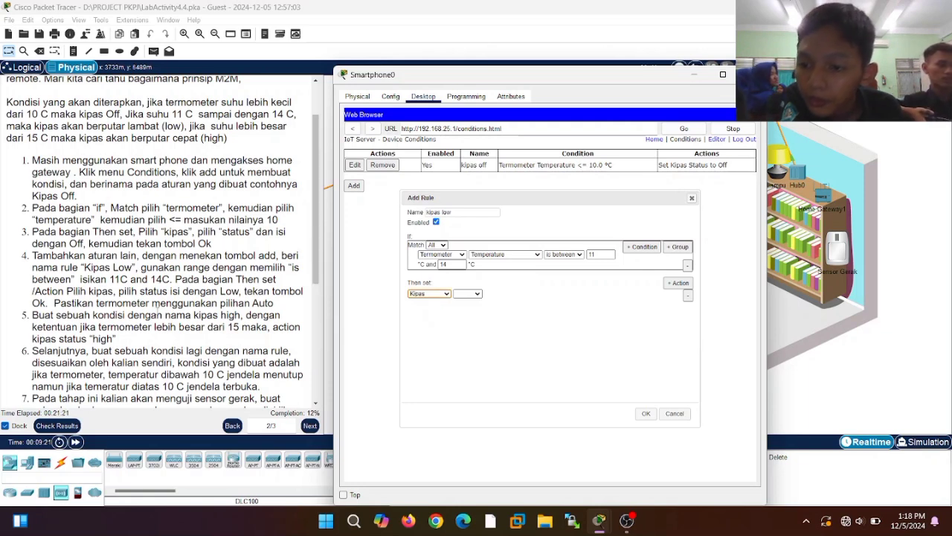
click(476, 296)
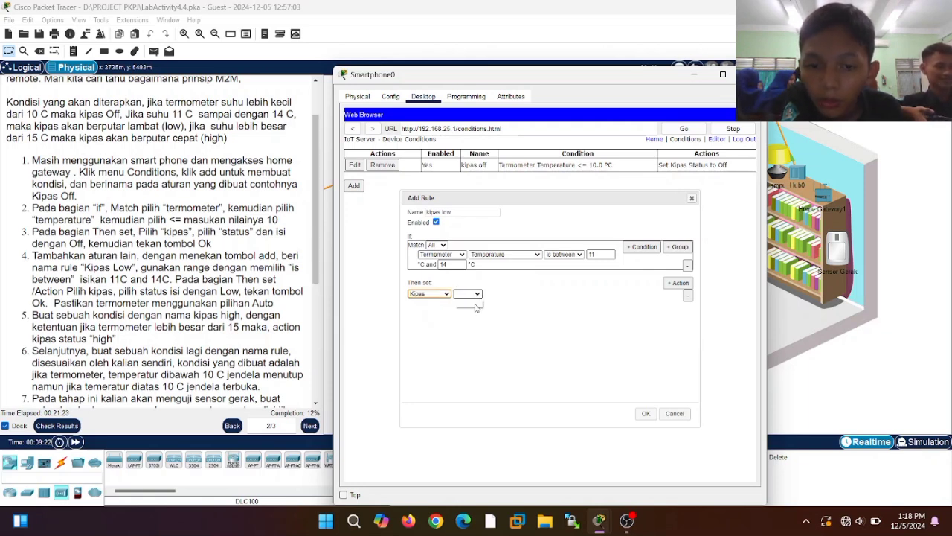
click(479, 302)
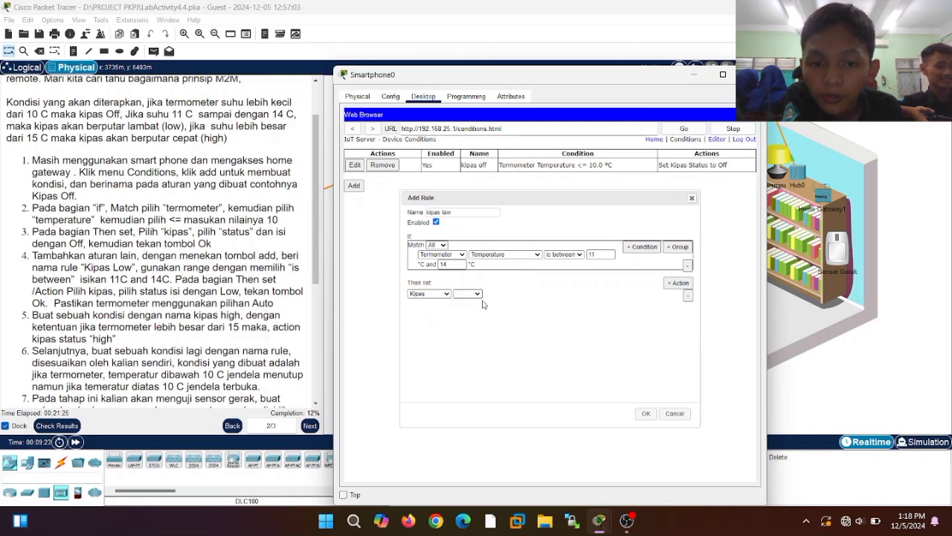
click(503, 294)
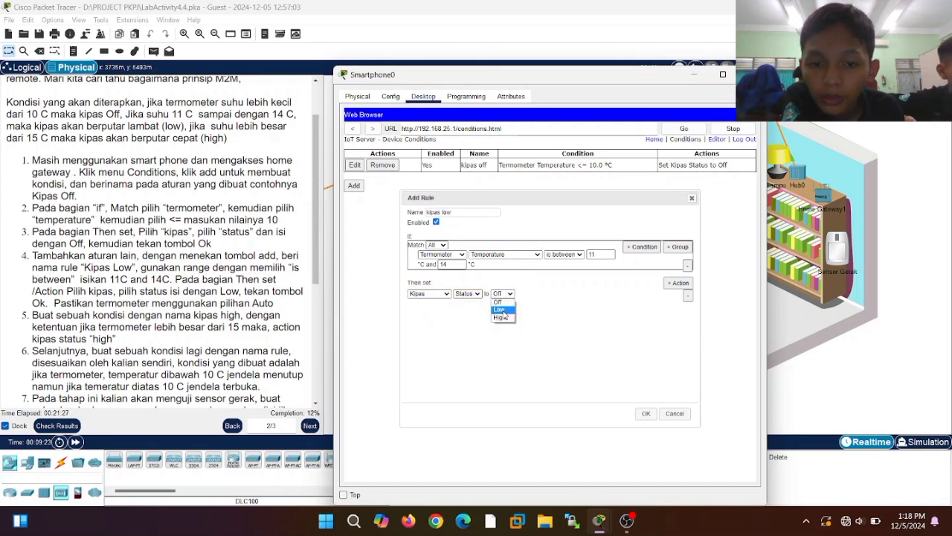
click(503, 309)
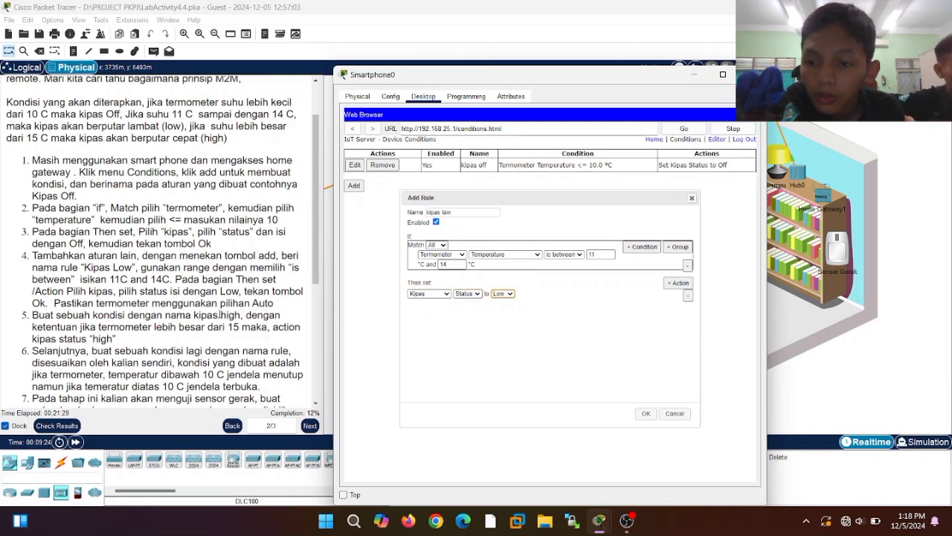
click(646, 415)
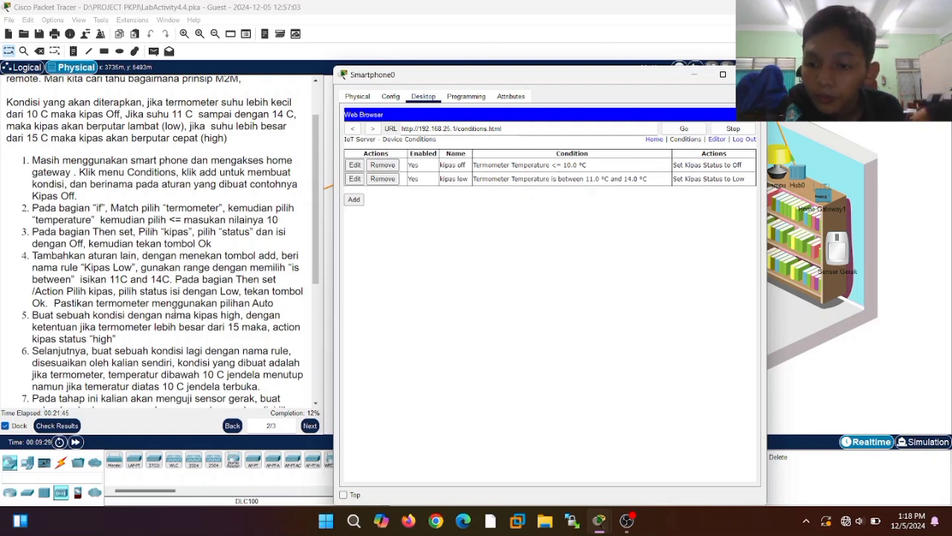
- Start the kipas high rule with condition Termometer Temperature below 15
click(354, 200)
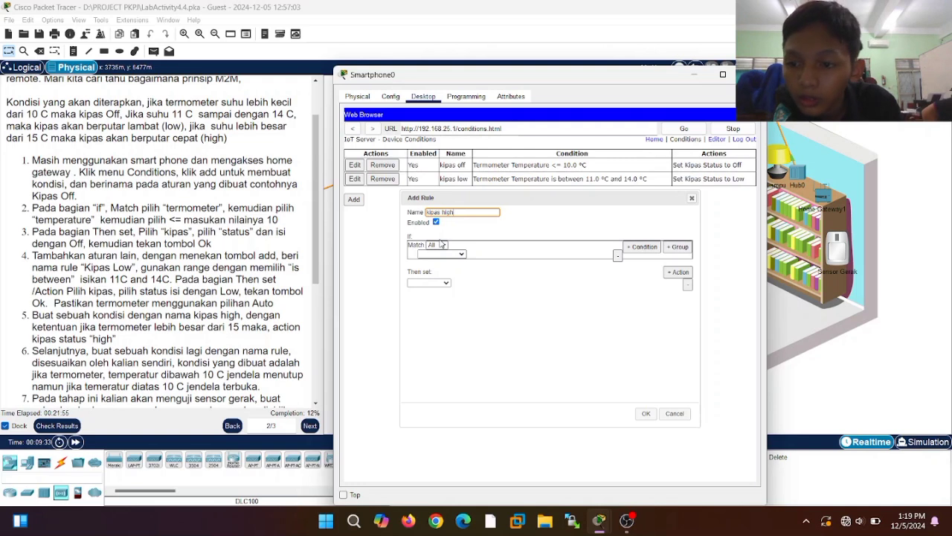
click(452, 254)
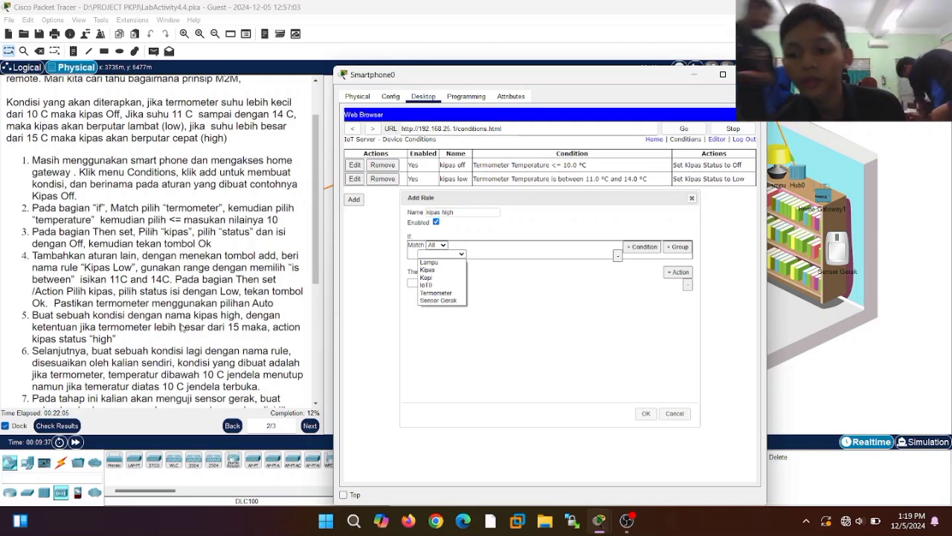
click(437, 293)
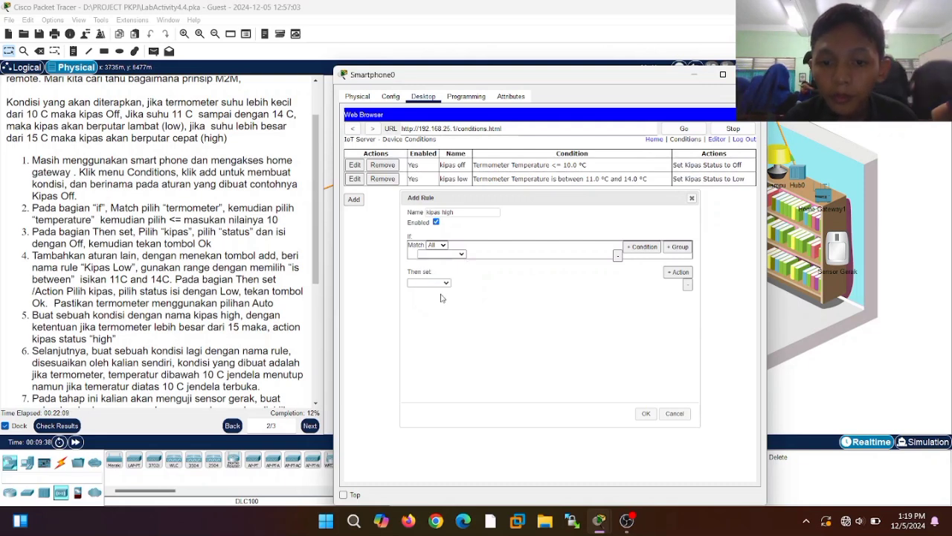
click(497, 254)
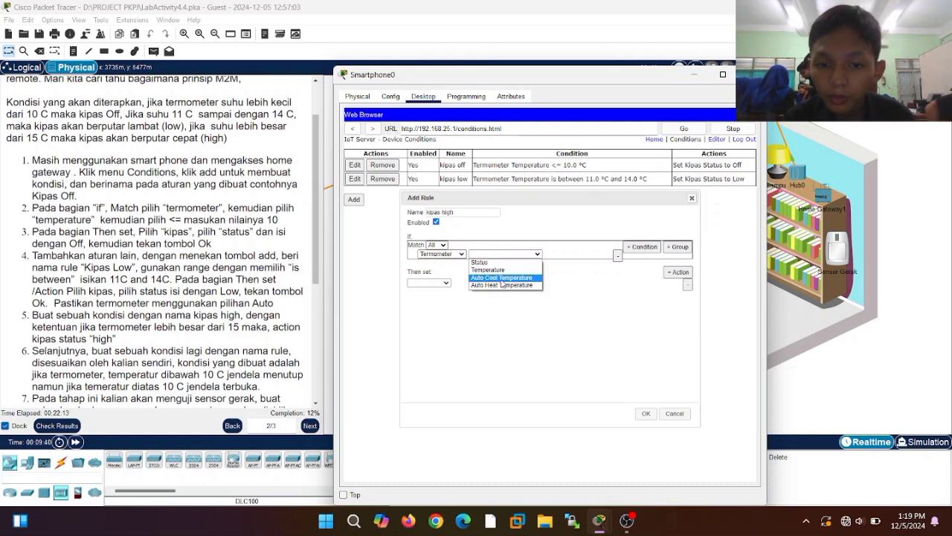
click(511, 271)
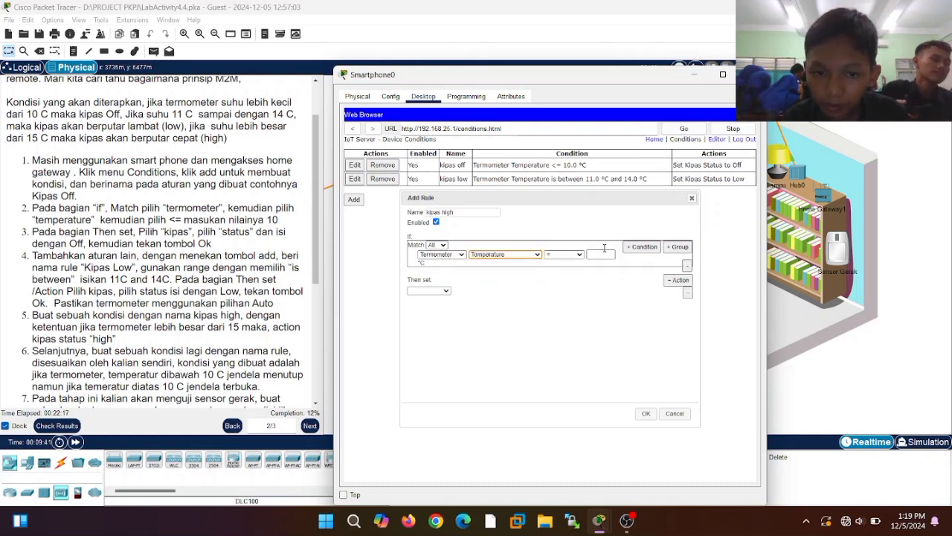
click(581, 255)
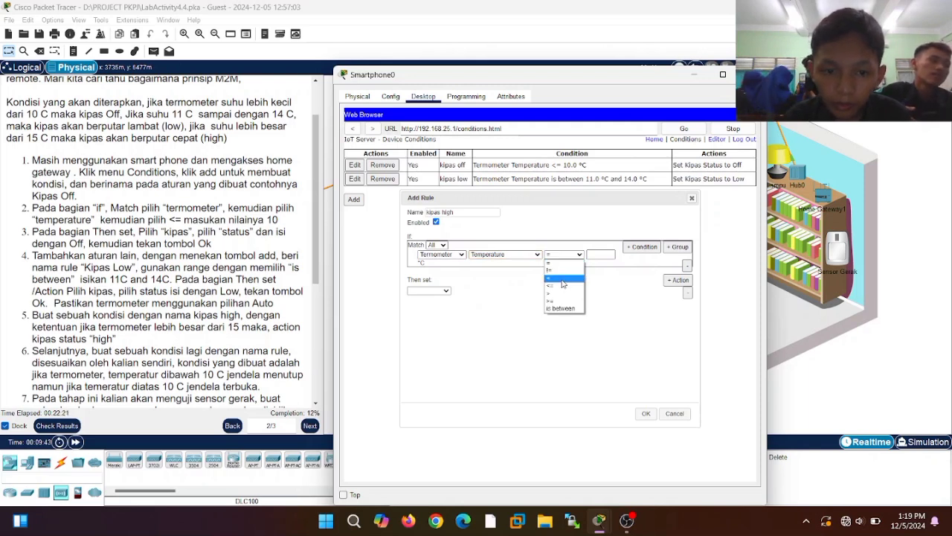
click(562, 283)
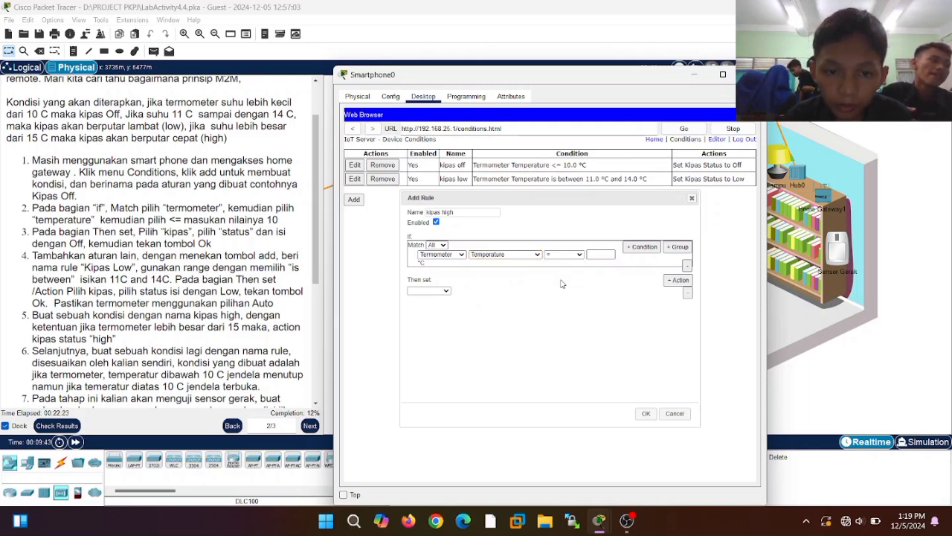
click(598, 254)
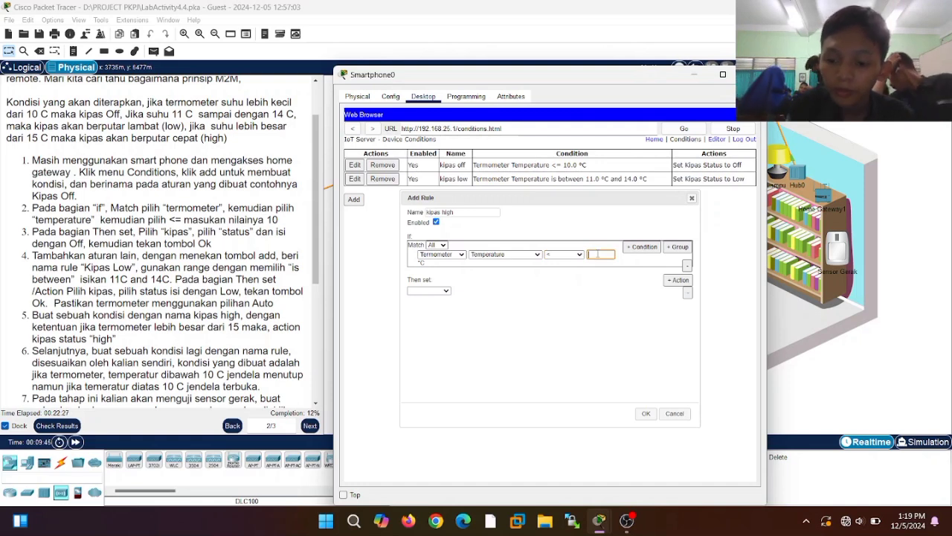
text(15)
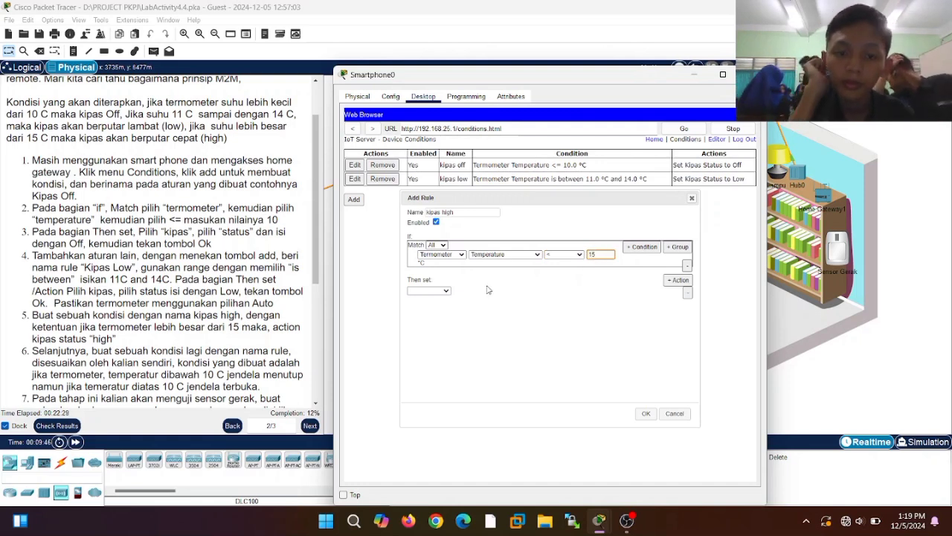
- Make the rule set Kipas Status to High and try saving it
click(436, 291)
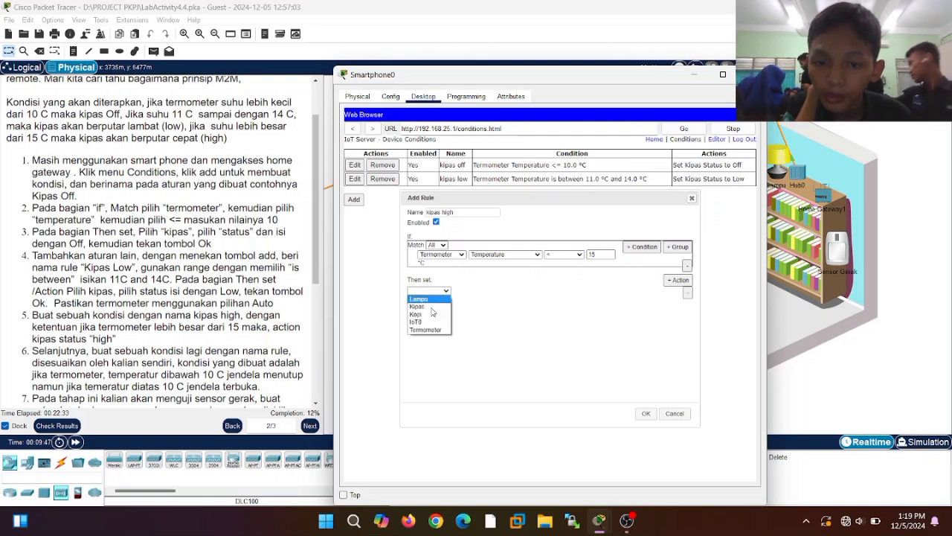
click(429, 307)
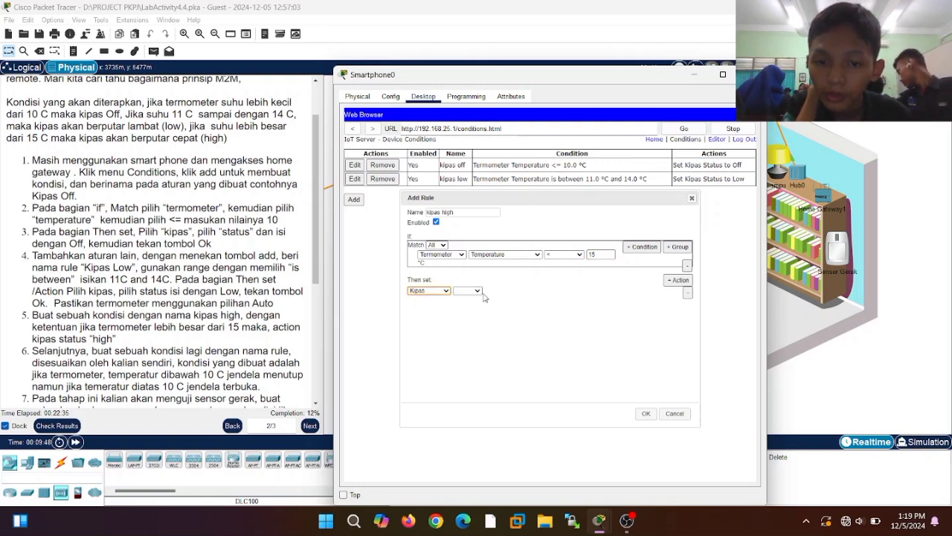
click(480, 291)
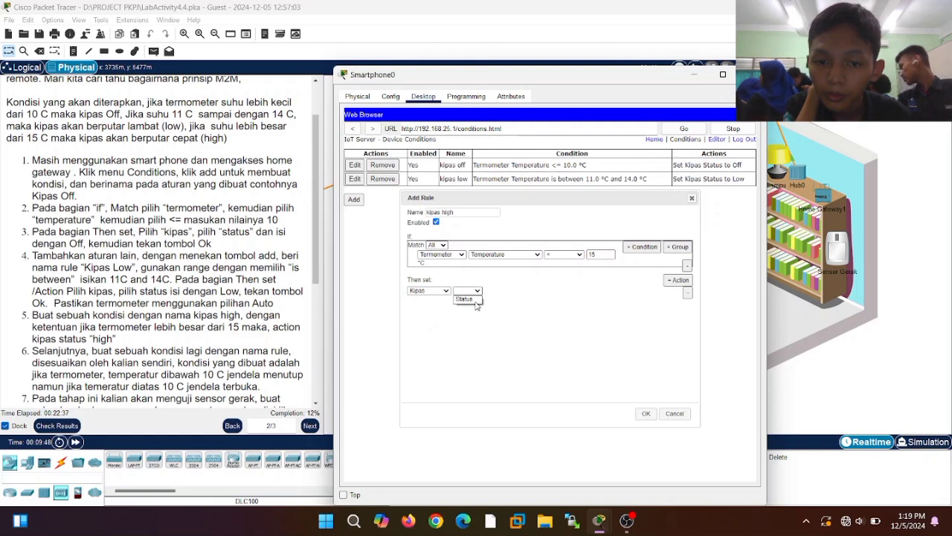
click(474, 300)
click(511, 292)
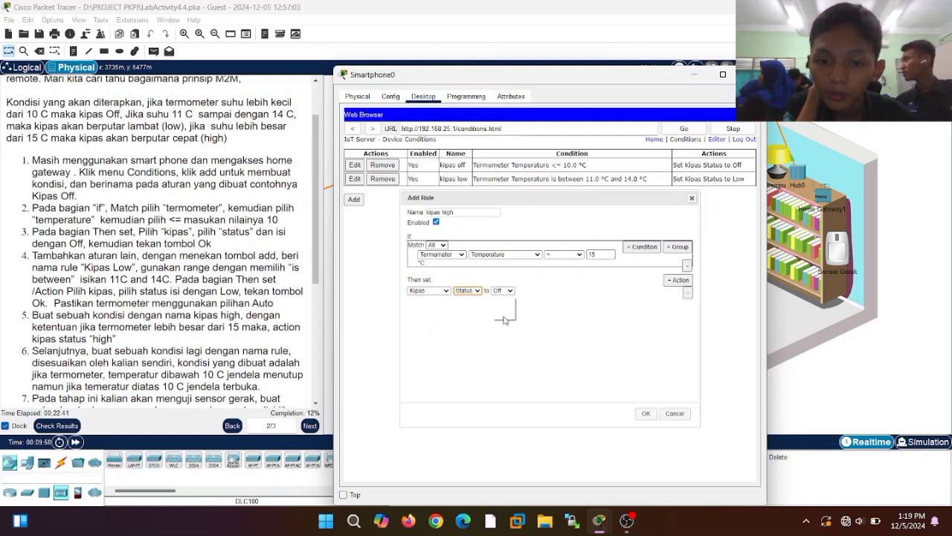
click(504, 315)
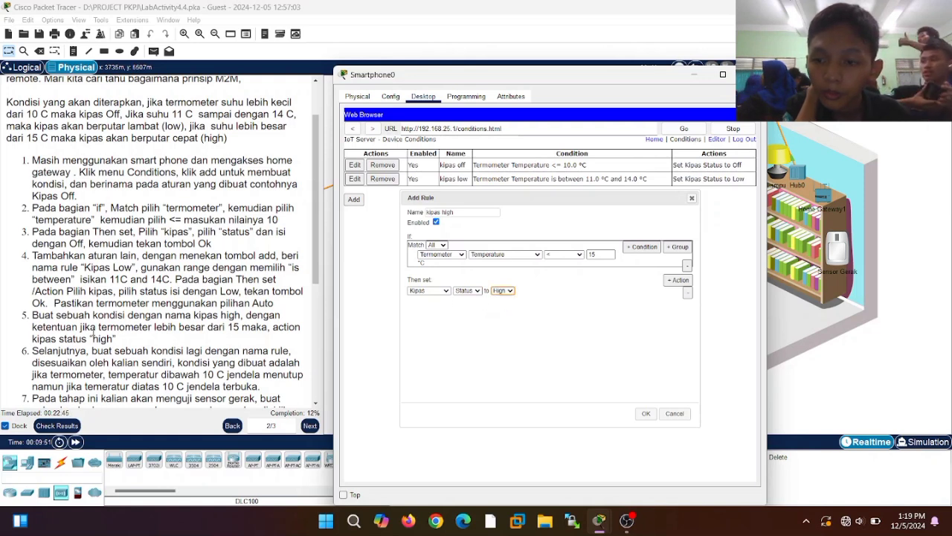
click(645, 414)
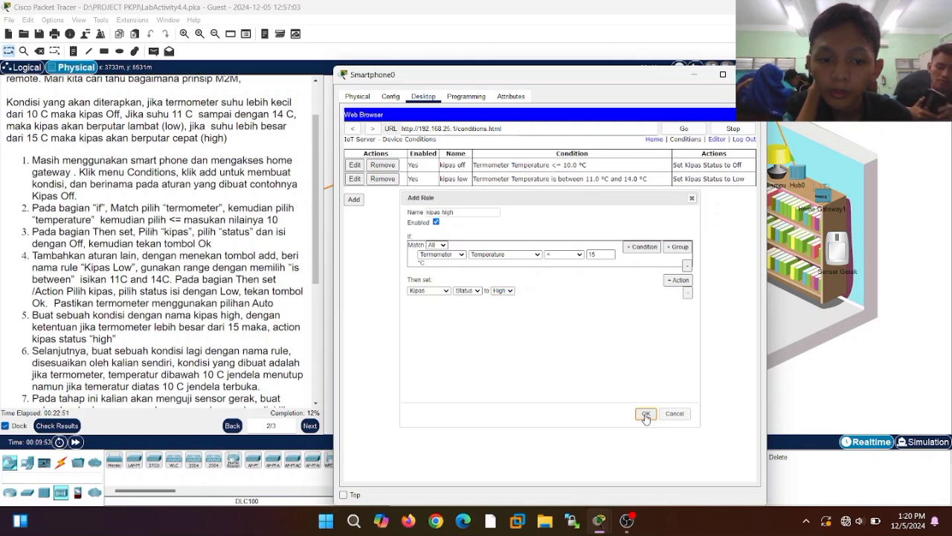
click(646, 418)
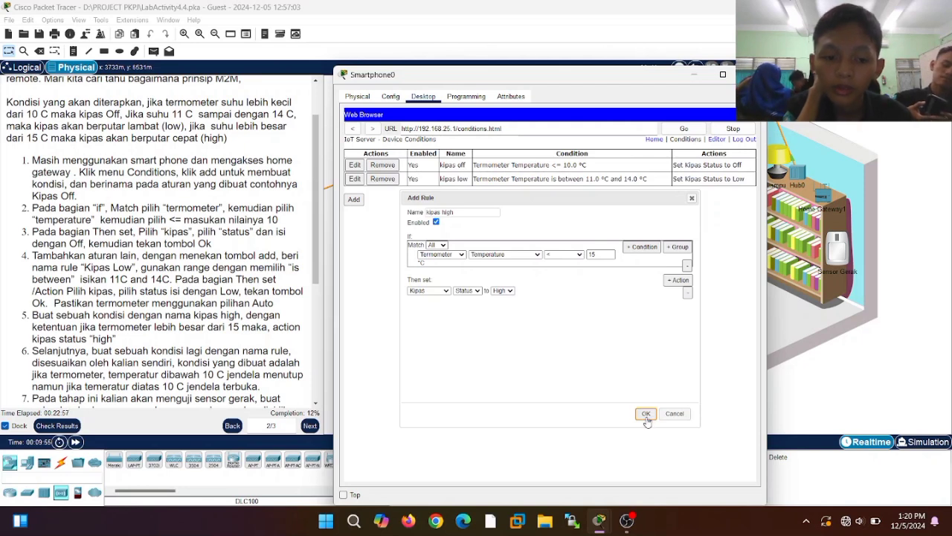
- Save the kipas high rule and dismiss the duplicate-name error
click(646, 418)
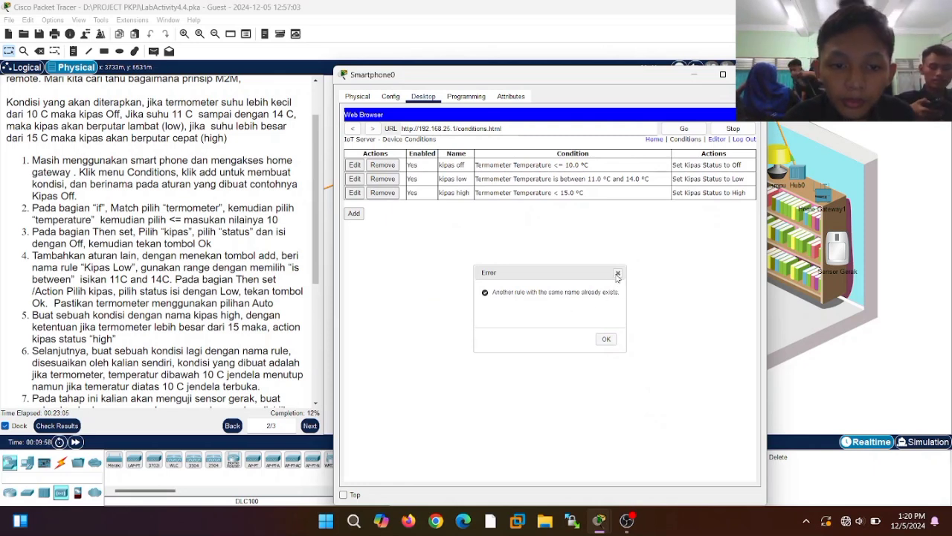
click(616, 275)
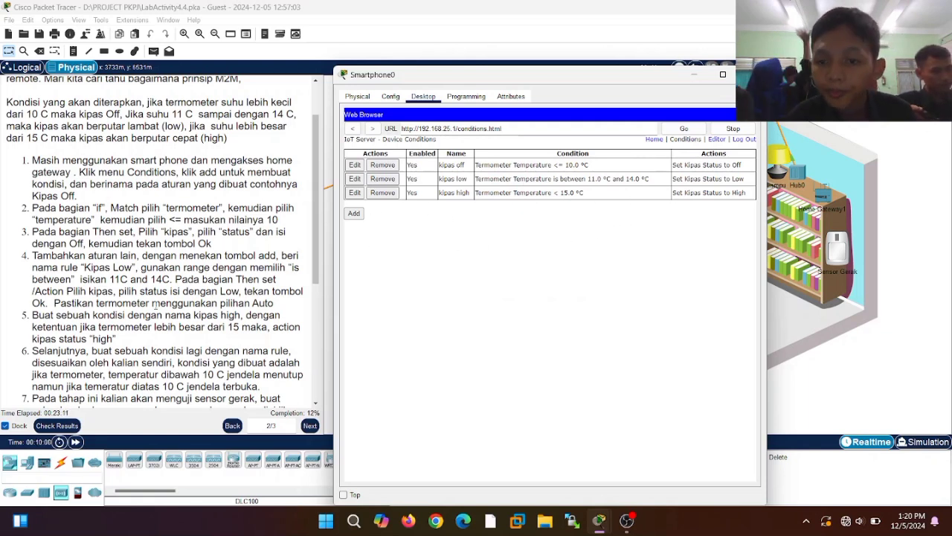
scroll(99, 314, down, 2)
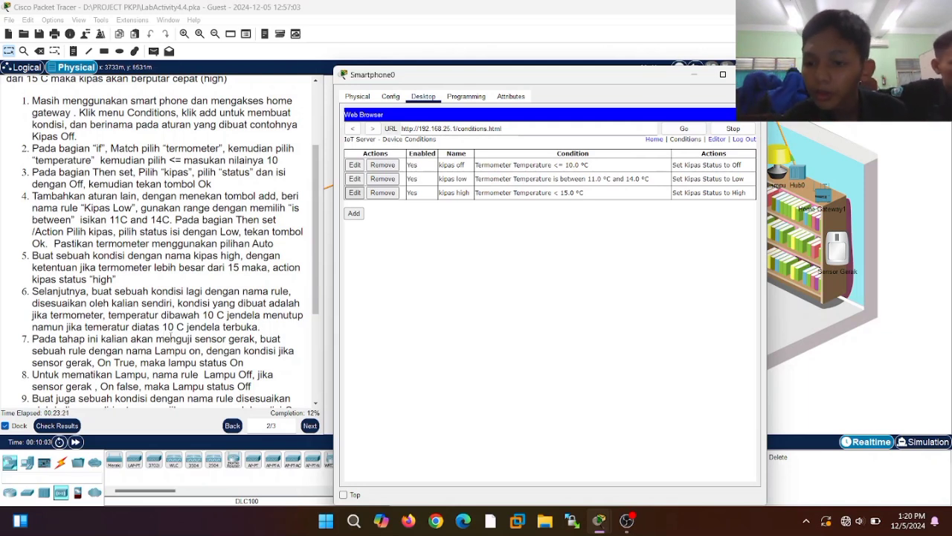
- Start the 'jendela menutup' rule with condition Termometer Temperature greater than 10
click(354, 213)
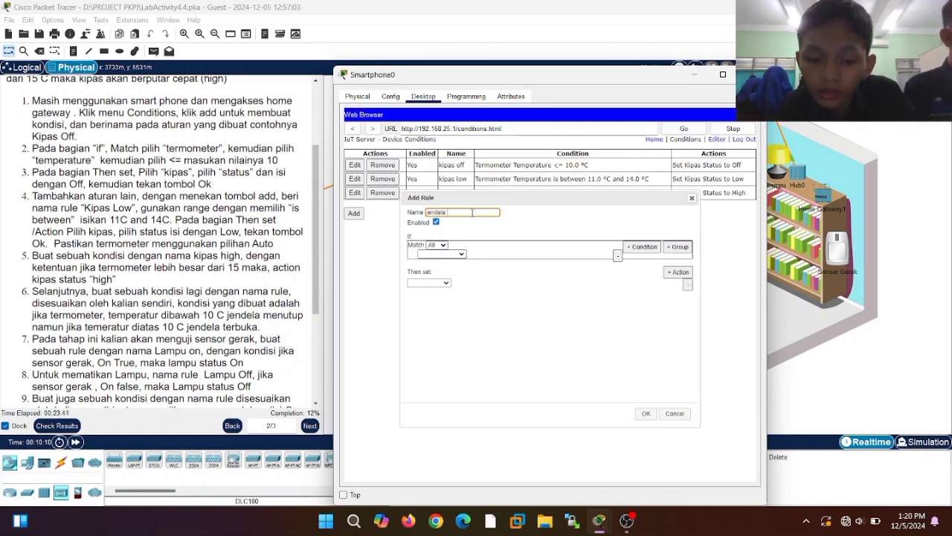
text(en)
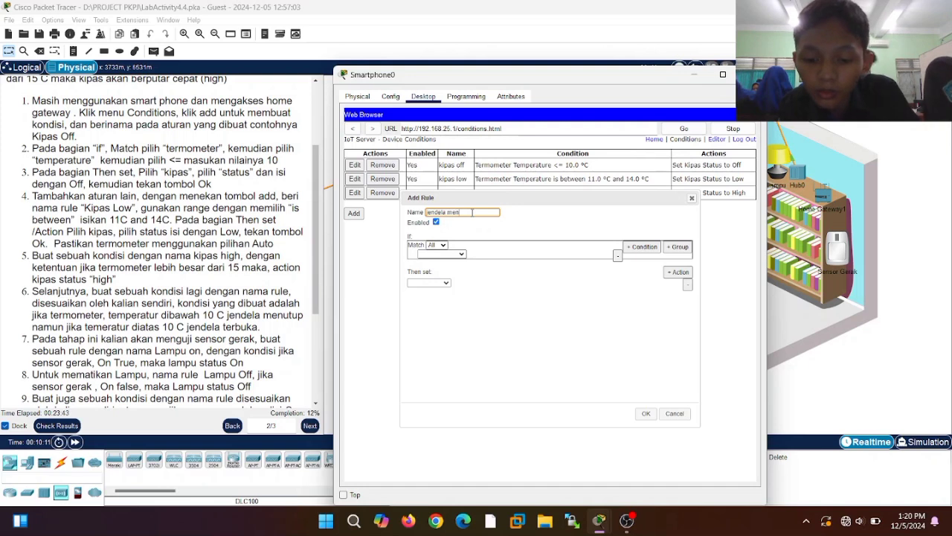
text(utup)
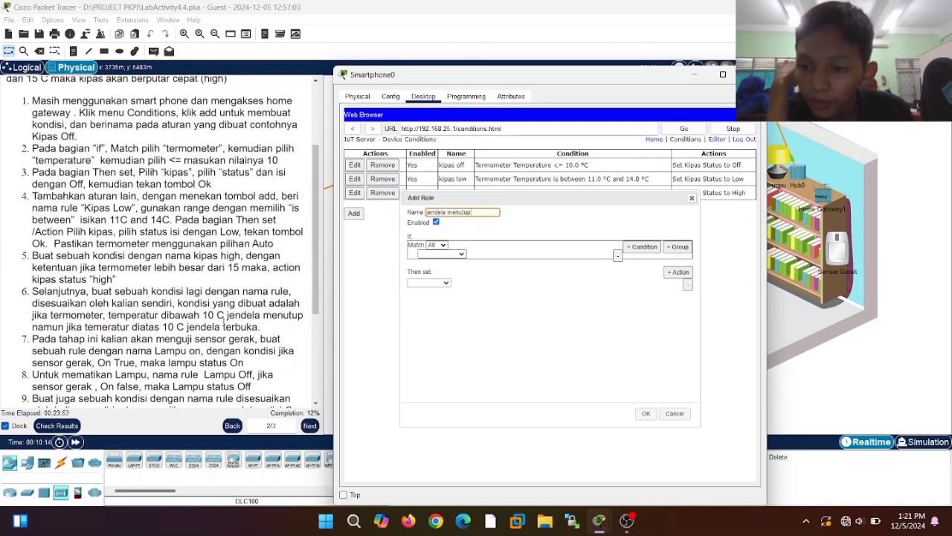
click(460, 254)
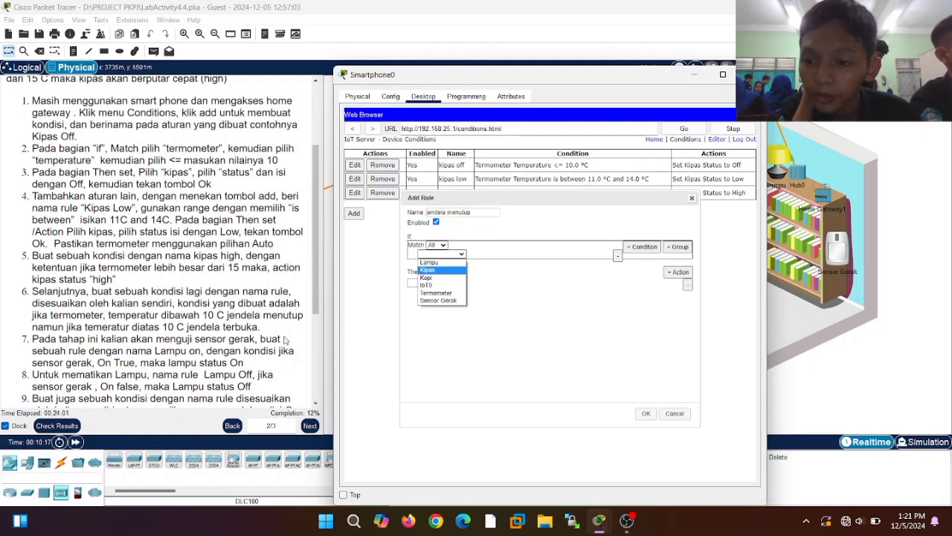
click(452, 293)
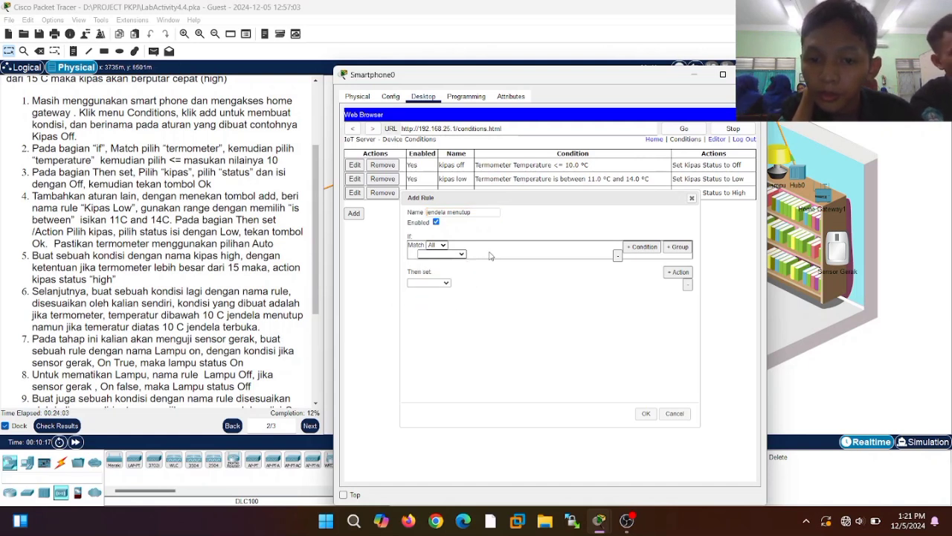
click(493, 255)
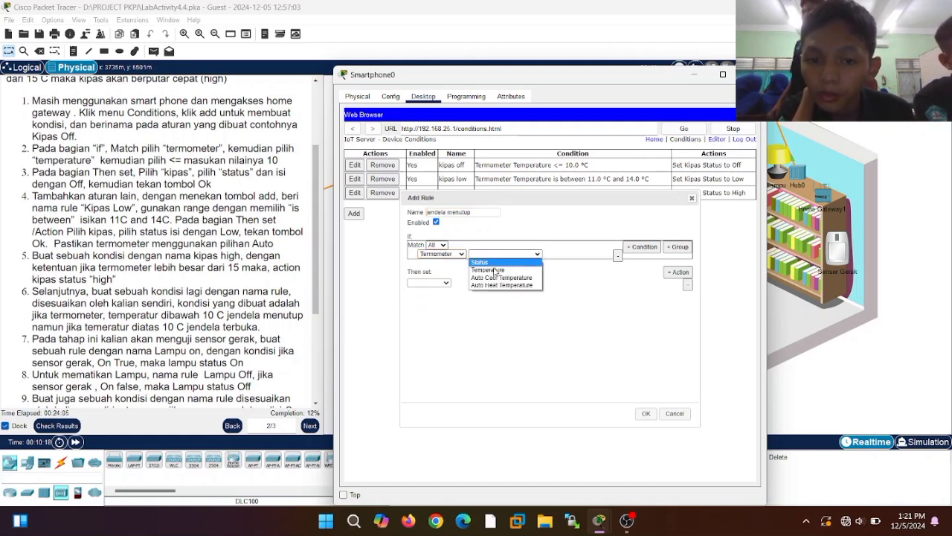
click(490, 270)
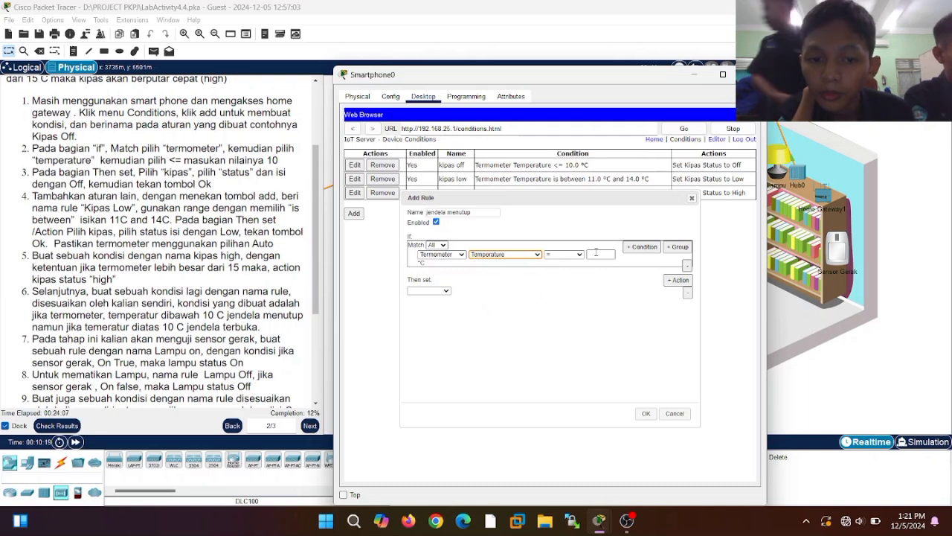
click(581, 257)
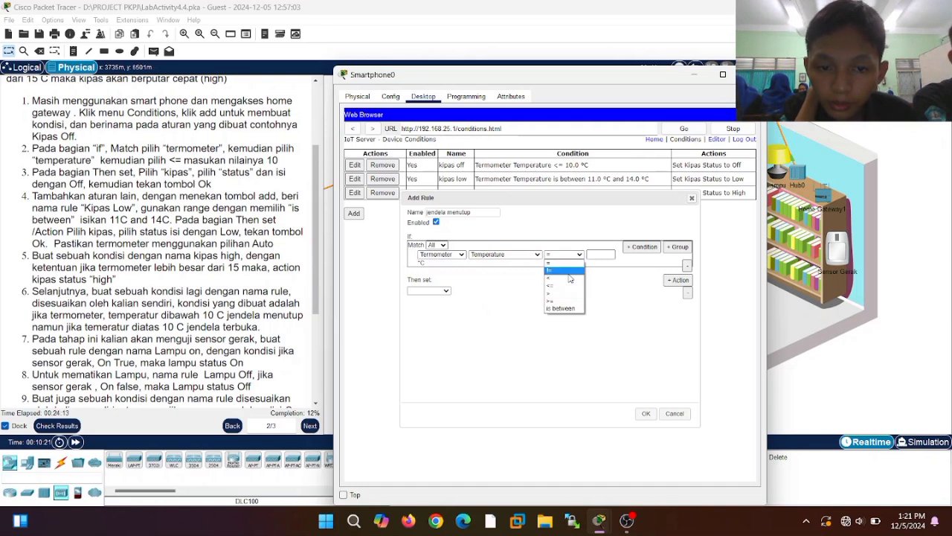
click(568, 279)
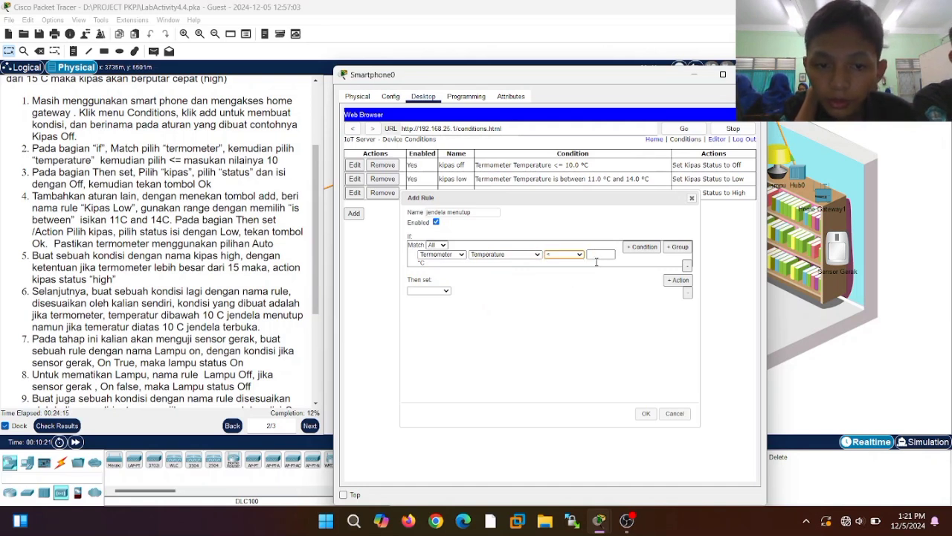
click(574, 256)
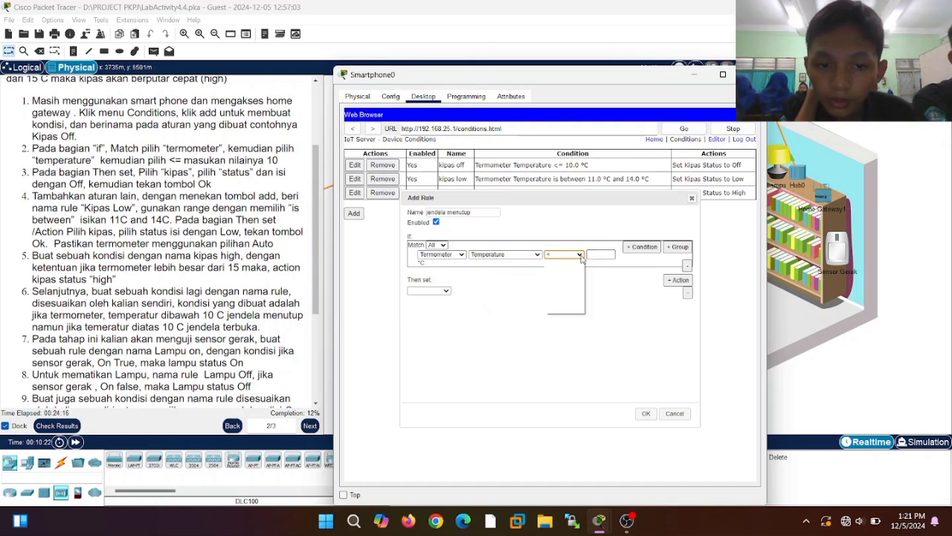
click(567, 297)
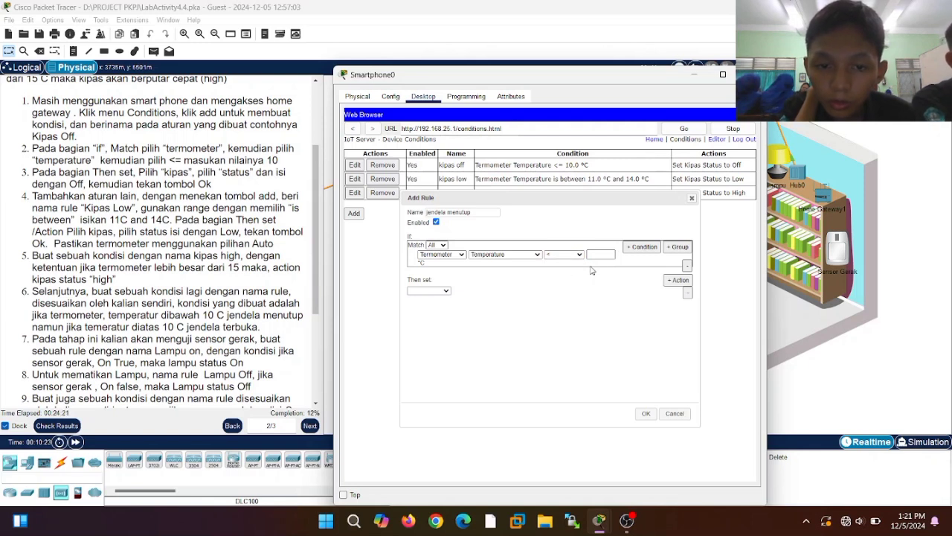
click(595, 253)
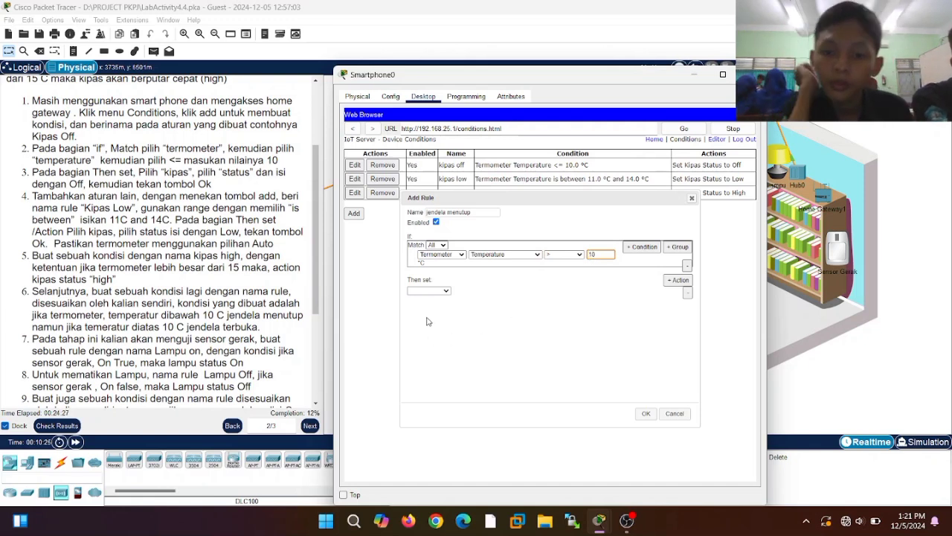
- Make the rule set IoT0 On to true and save it
click(439, 291)
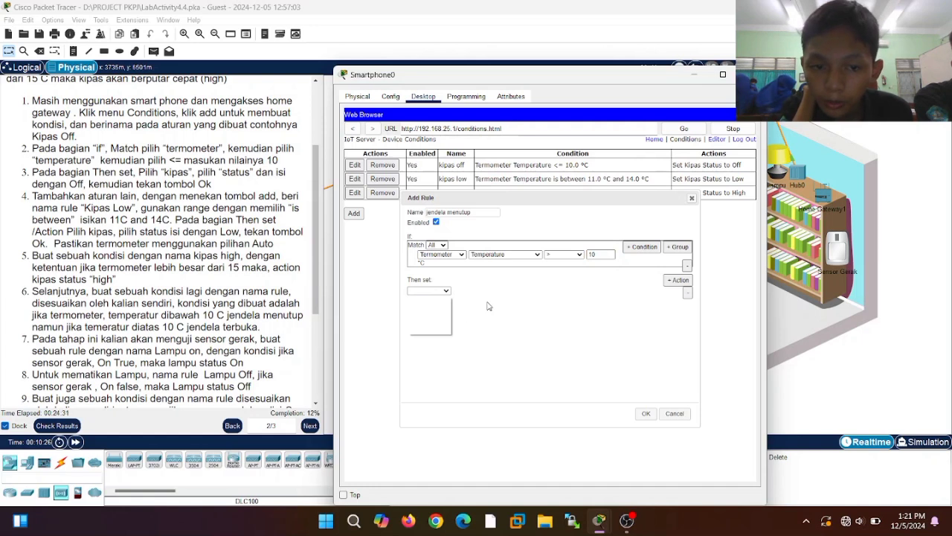
click(430, 294)
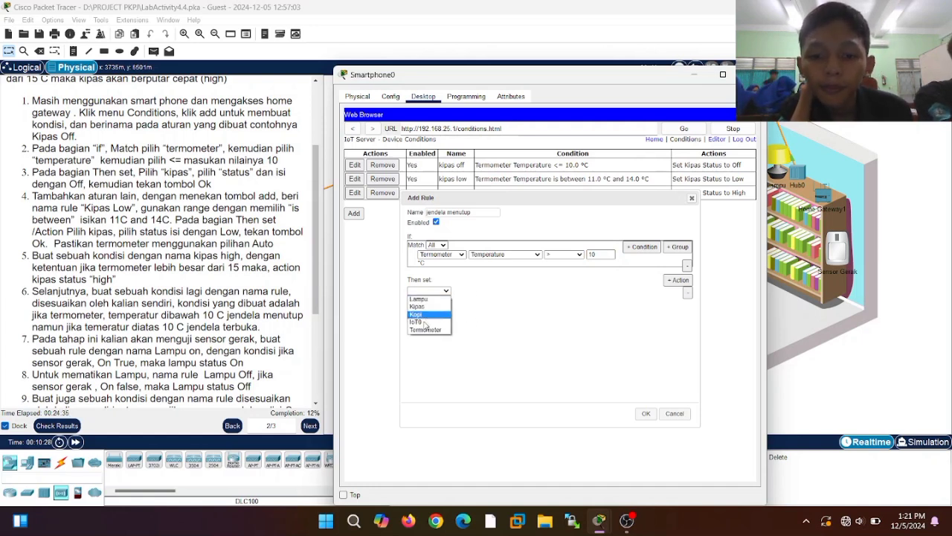
click(427, 325)
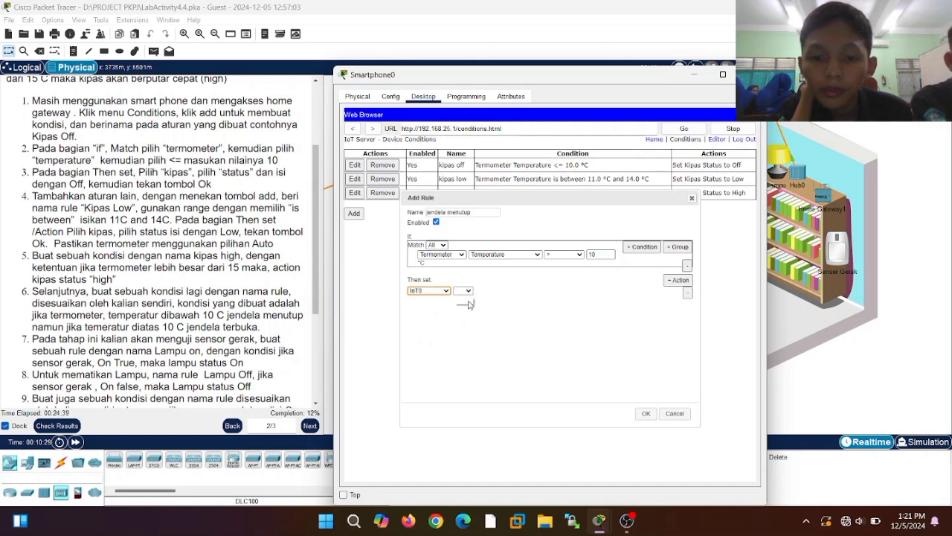
click(467, 302)
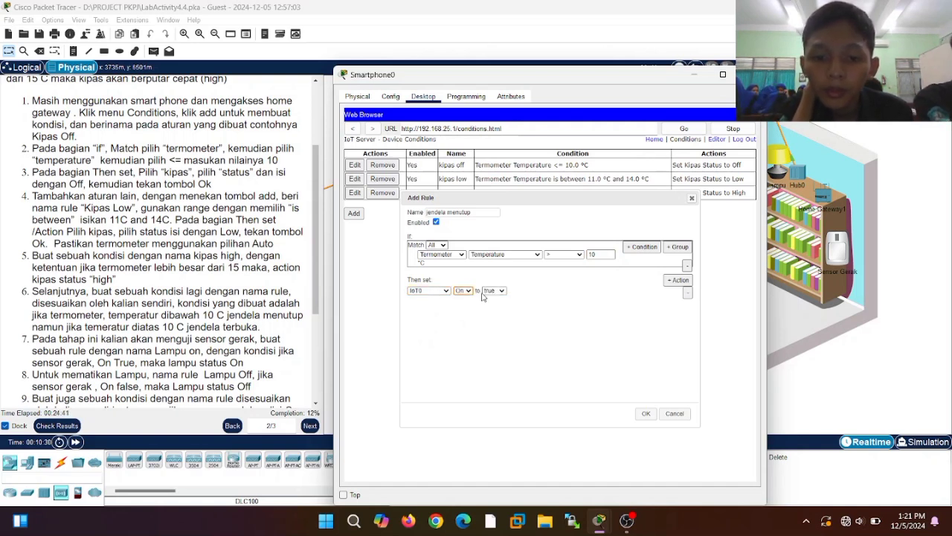
click(495, 290)
click(174, 353)
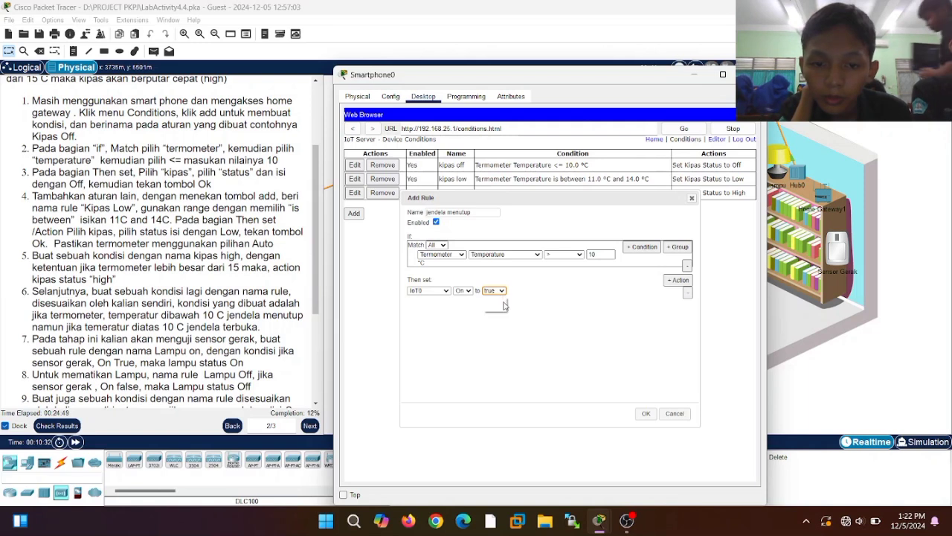
click(498, 291)
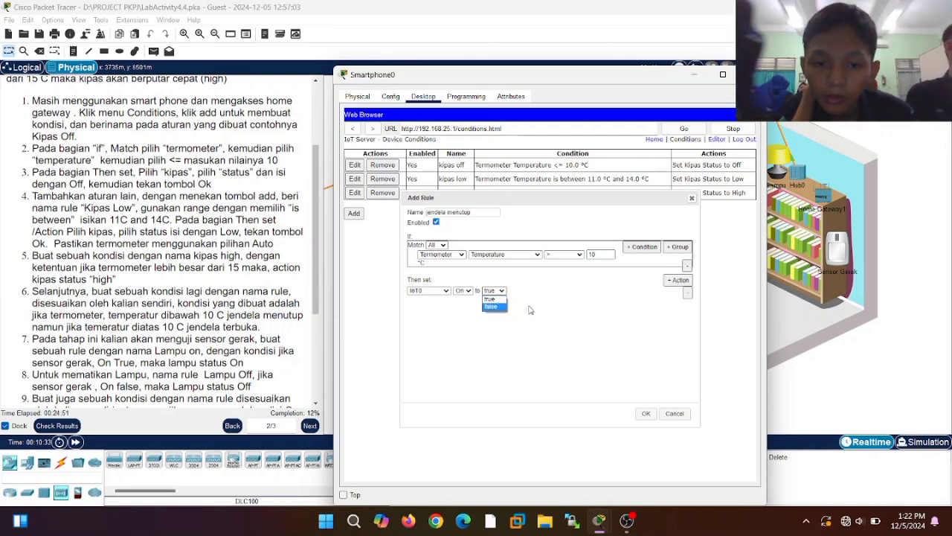
click(494, 299)
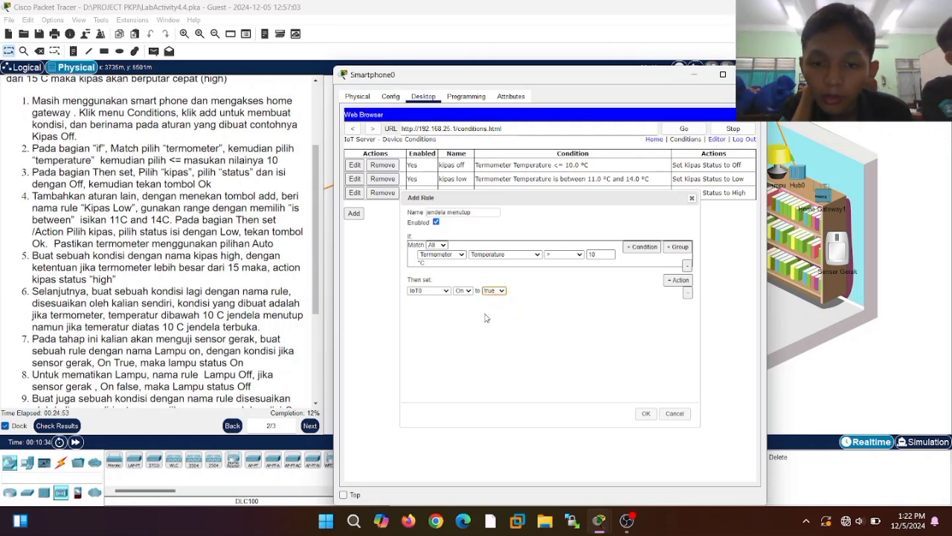
click(646, 415)
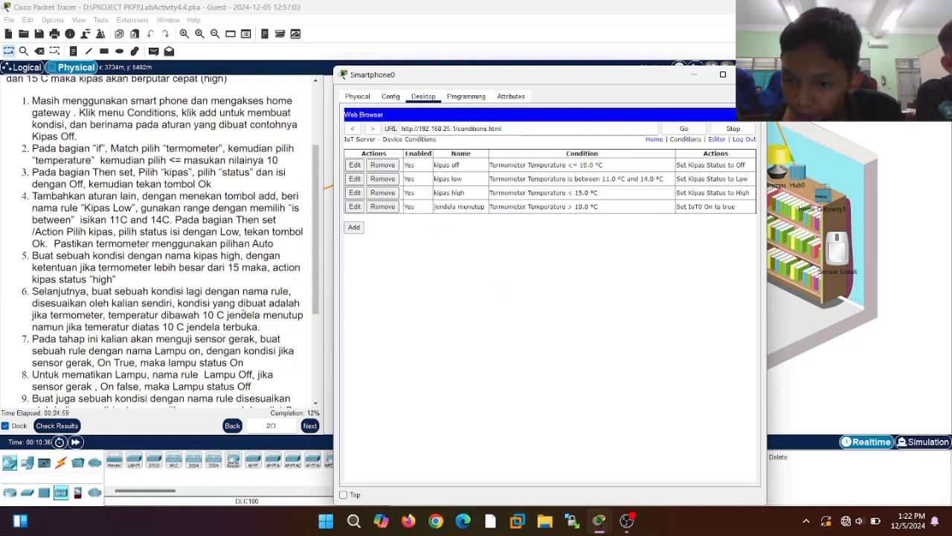
scroll(196, 316, down, 2)
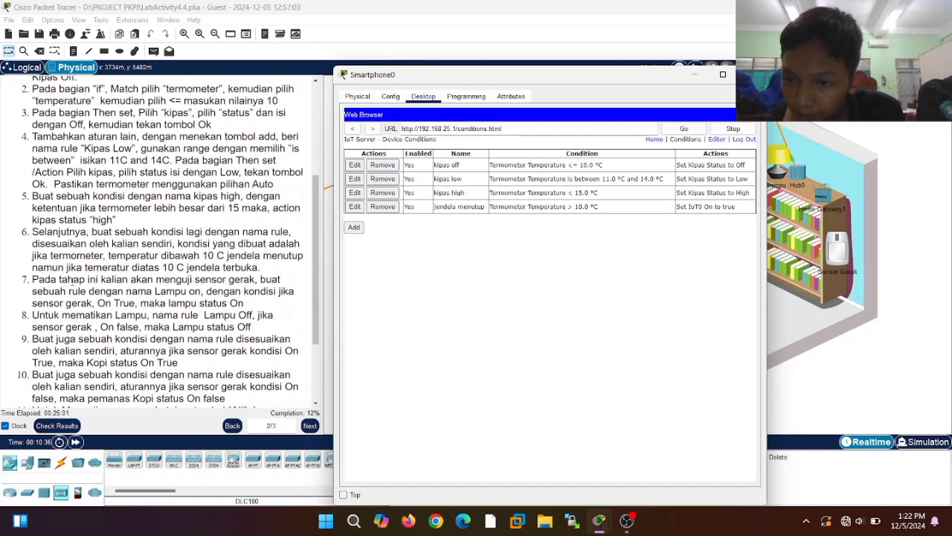
- Start the jendela membuka rule with condition Termometer Temperature less than 10
click(353, 228)
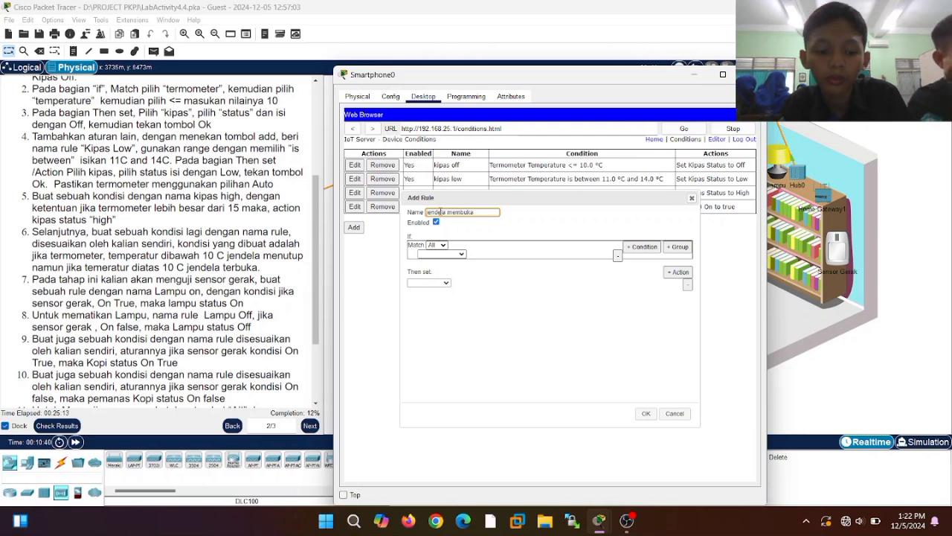
click(433, 254)
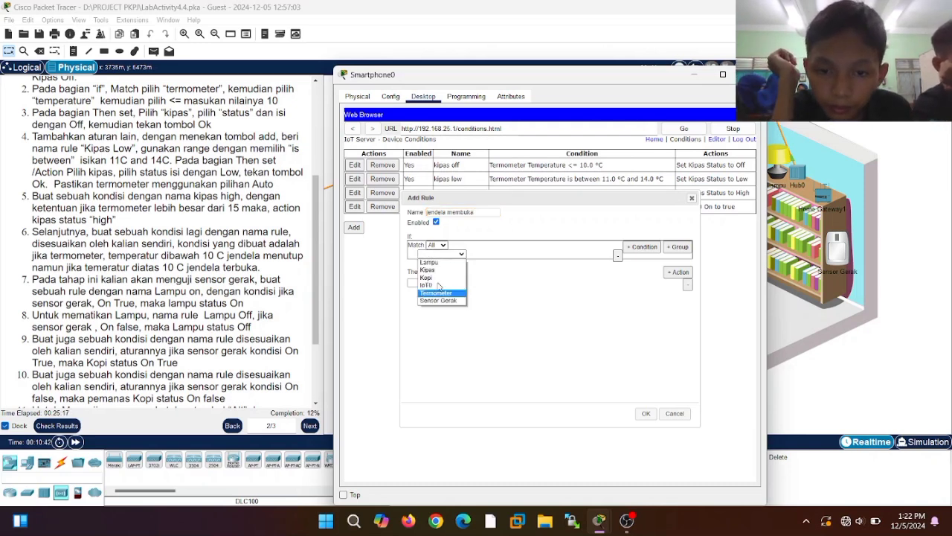
click(439, 294)
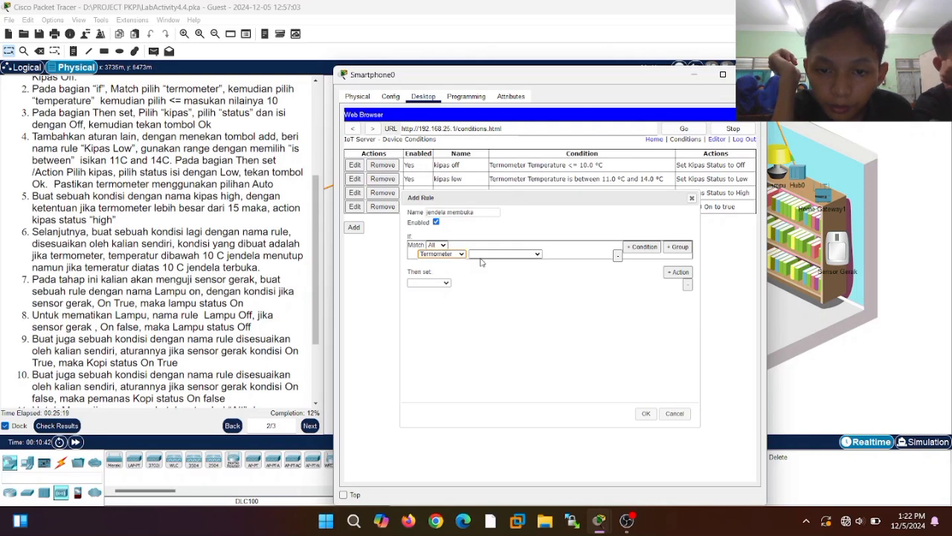
click(508, 254)
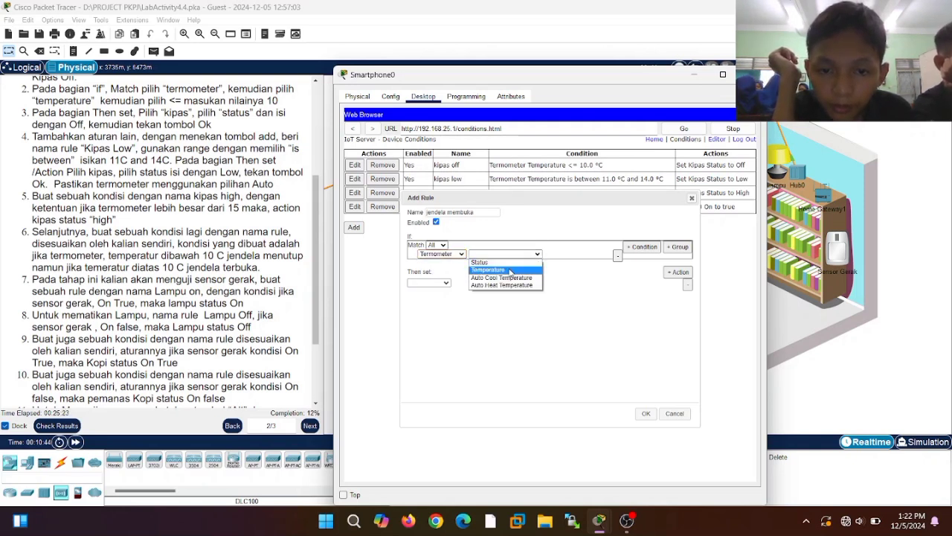
click(511, 270)
click(564, 256)
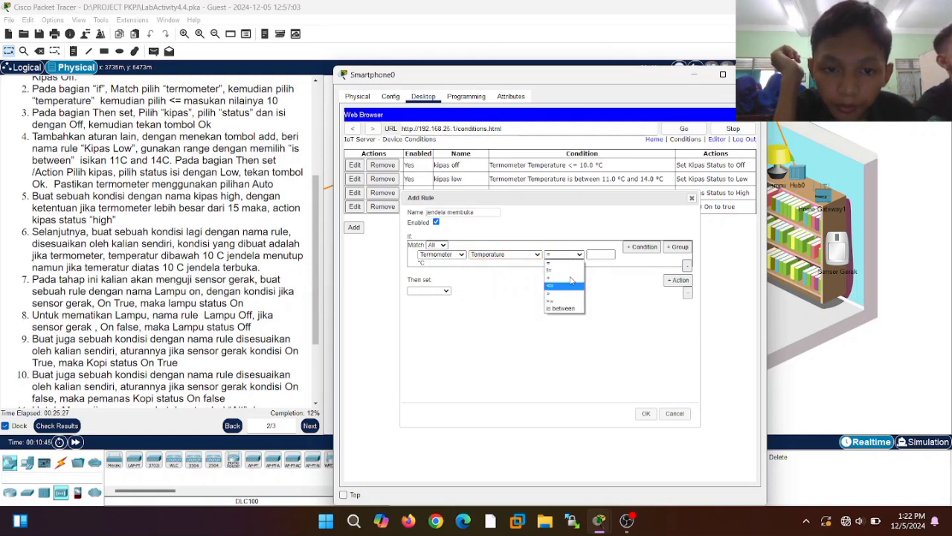
click(567, 278)
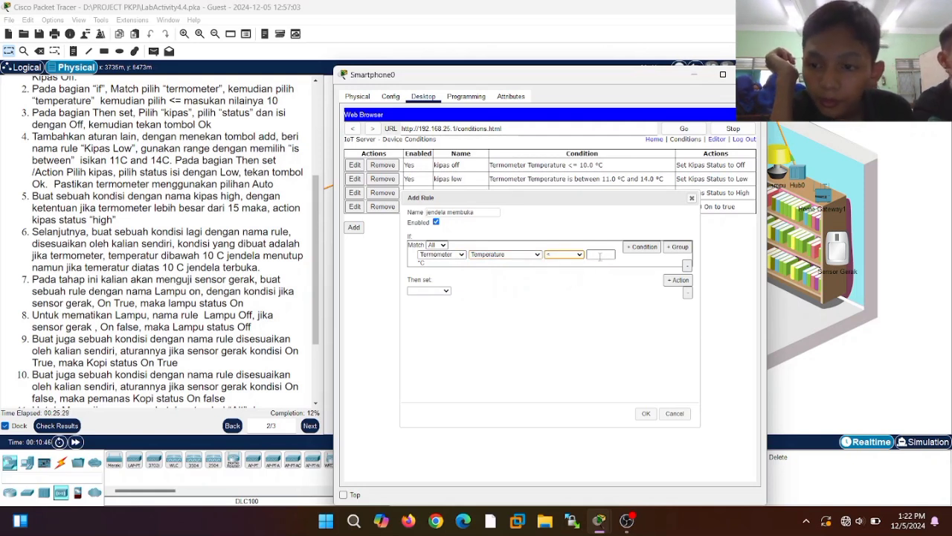
click(599, 256)
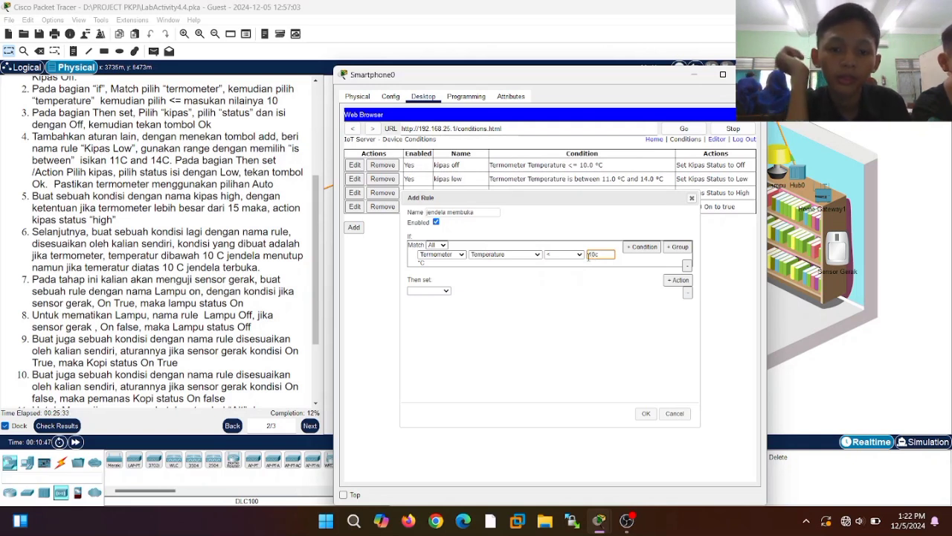
- Make the rule set IoT0 On to true and save it
click(427, 291)
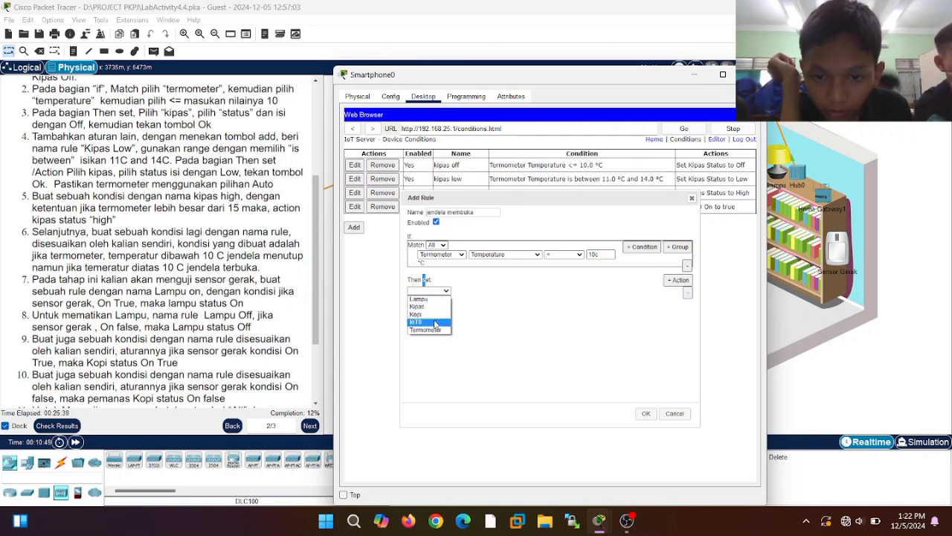
click(435, 322)
click(469, 292)
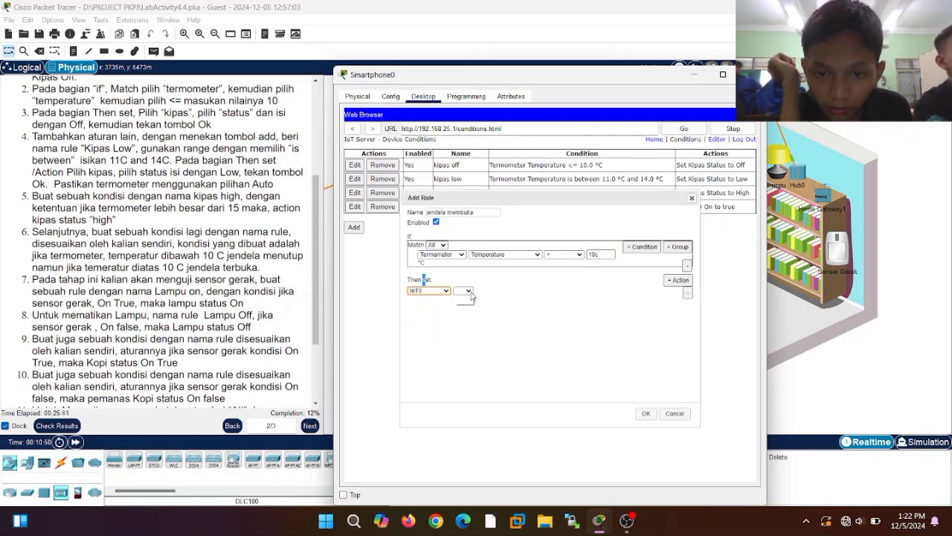
click(467, 301)
click(500, 291)
click(502, 302)
click(646, 415)
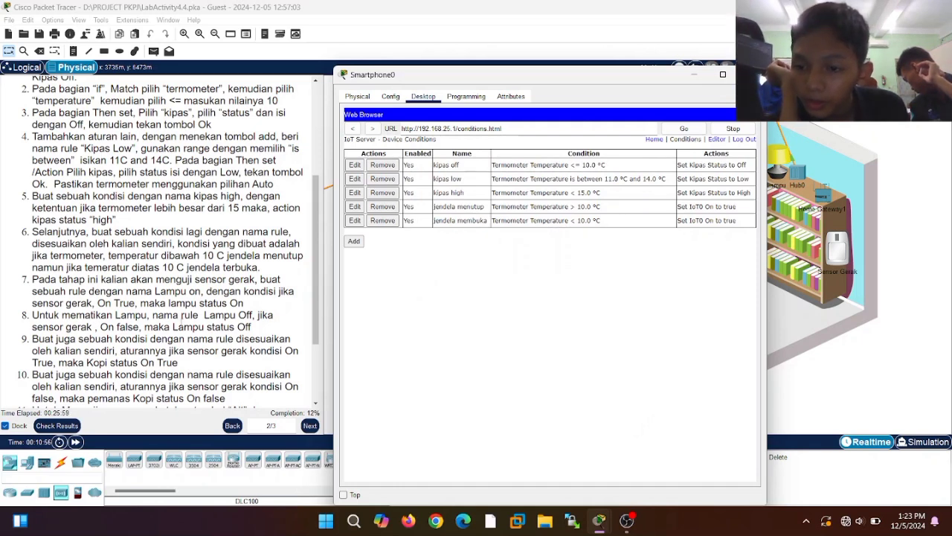
- Start the lampu on rule with condition Sensor Gerak On is true
click(354, 242)
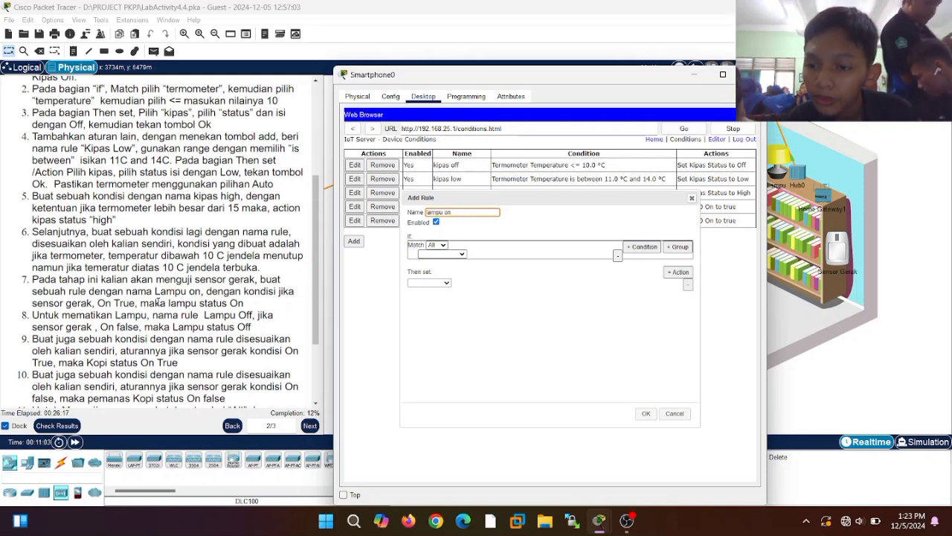
click(442, 254)
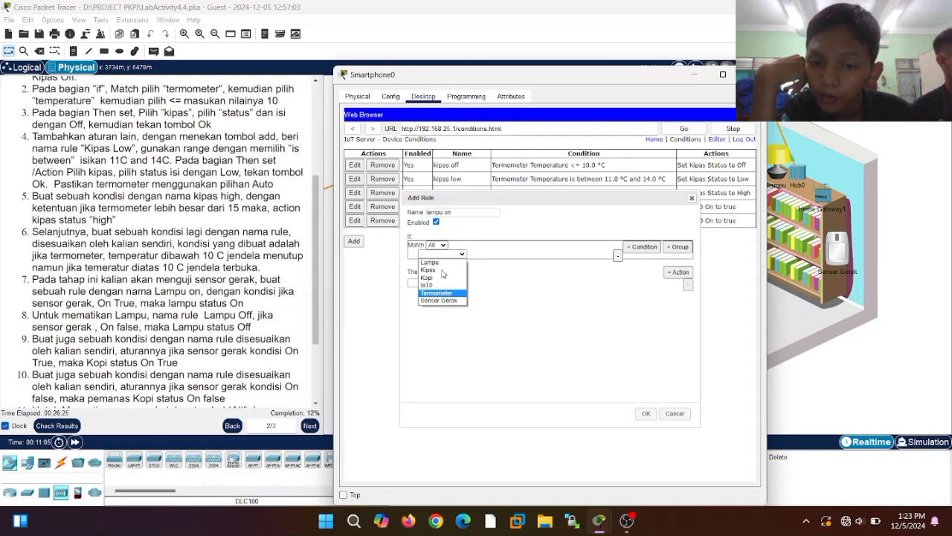
click(443, 263)
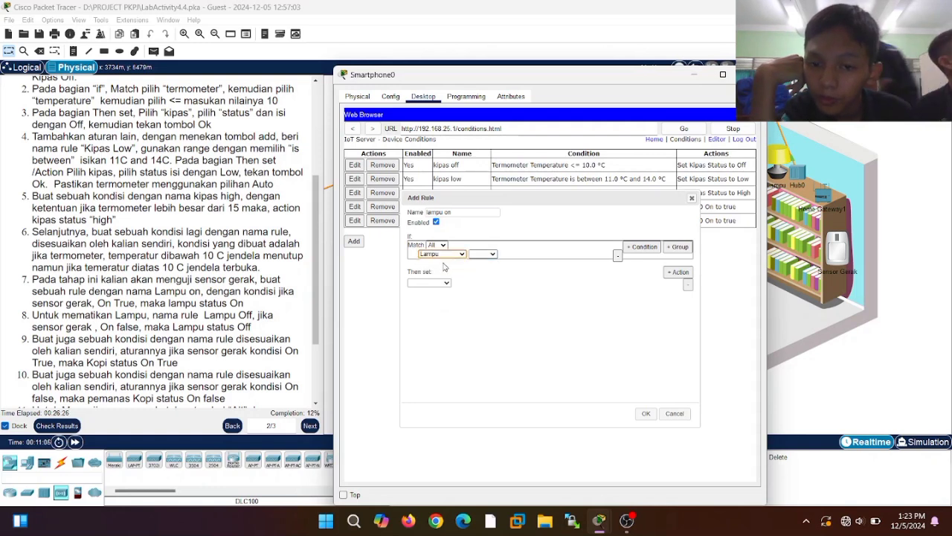
click(493, 255)
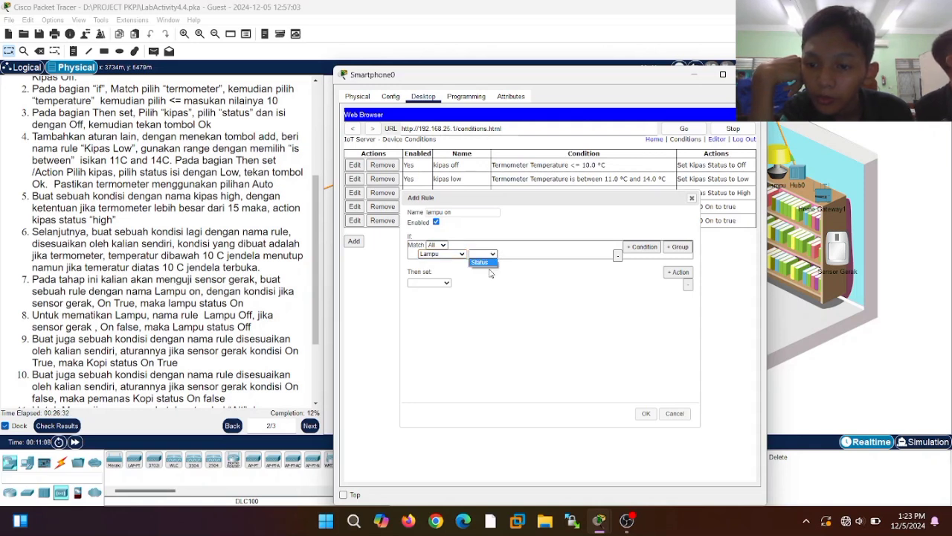
click(459, 254)
click(461, 255)
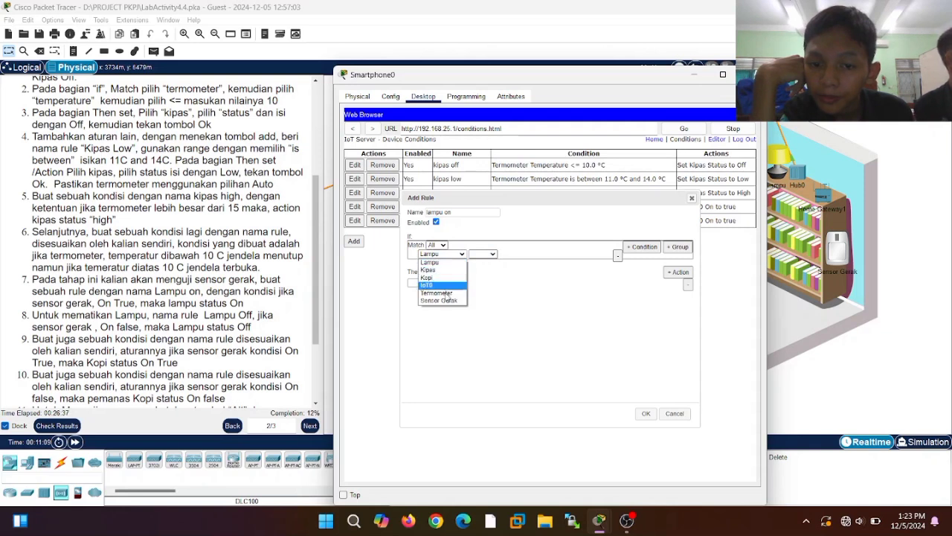
click(440, 299)
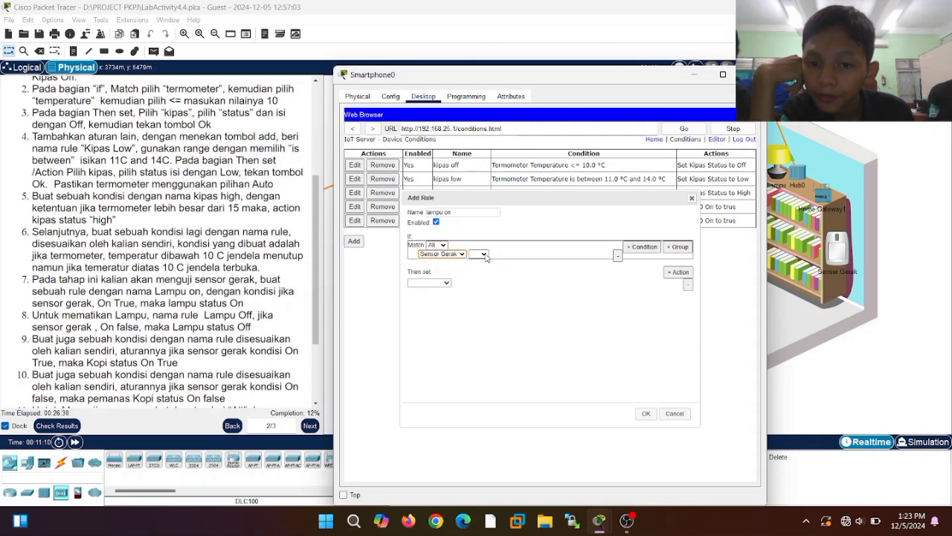
click(482, 254)
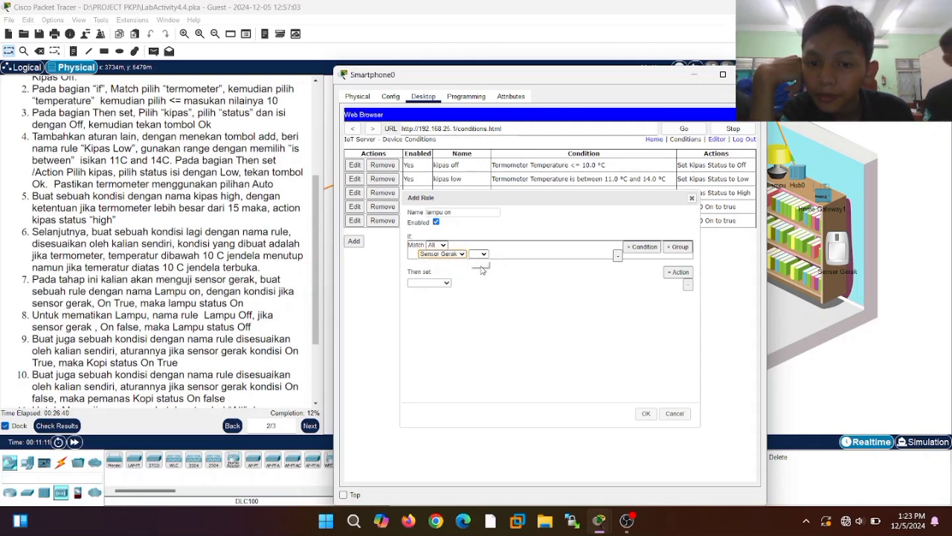
click(480, 269)
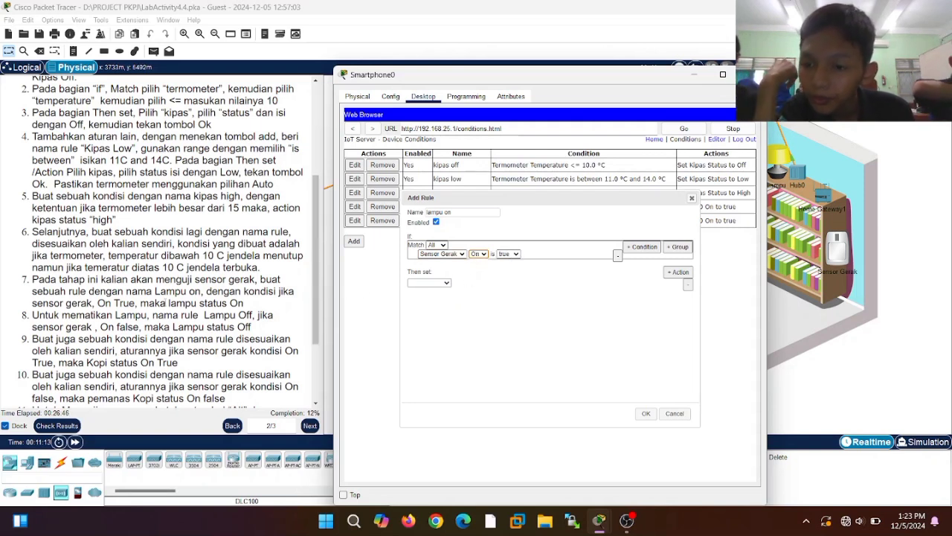
- Make the rule set Lampu Status to On and save it
click(426, 285)
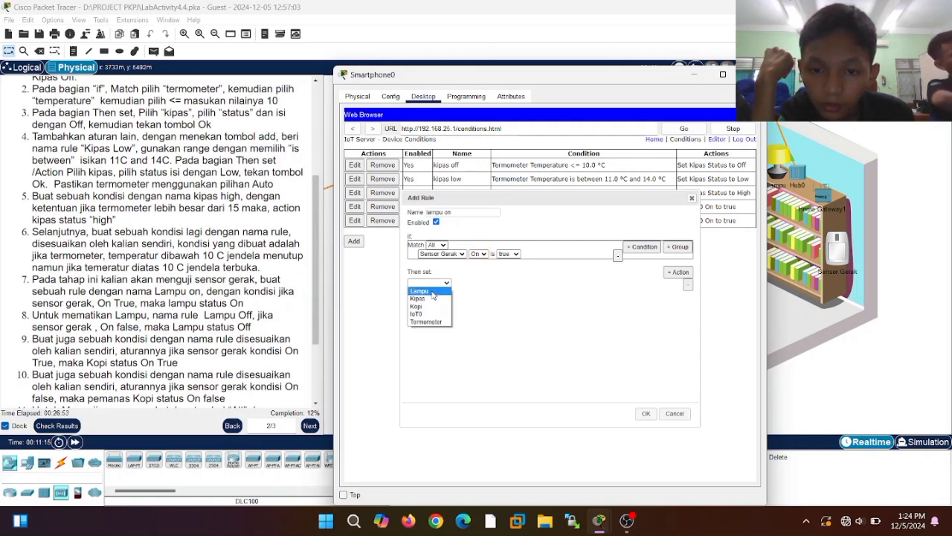
click(433, 294)
click(474, 283)
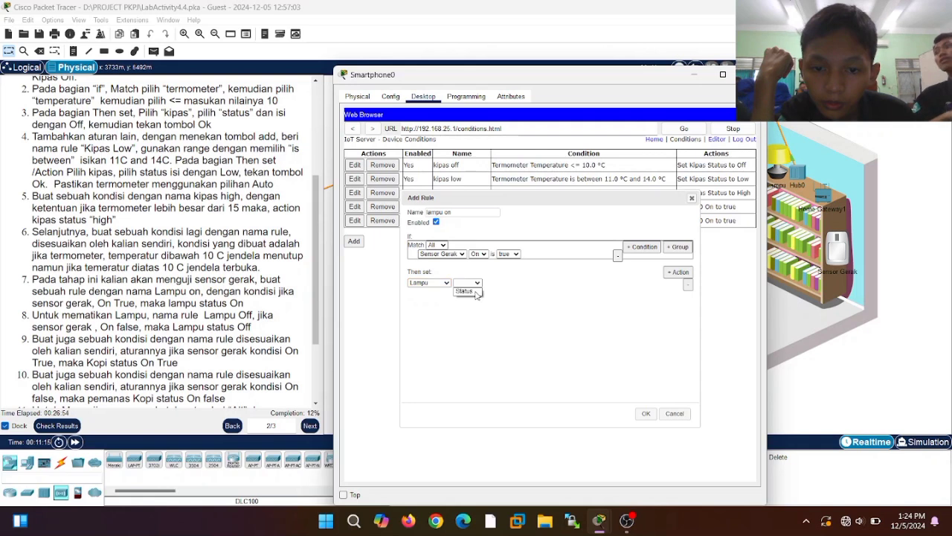
click(476, 292)
click(505, 284)
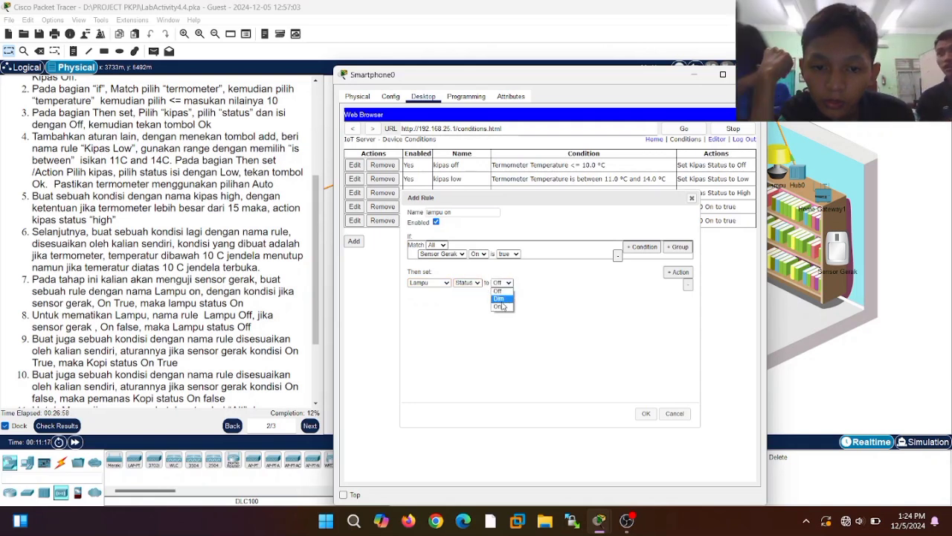
click(498, 306)
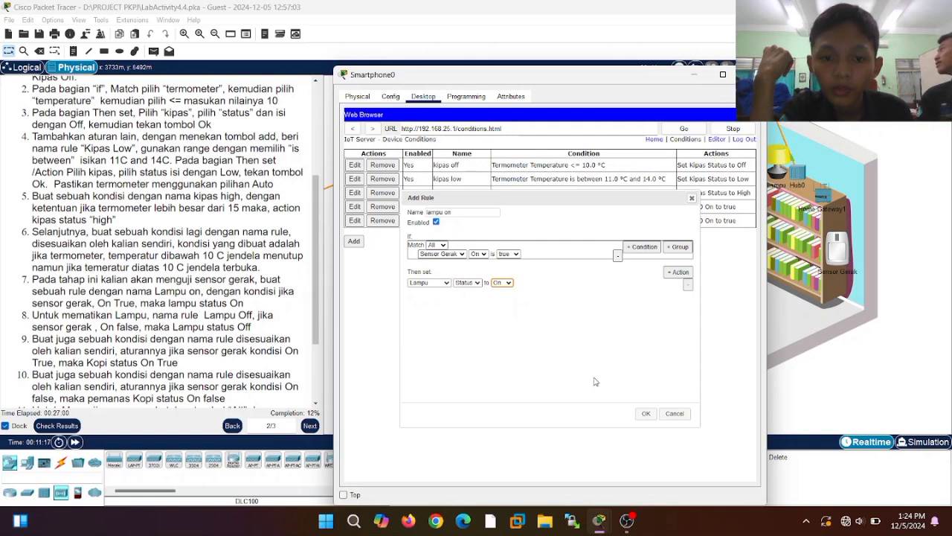
click(645, 415)
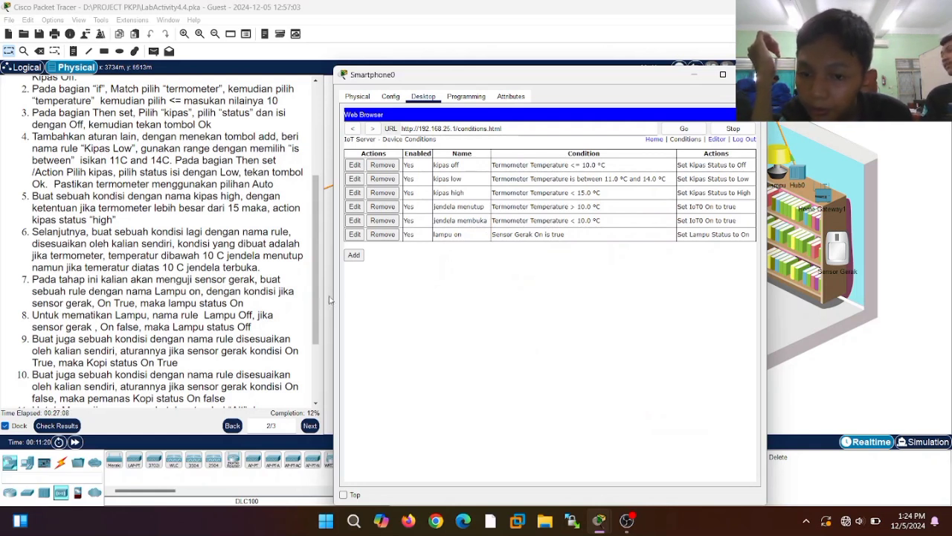
- Start the lampu off rule with condition Sensor Gerak On is false
click(354, 255)
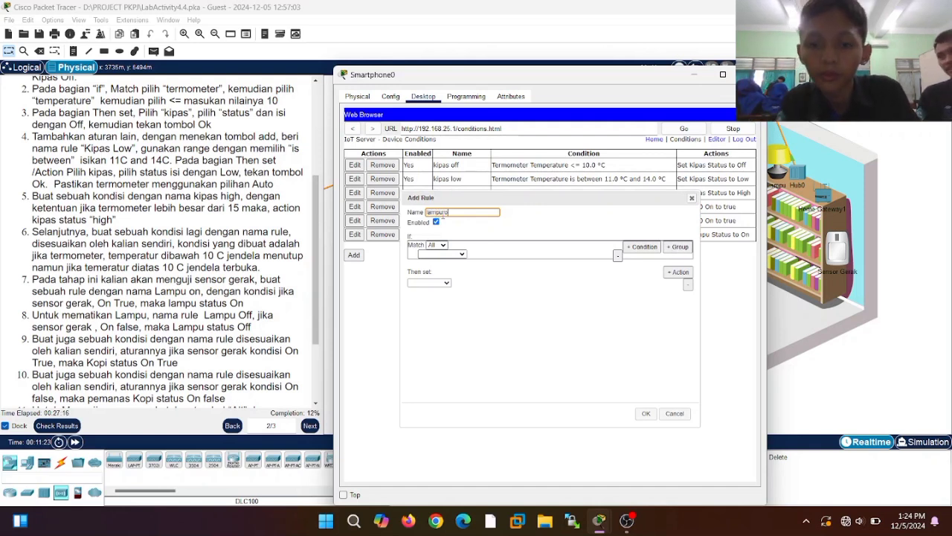
click(443, 254)
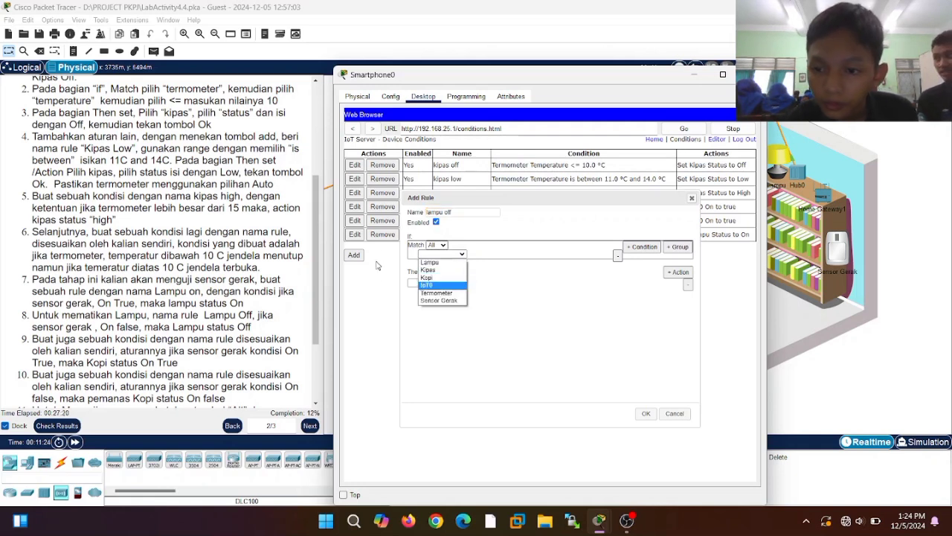
click(436, 303)
click(484, 255)
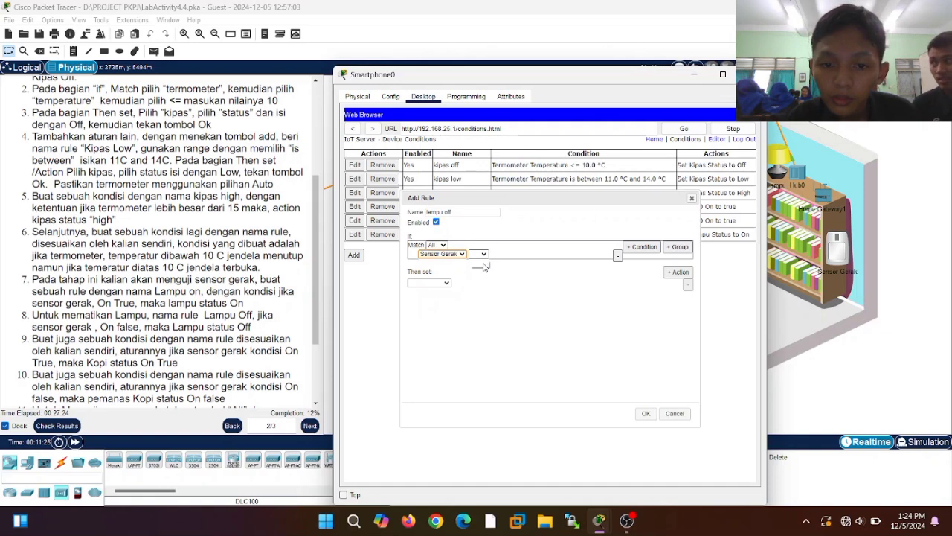
click(500, 263)
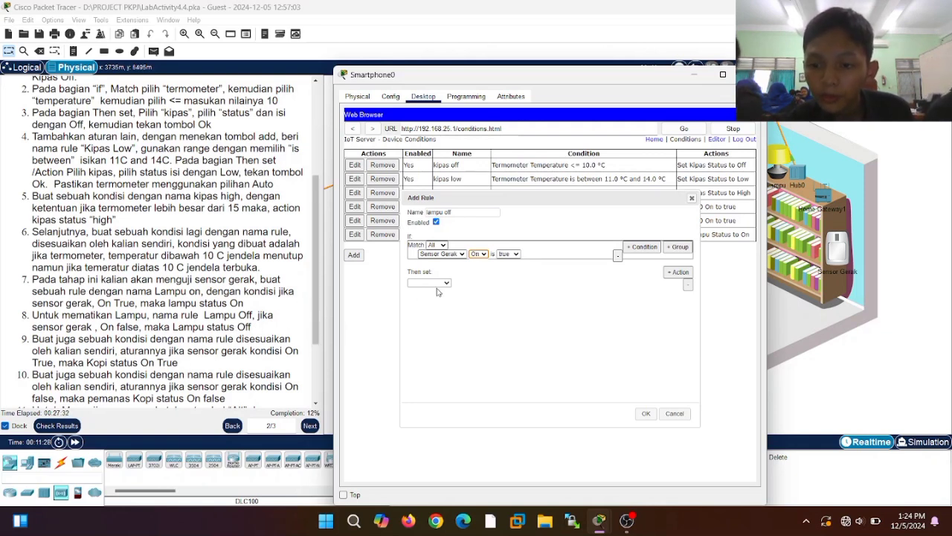
click(509, 255)
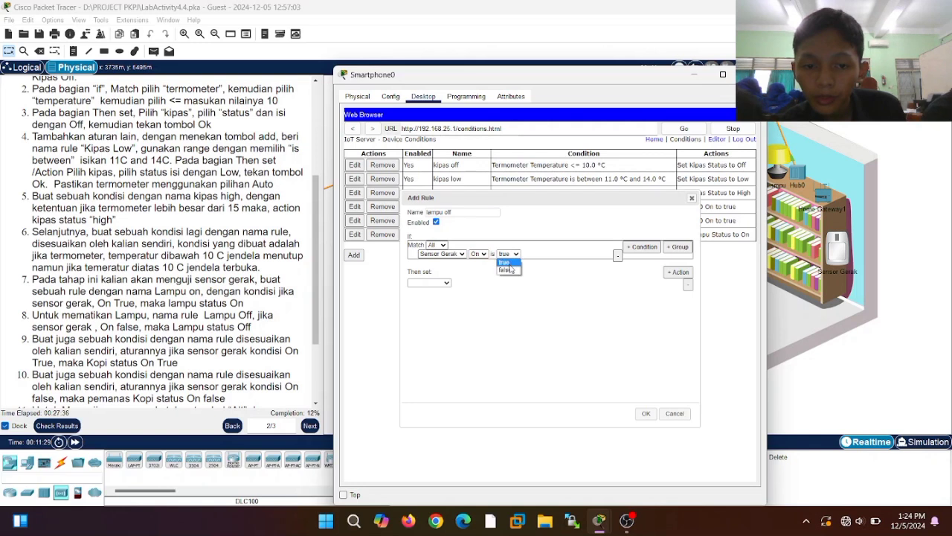
click(510, 270)
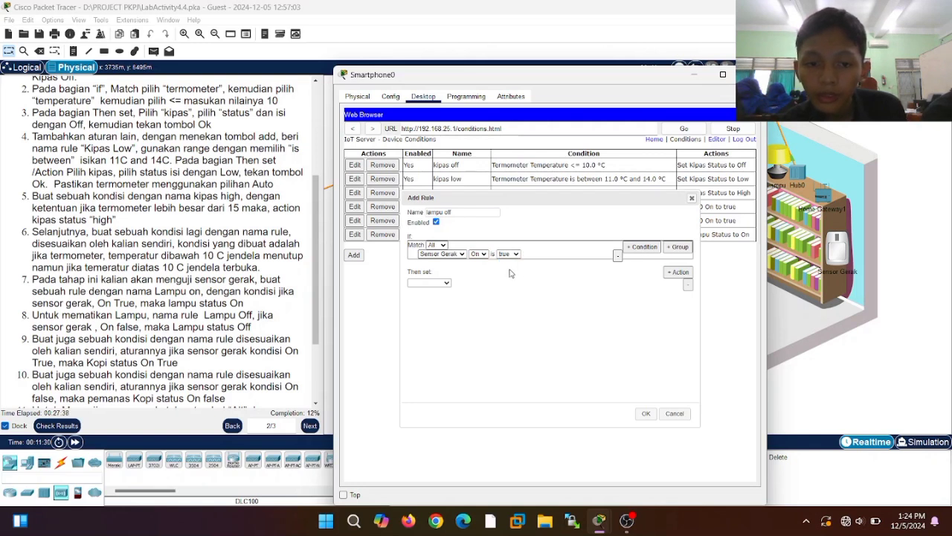
- Make the rule set Lampu Status to Off and save it
click(446, 284)
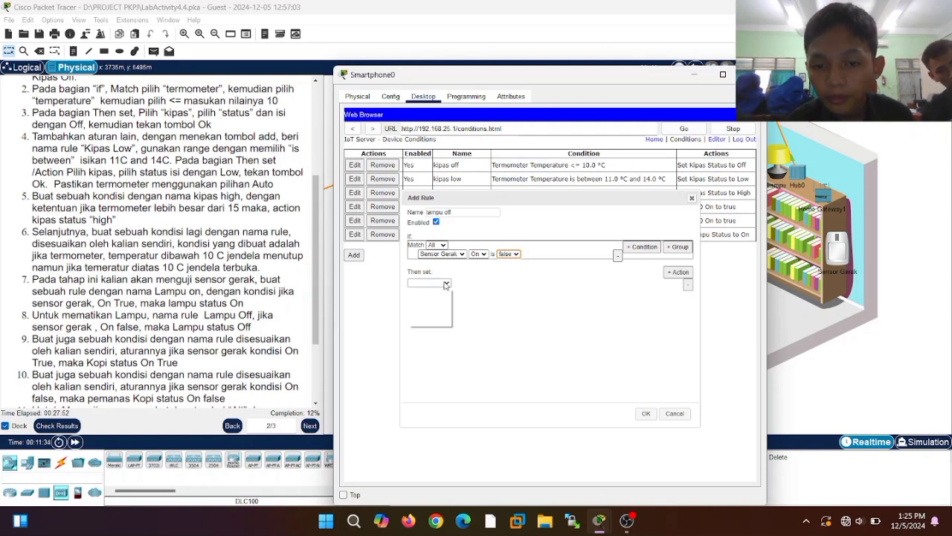
click(446, 285)
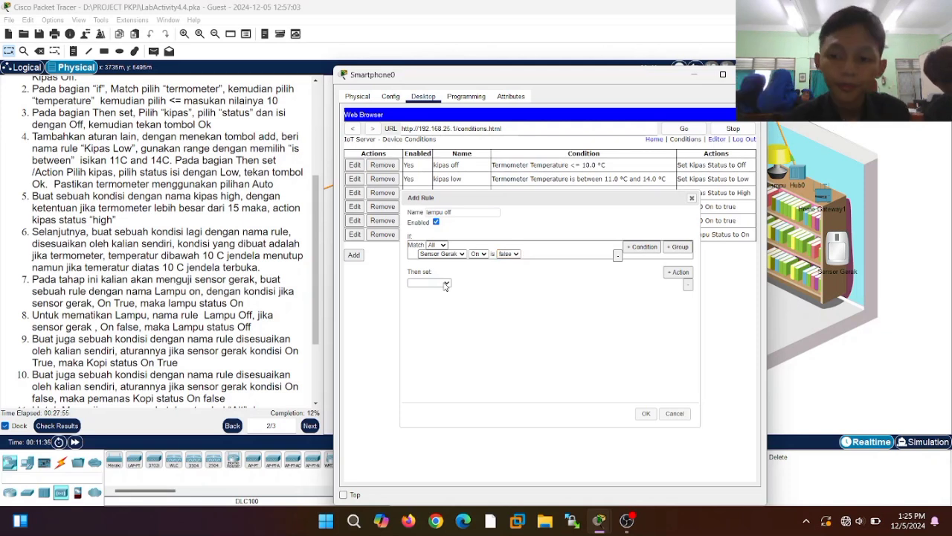
click(446, 285)
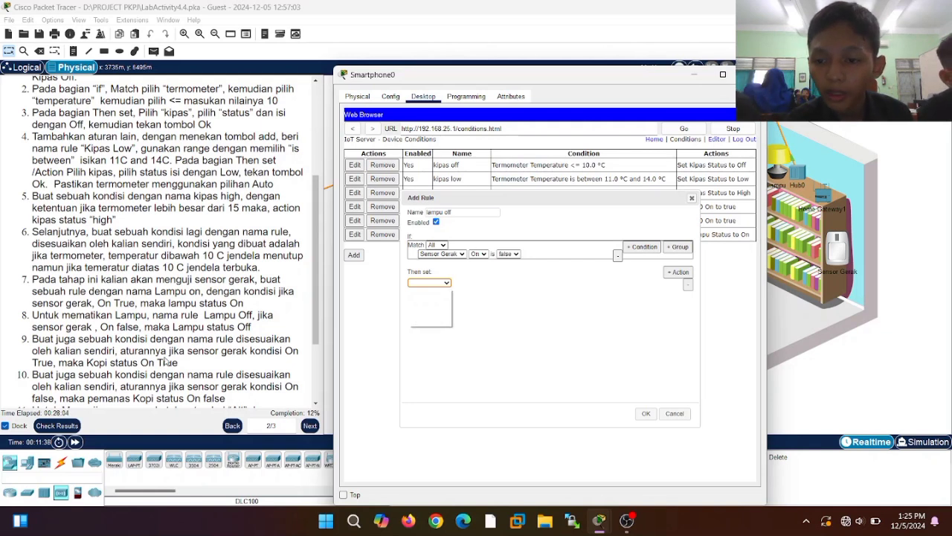
click(76, 306)
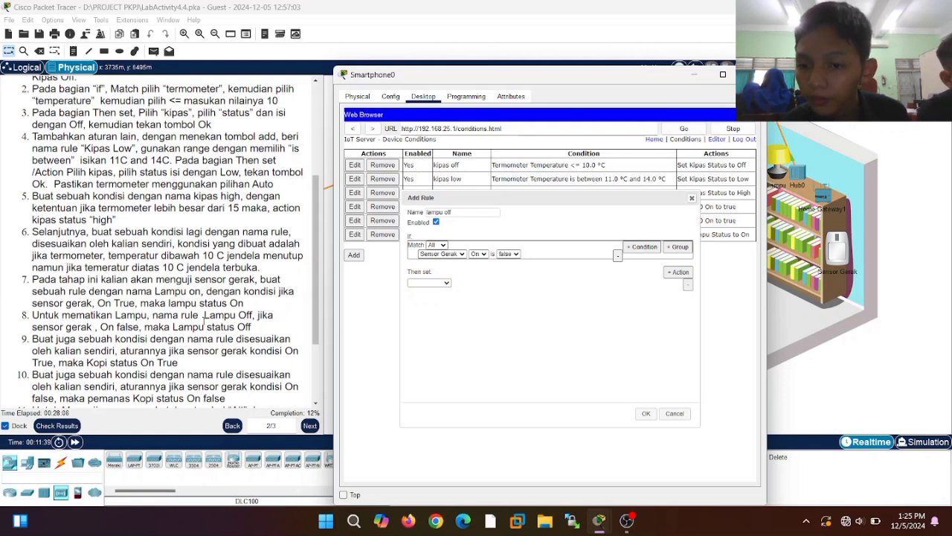
click(446, 284)
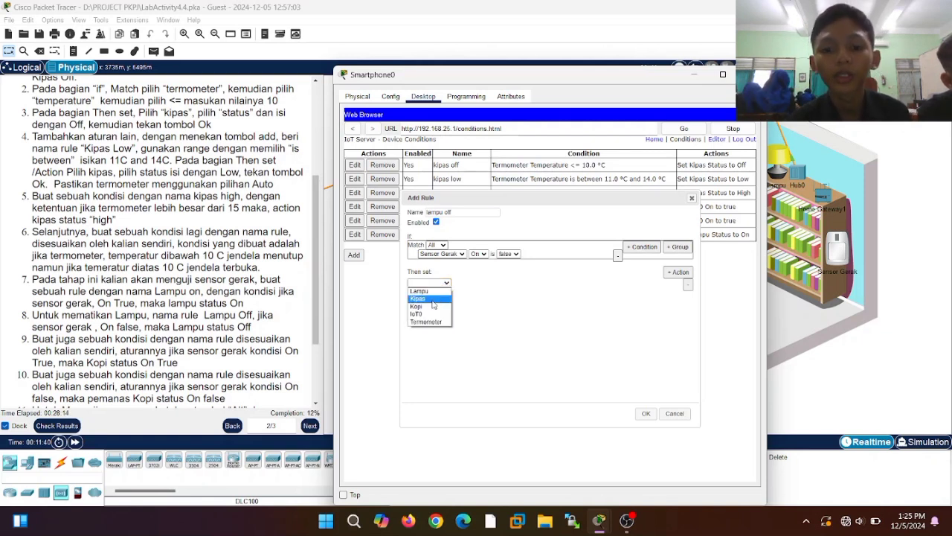
click(434, 290)
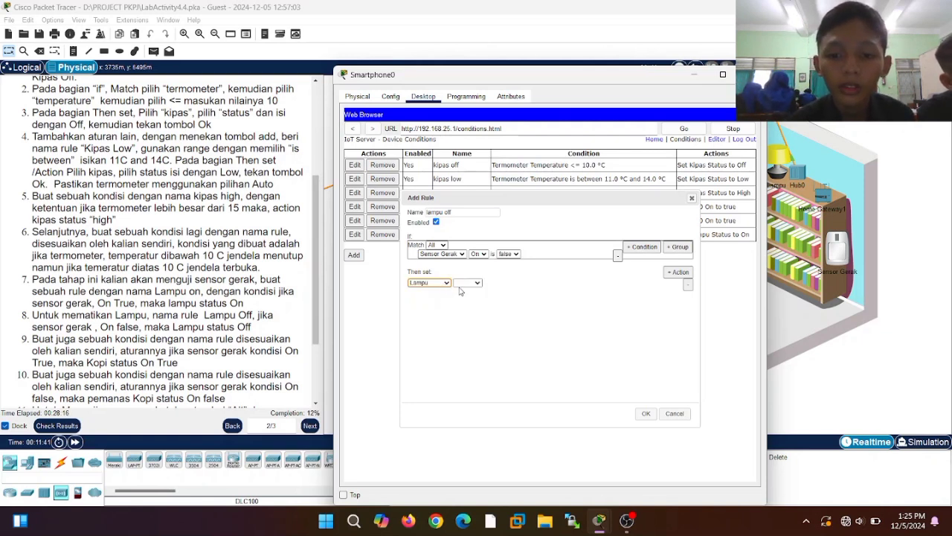
click(471, 284)
click(468, 290)
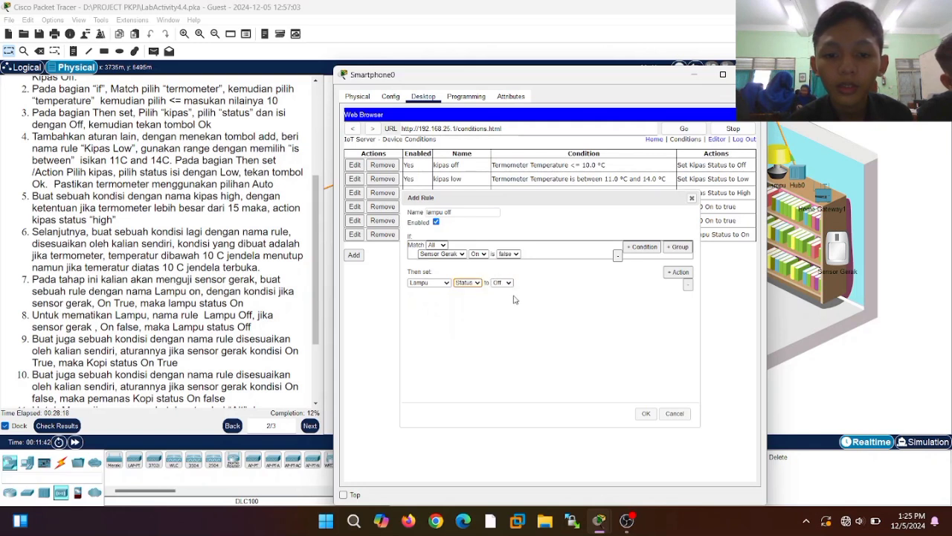
click(645, 413)
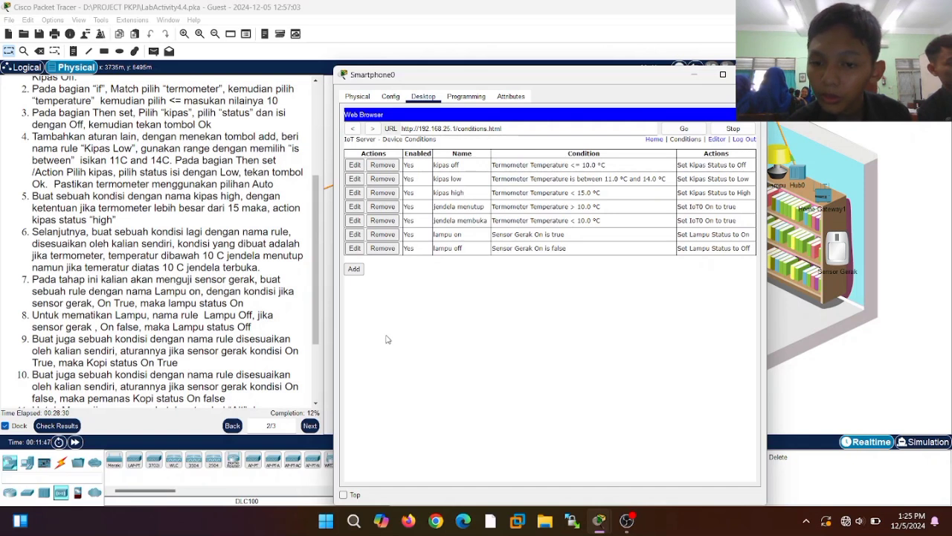
click(354, 269)
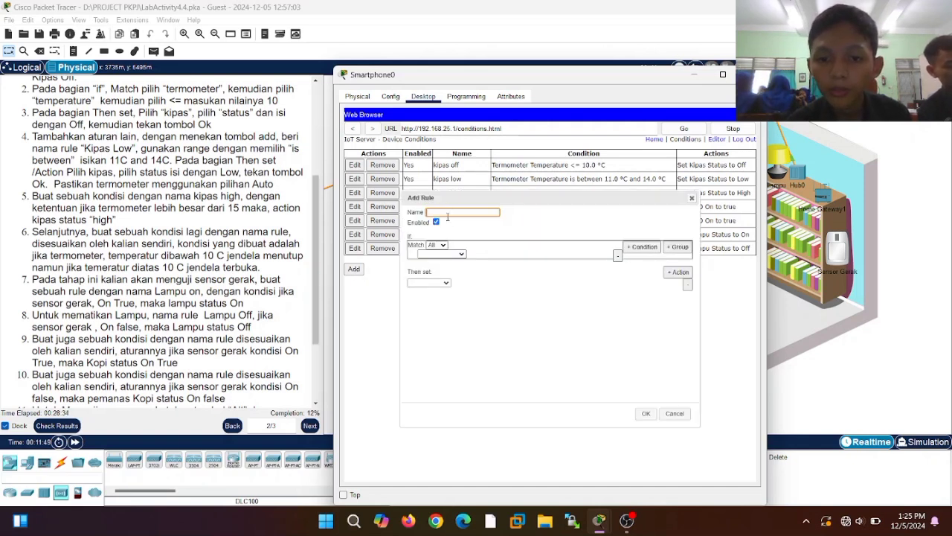
- Save rule 'kopi on': when Sensor Gerak On is true, set Kopi On to true
text(kopi on)
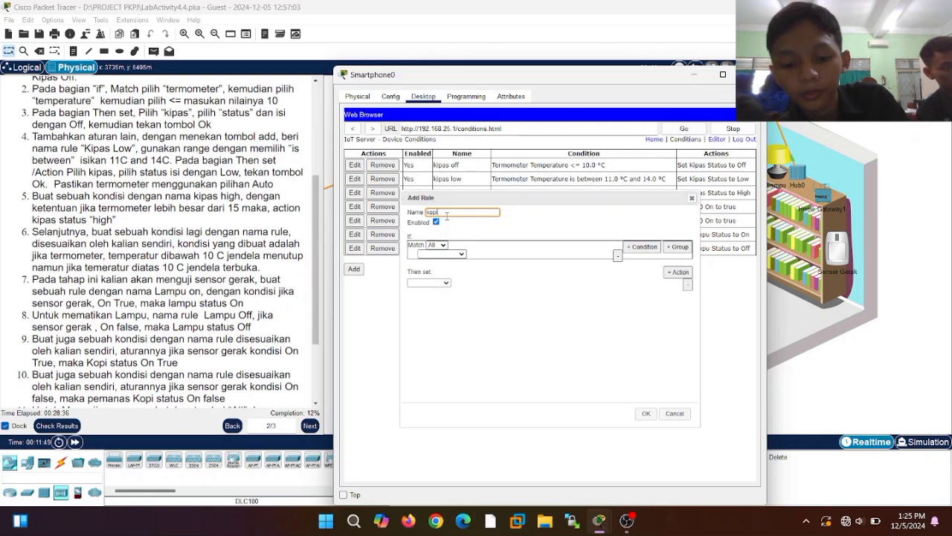
click(443, 255)
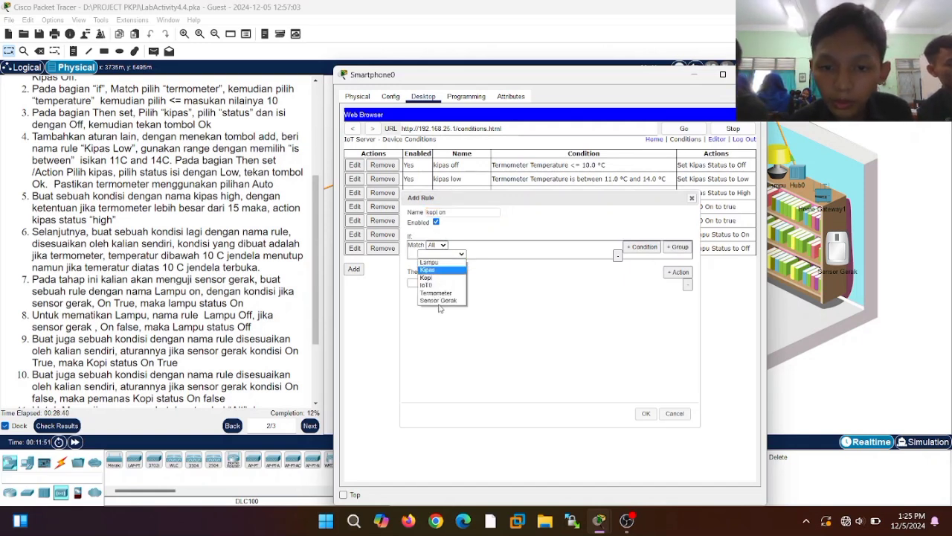
click(446, 299)
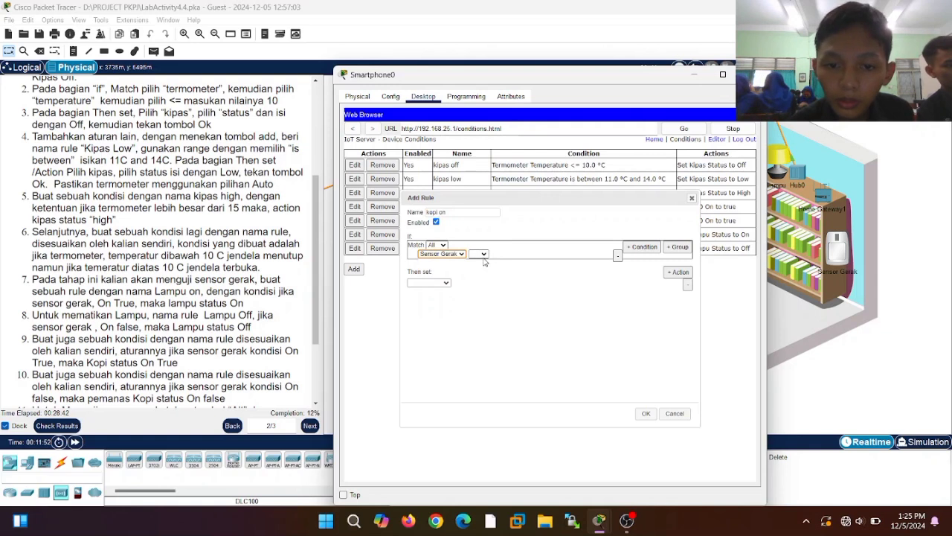
click(478, 253)
click(480, 264)
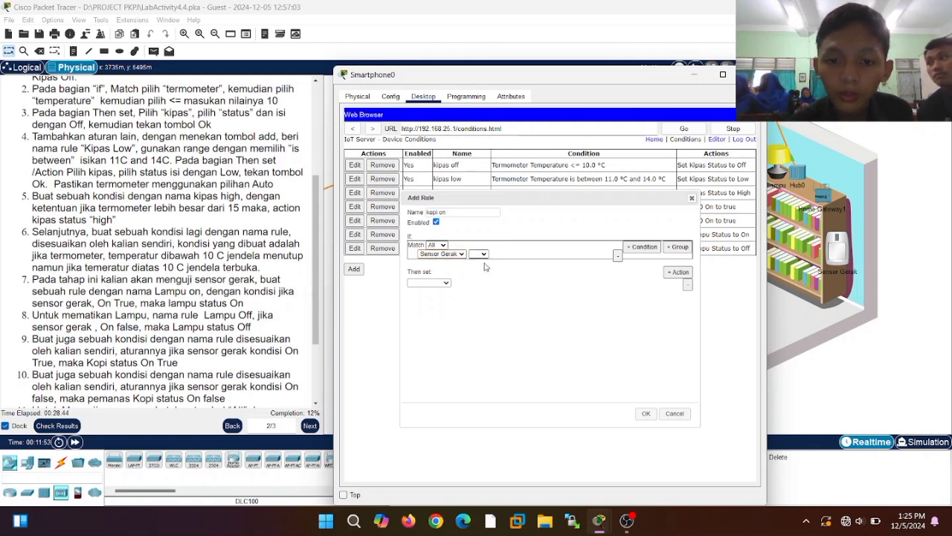
click(445, 284)
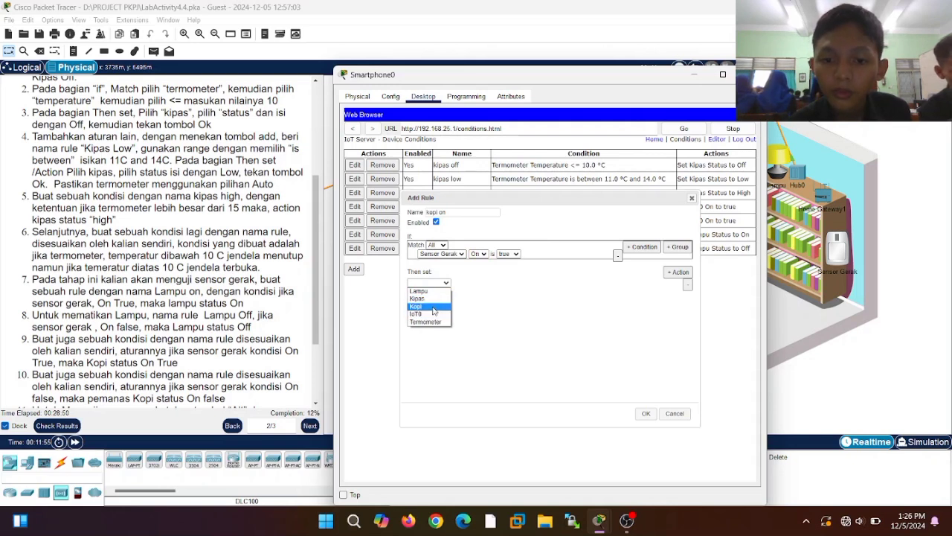
click(429, 306)
click(467, 284)
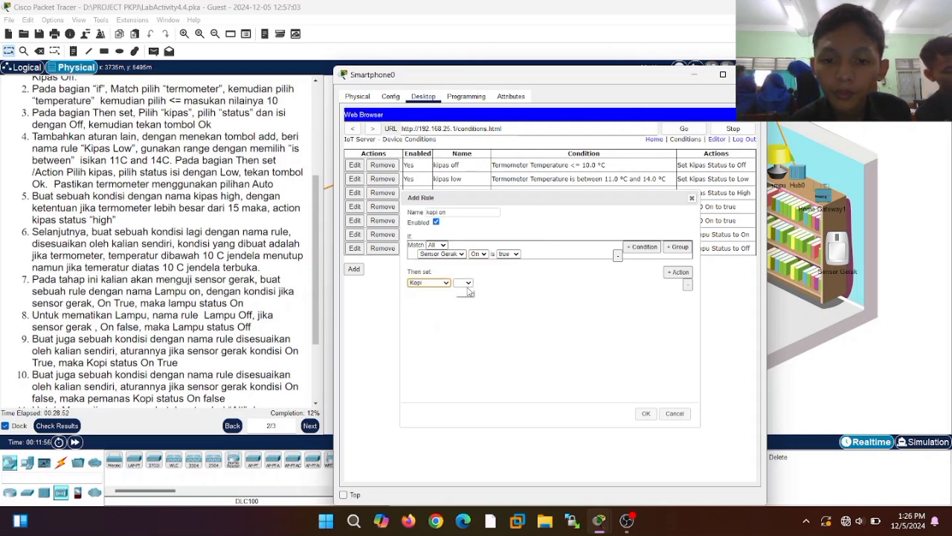
click(469, 292)
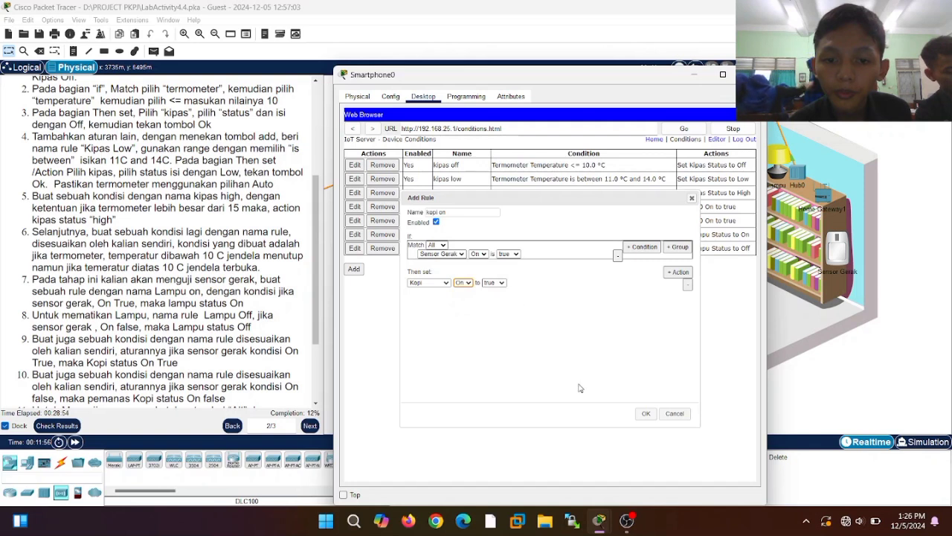
click(639, 415)
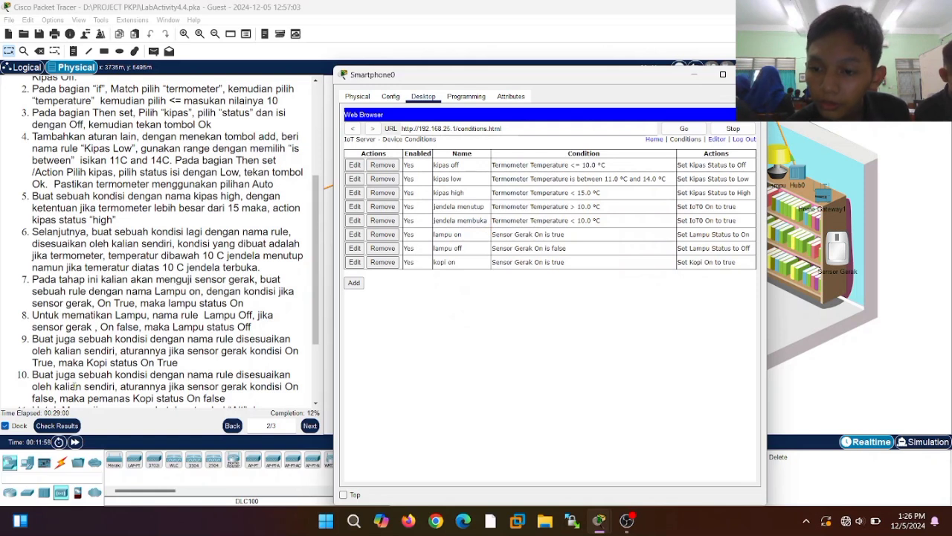
scroll(187, 370, down, 3)
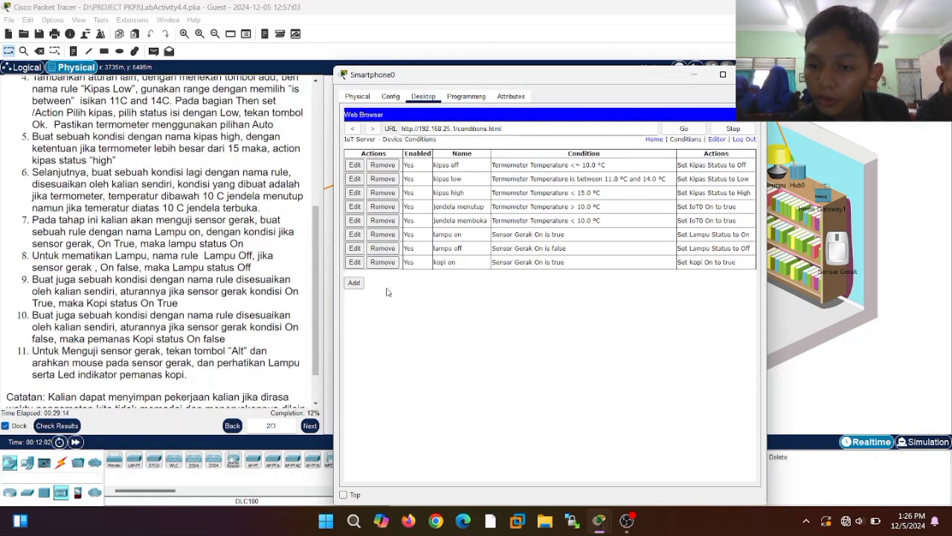
- Start a new rule named 'kopi off' triggered when Sensor Gerak On is false
click(354, 283)
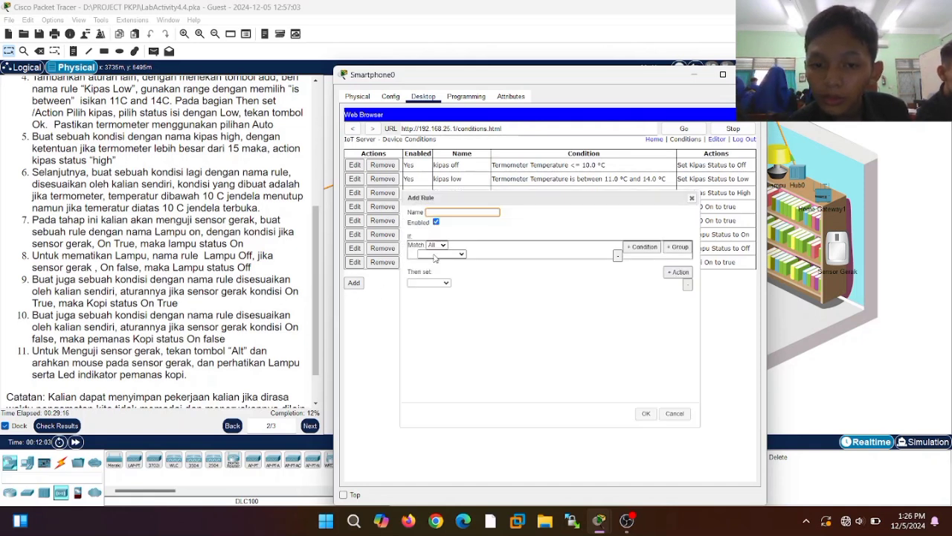
click(445, 212)
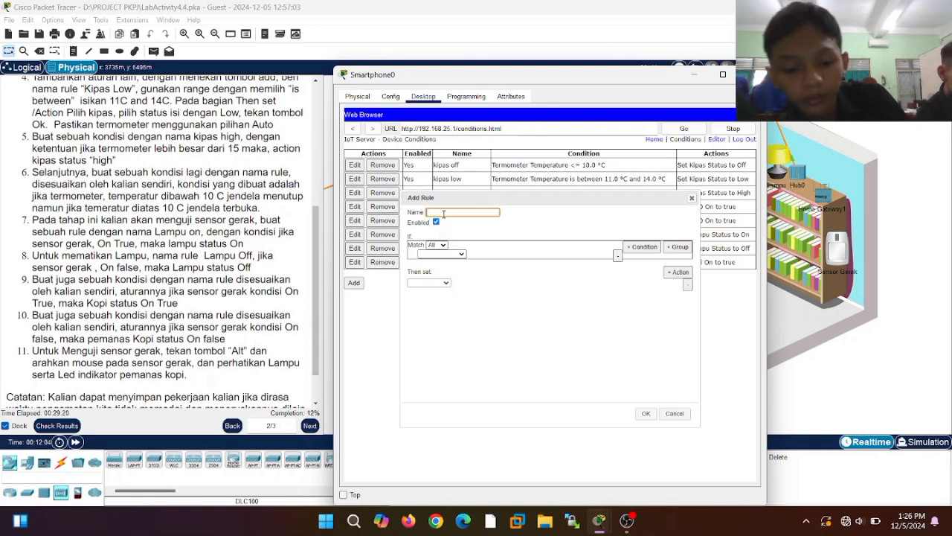
text(kopi of)
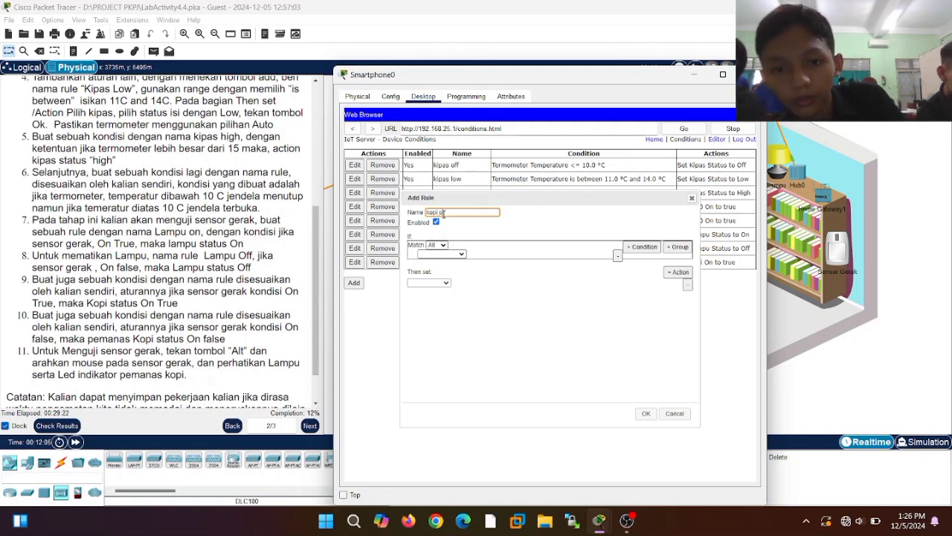
text(f)
click(462, 254)
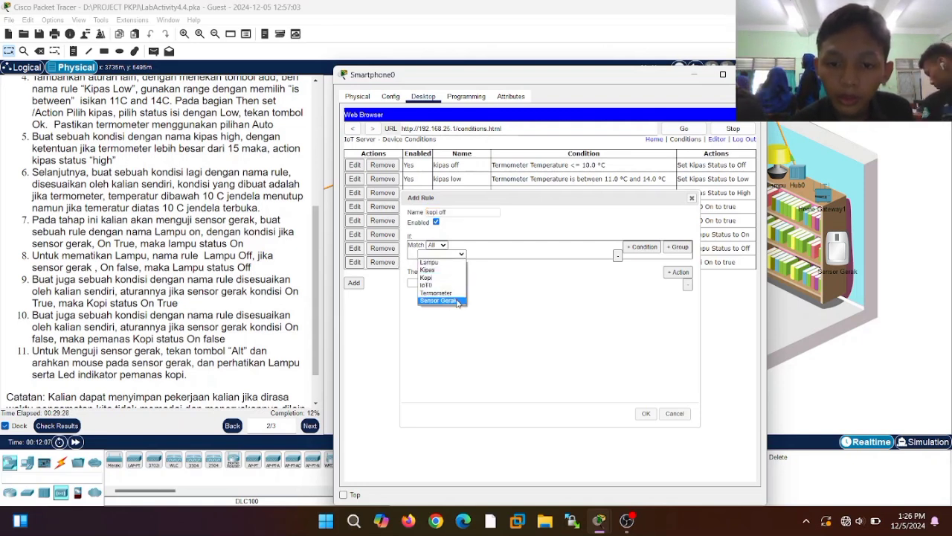
click(439, 300)
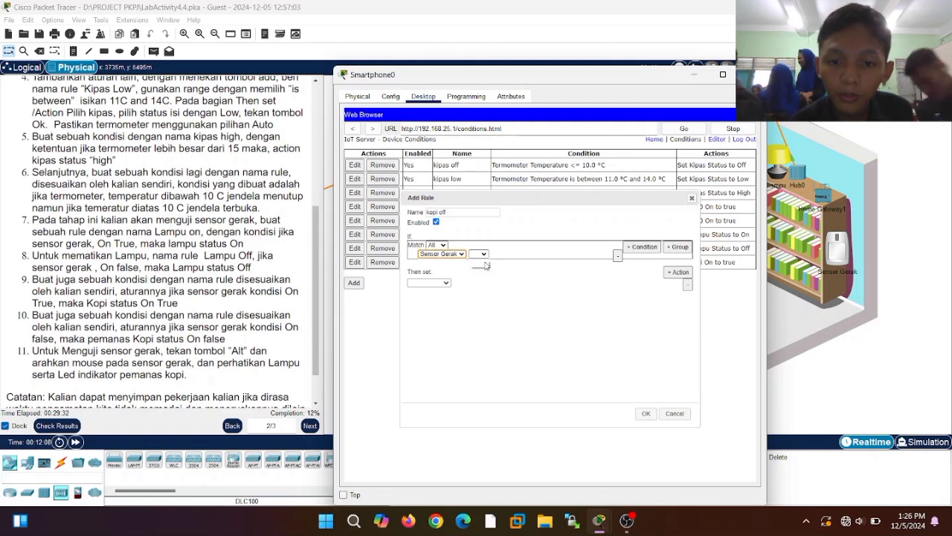
click(480, 255)
click(477, 262)
click(508, 255)
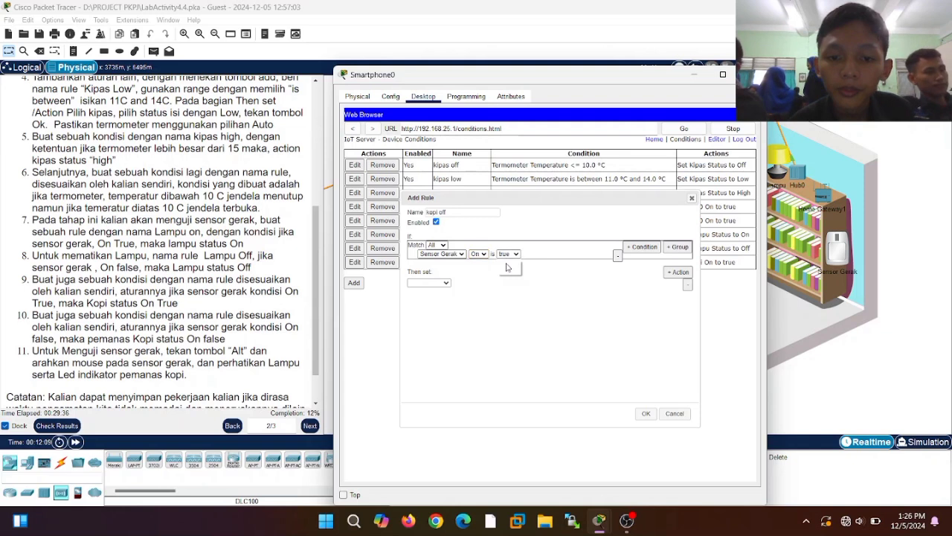
click(498, 276)
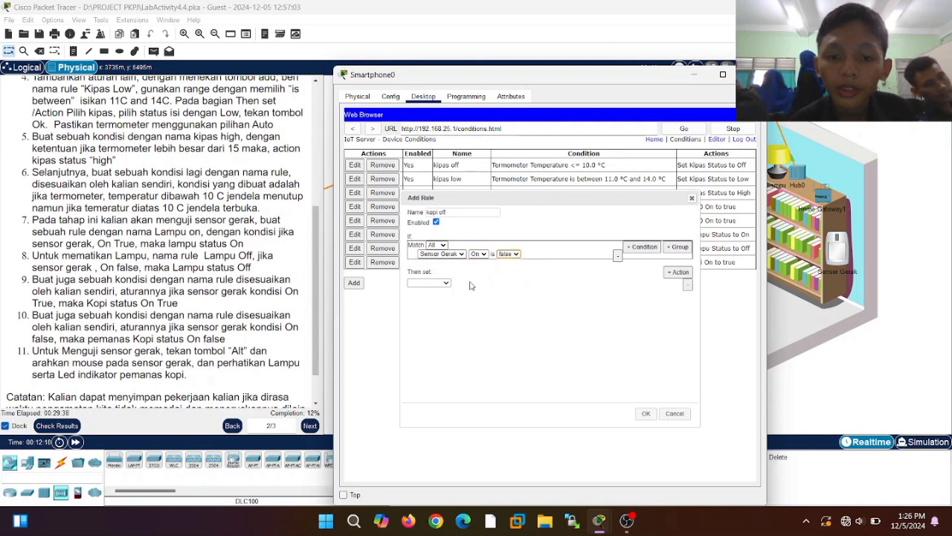
- Have the kopi off rule set Kopi On to false, and save it
click(448, 286)
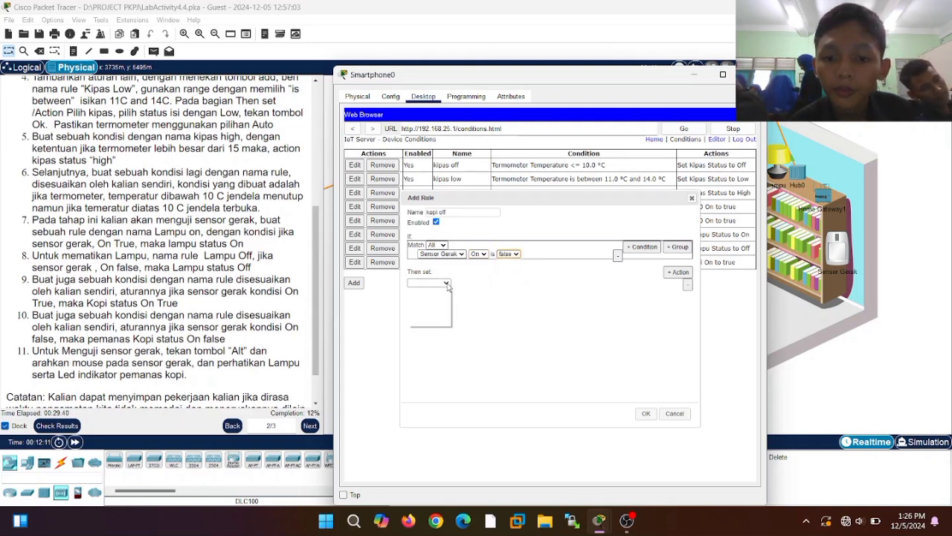
click(432, 306)
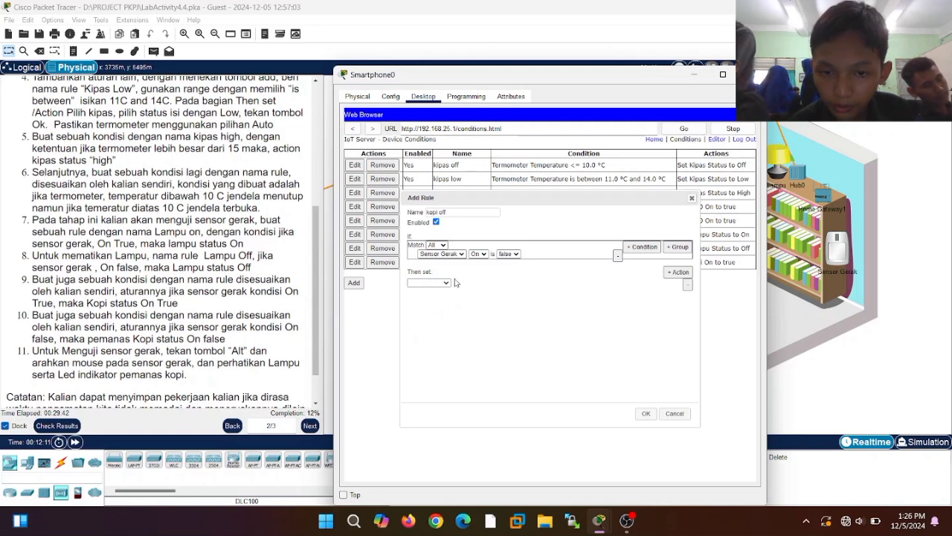
click(463, 282)
click(465, 293)
click(503, 283)
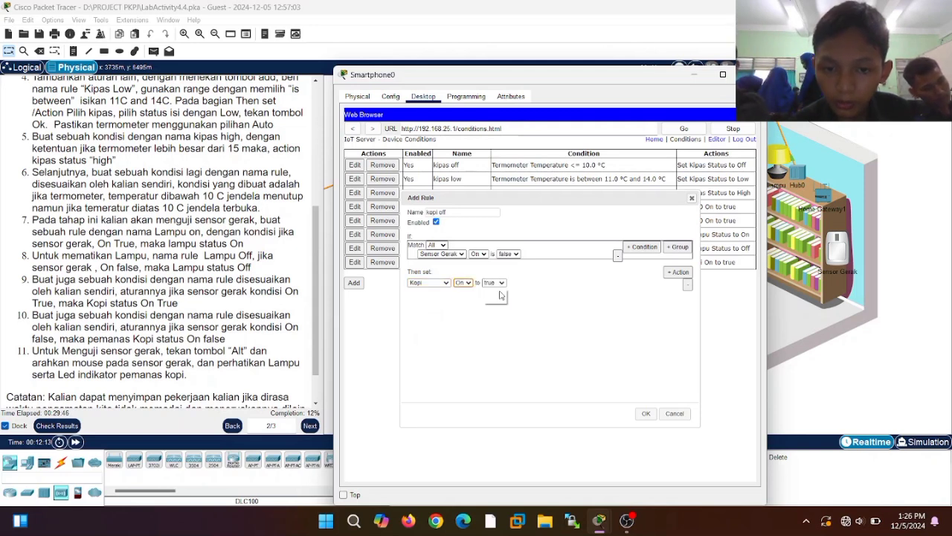
click(493, 299)
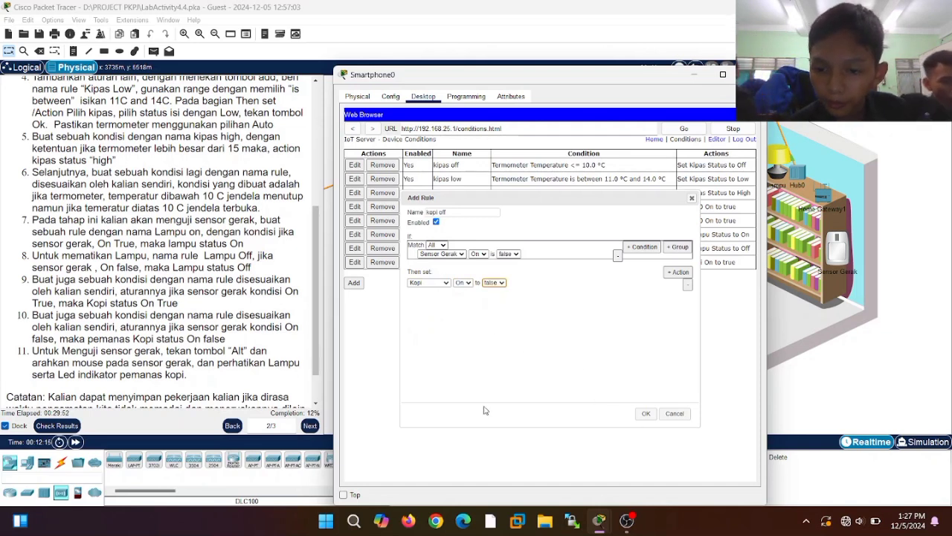
click(646, 413)
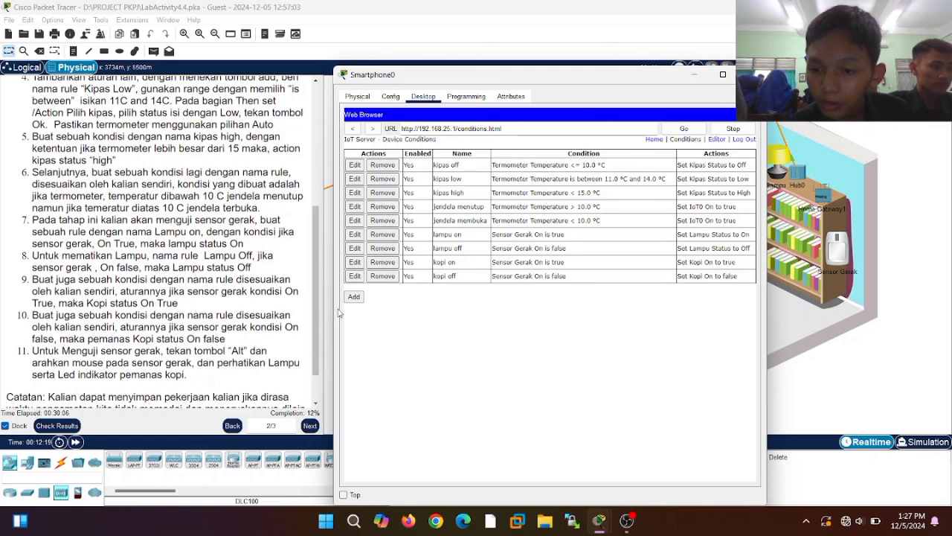
- Close Smartphone0 and toggle the IoT0 window device open
click(696, 74)
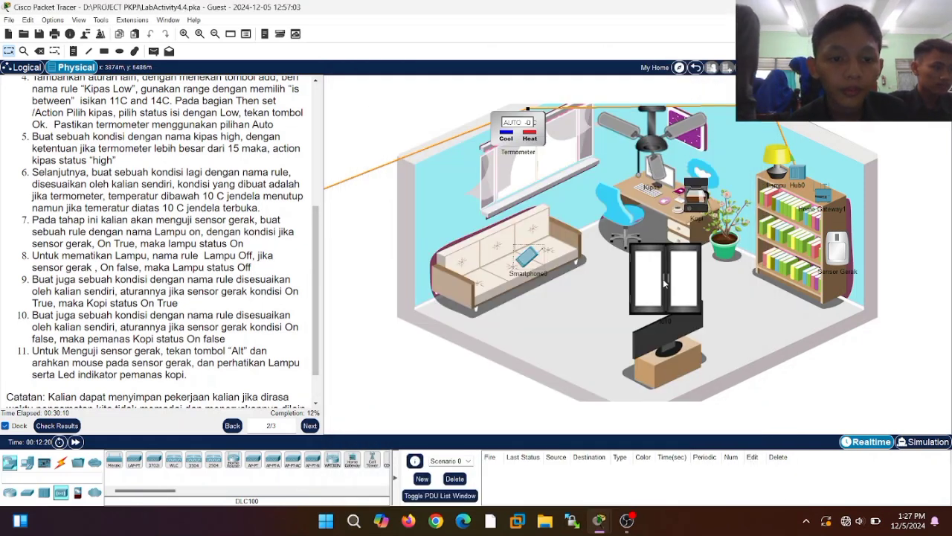
mouse_move(663, 278)
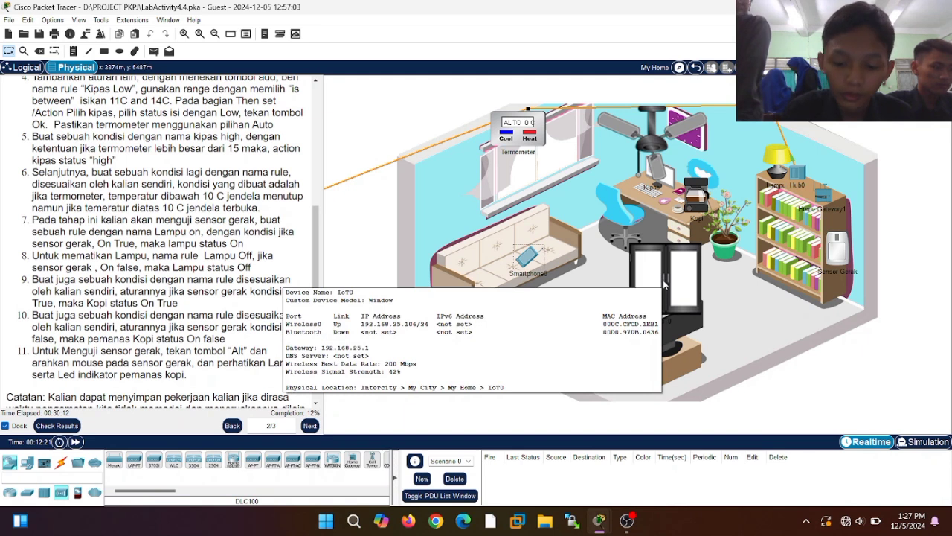
alt+click(663, 278)
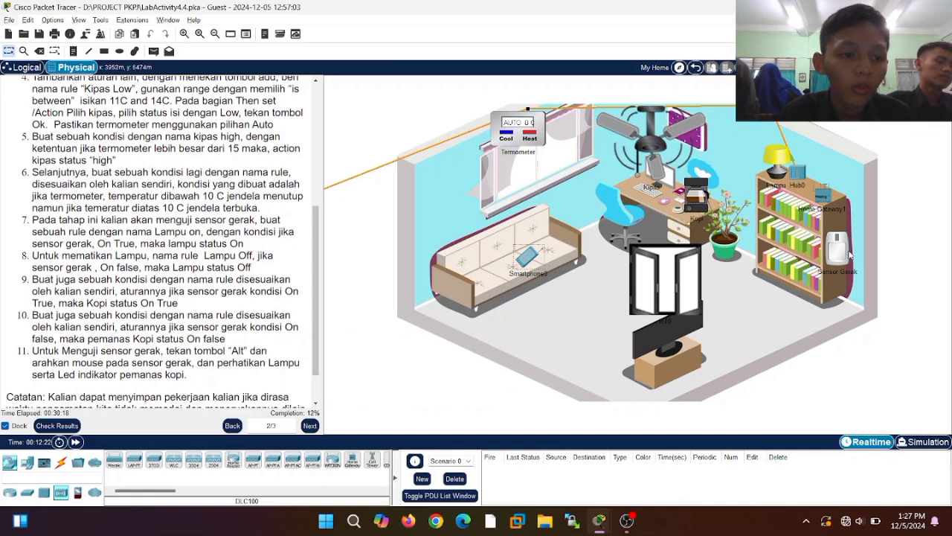
- Trigger the Sensor Gerak motion sensor, then open and close IoT0's Config dialog
key(alt)
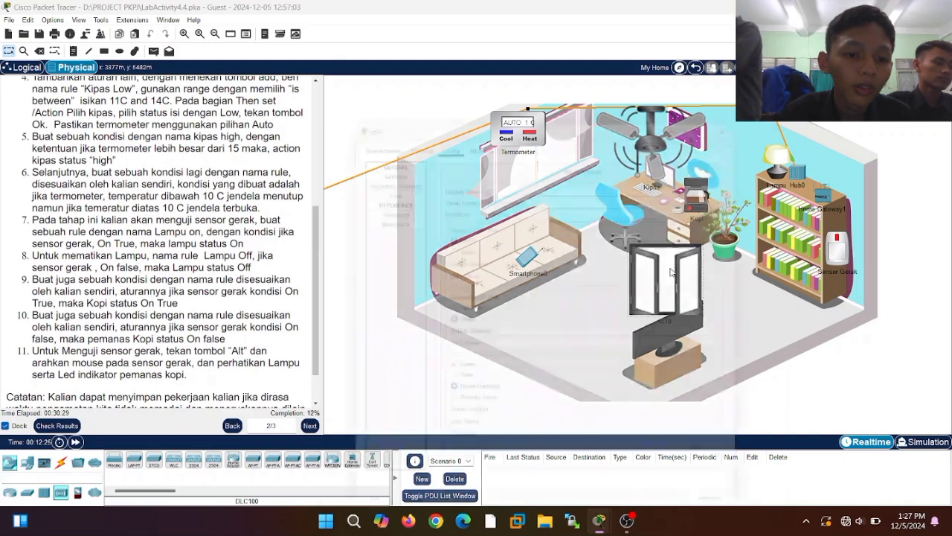
click(670, 272)
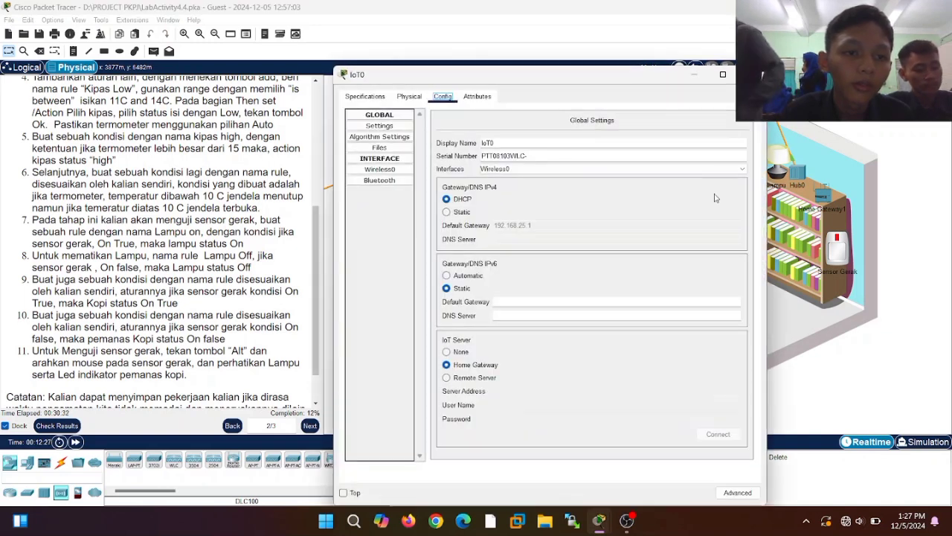
click(752, 74)
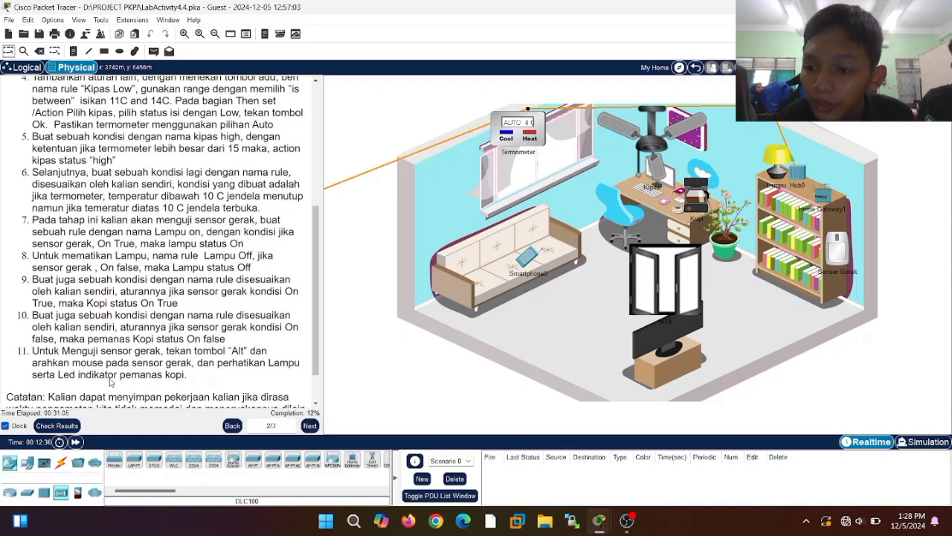
- Advance the instructions to page 3/3 and go up to the My City map
scroll(65, 333, down, 2)
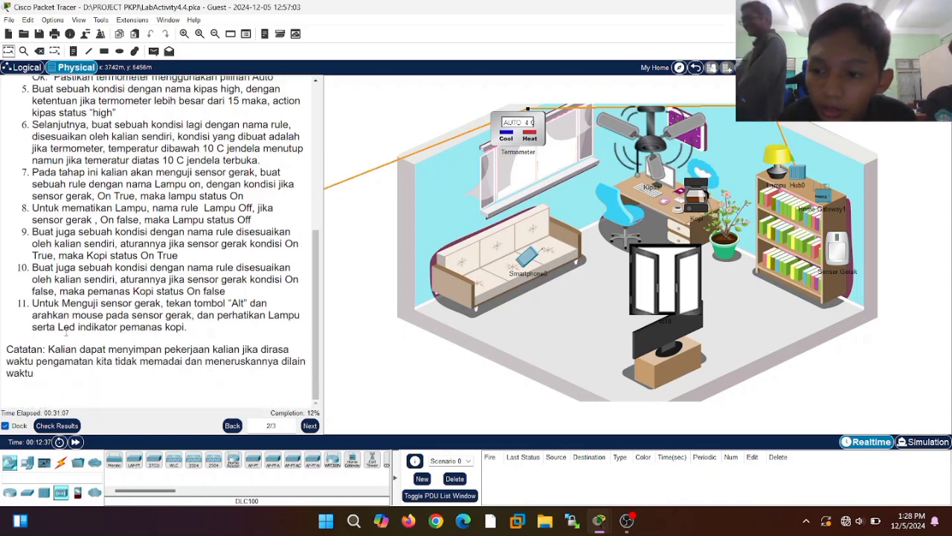
click(309, 426)
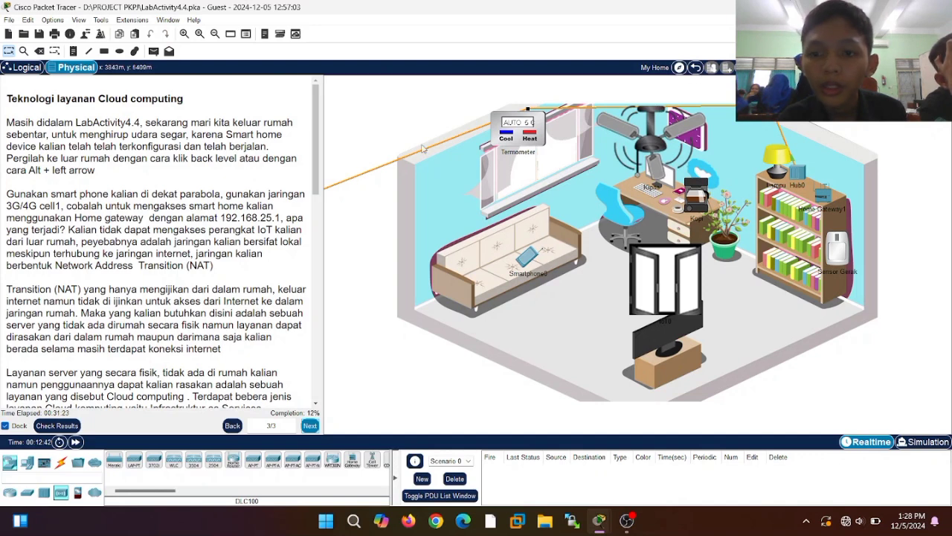
click(696, 68)
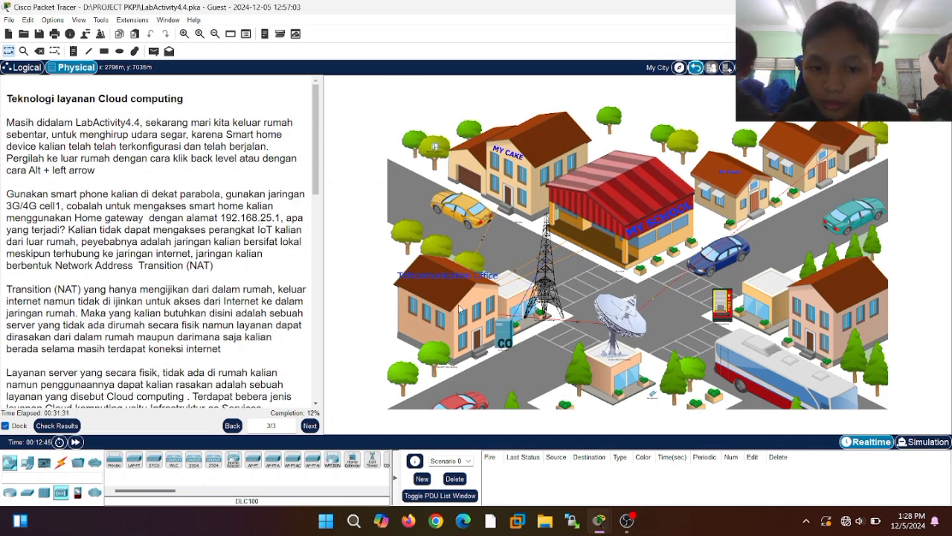
click(648, 397)
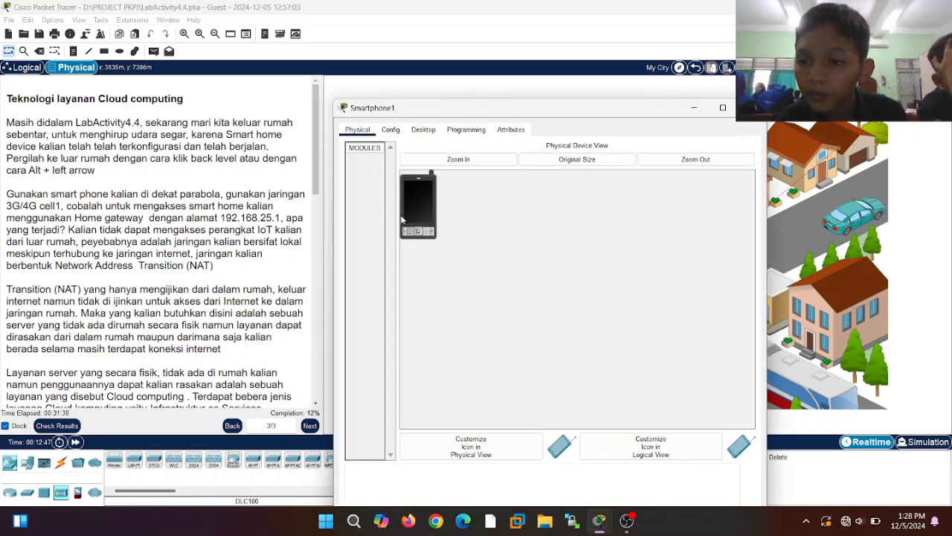
click(390, 130)
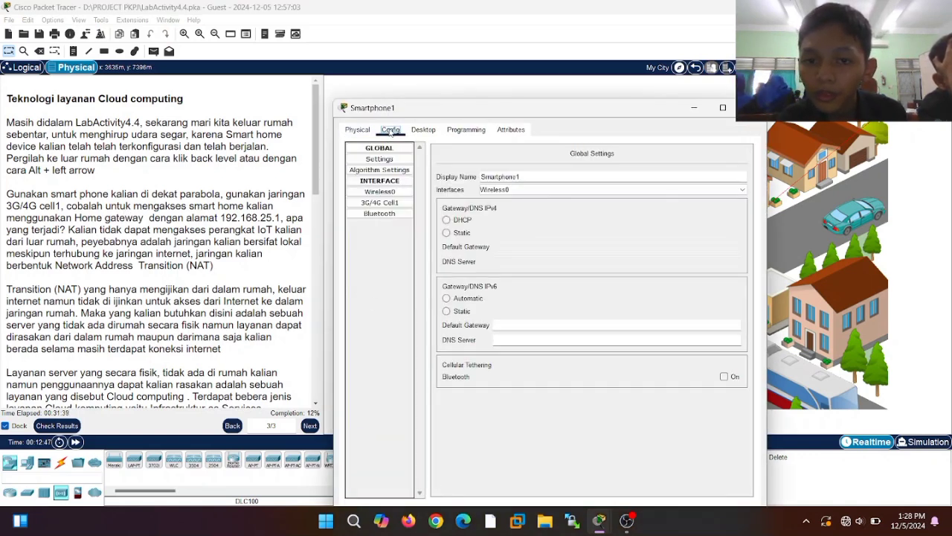
click(381, 204)
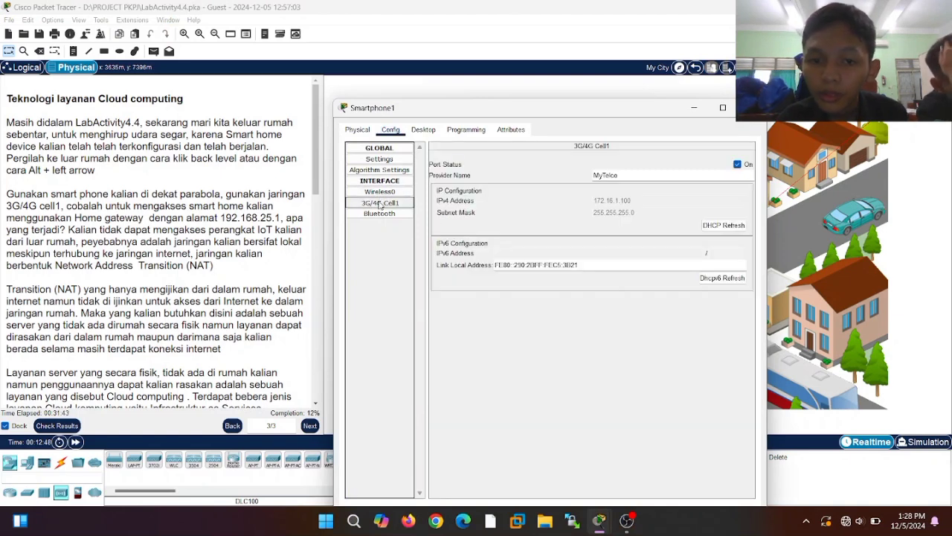
scroll(108, 169, down, 2)
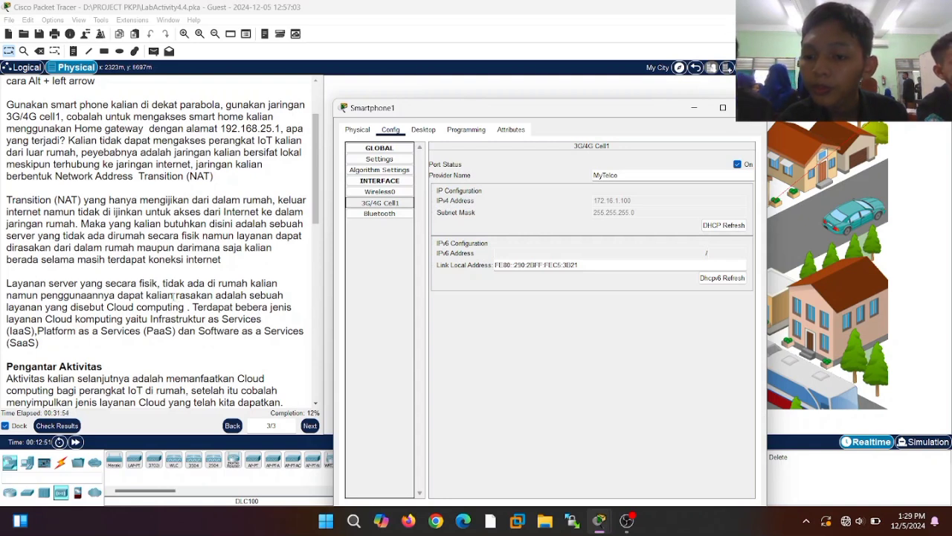
click(314, 233)
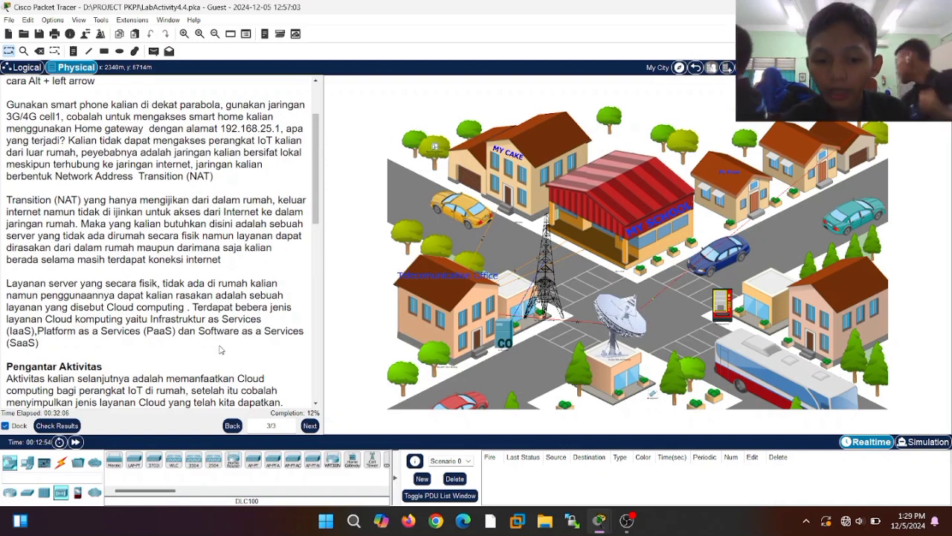
- Read through the cloud computing instructions, then enter the My Home house from the city map
scroll(285, 281, down, 10)
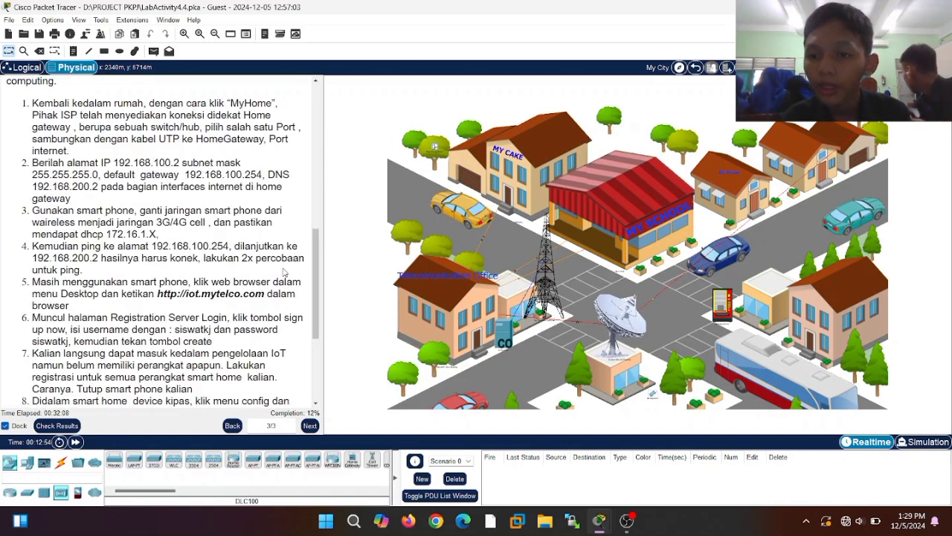
scroll(171, 215, down, 3)
scroll(172, 215, up, 3)
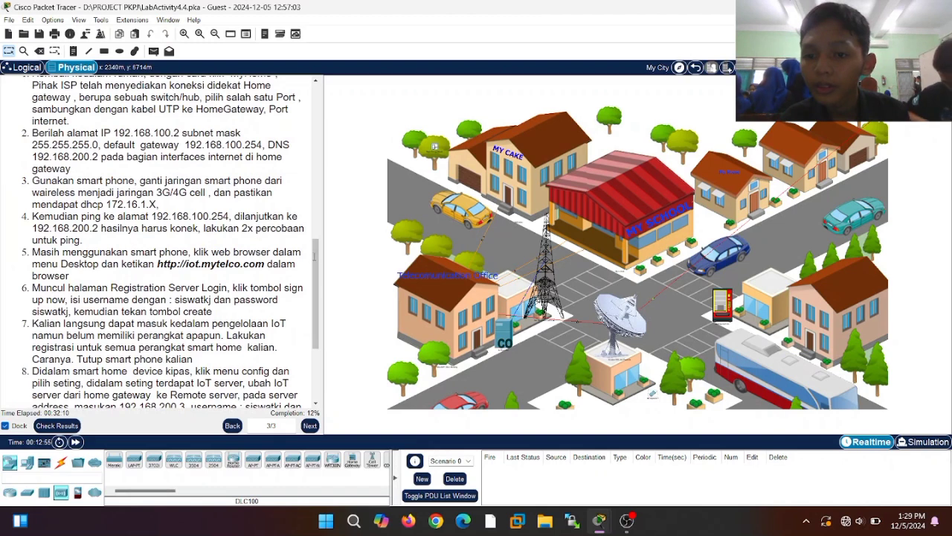
drag(316, 250, 314, 114)
scroll(283, 223, down, 5)
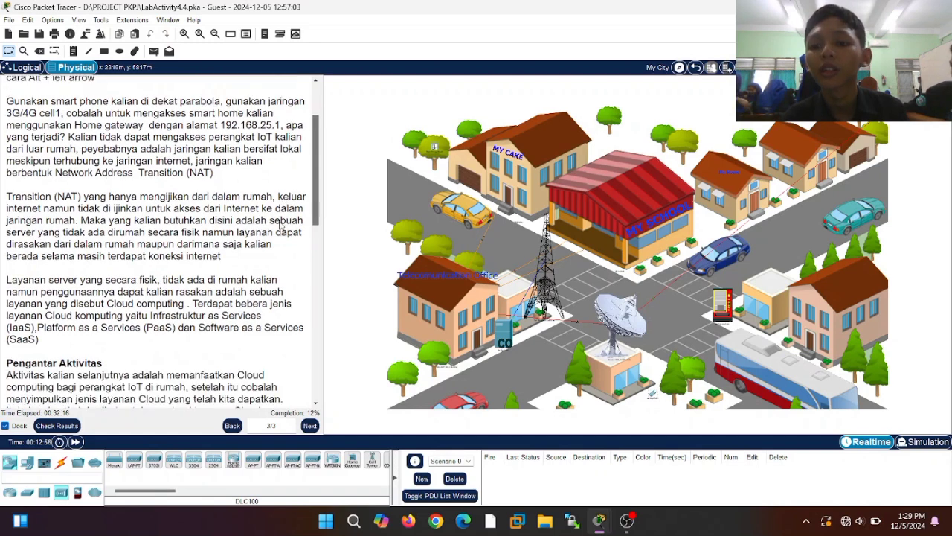
scroll(272, 292, down, 6)
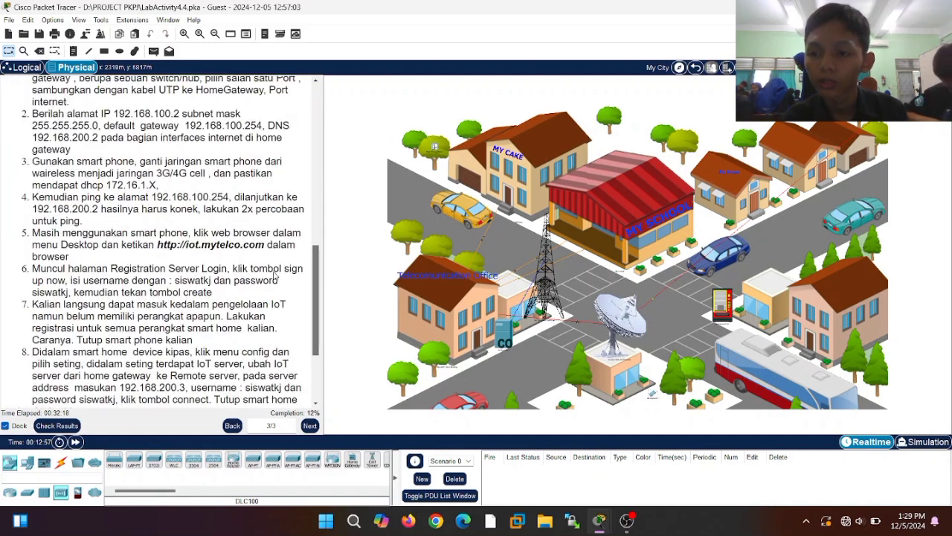
click(319, 157)
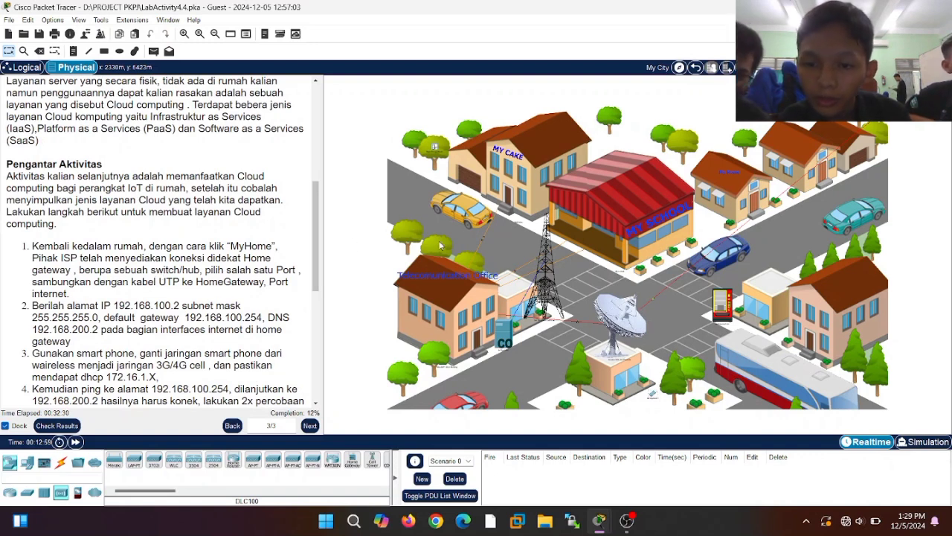
click(731, 183)
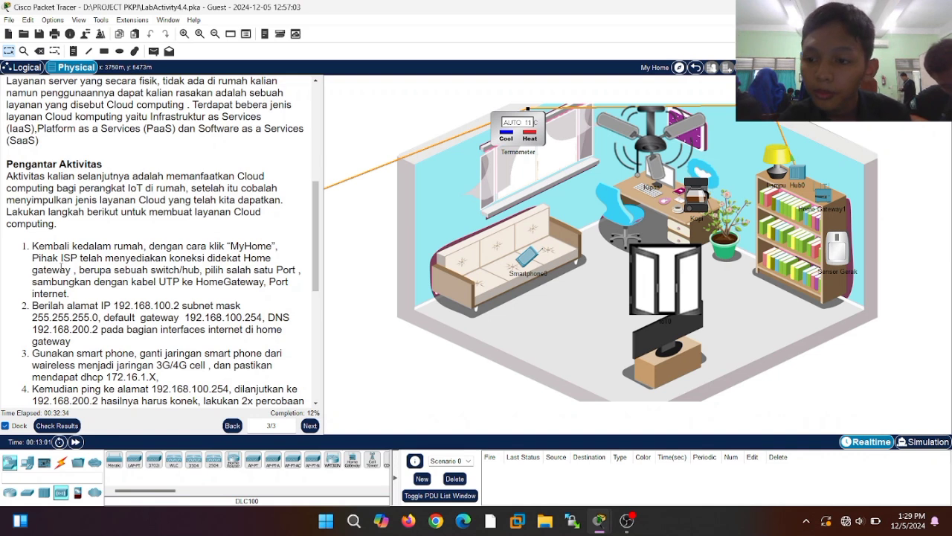
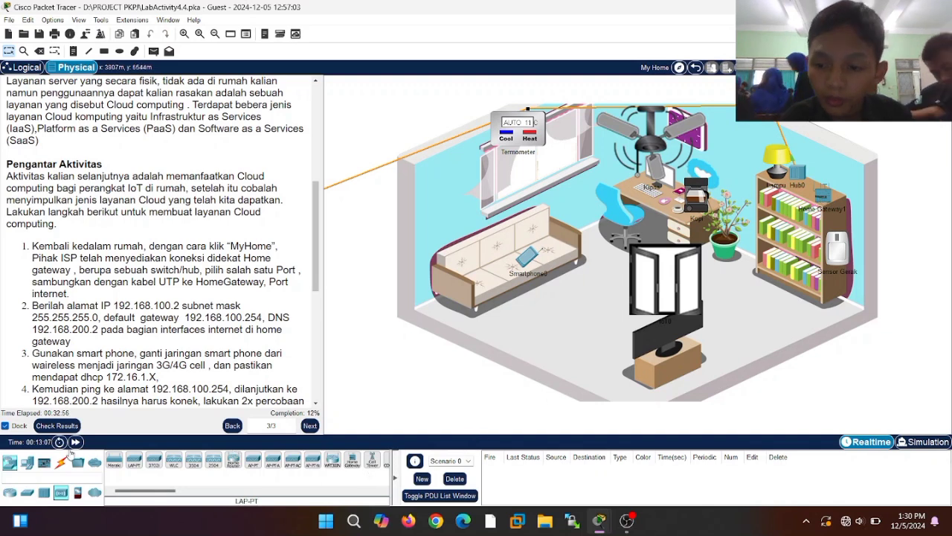
- Cable Home Gateway1 to Hub0 using an automatic connection type, then open Home Gateway1's settings
click(61, 462)
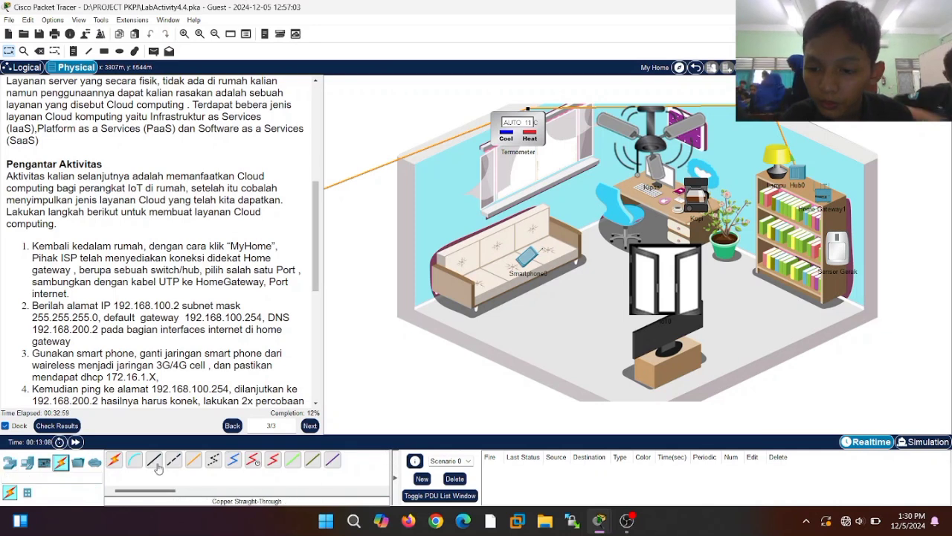
click(113, 458)
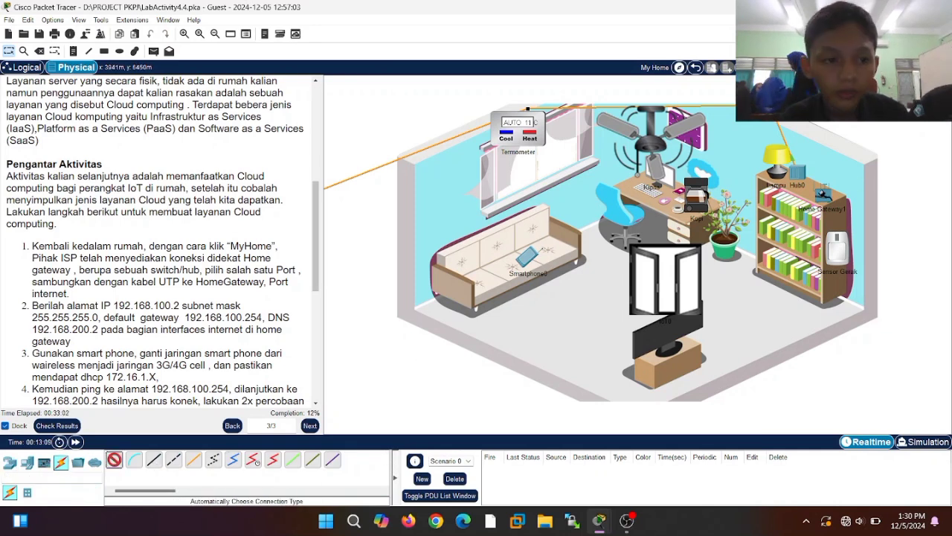
click(815, 186)
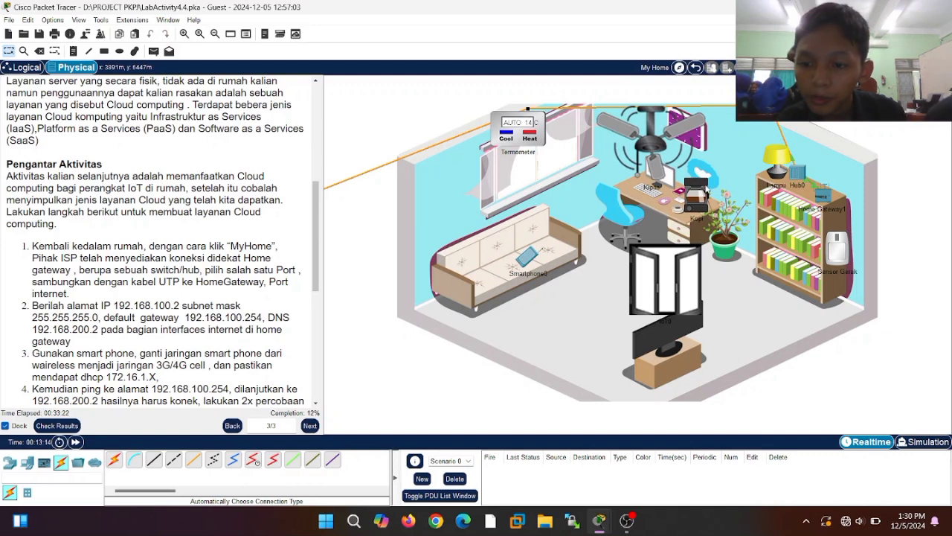
click(821, 197)
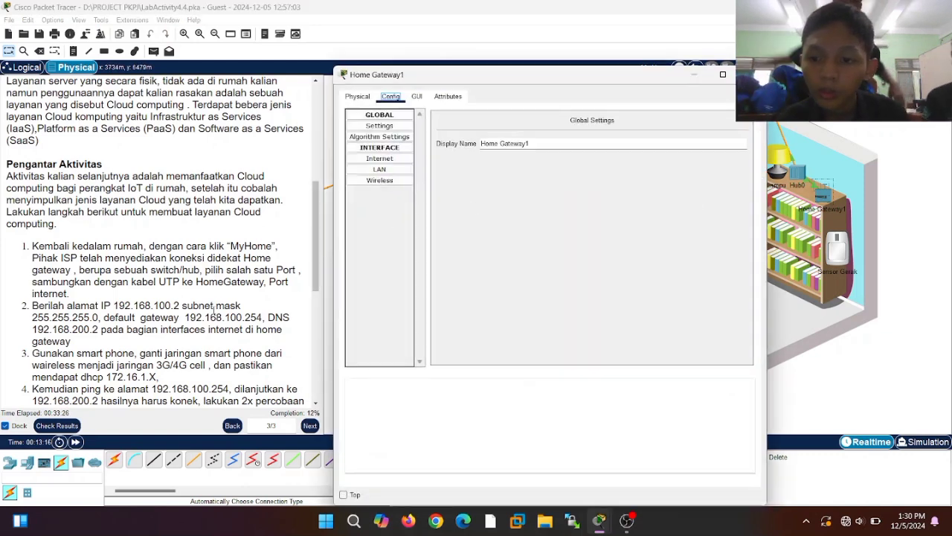
- Reopen Home Gateway1's configuration and display its Internet interface settings
click(398, 148)
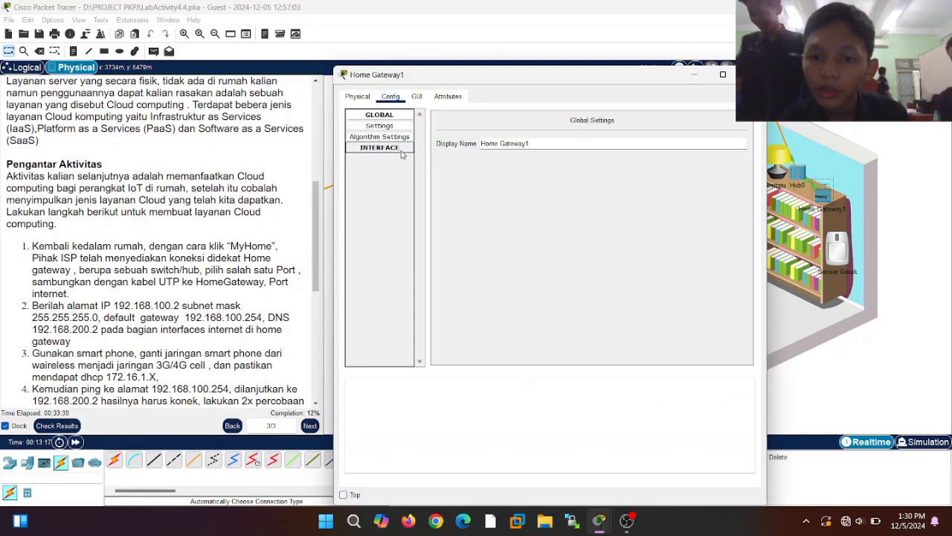
click(403, 148)
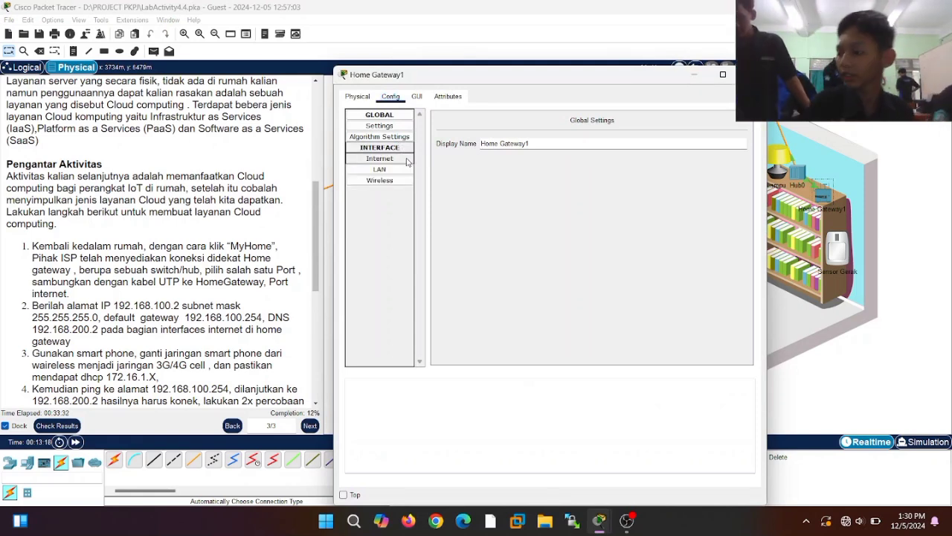
click(750, 74)
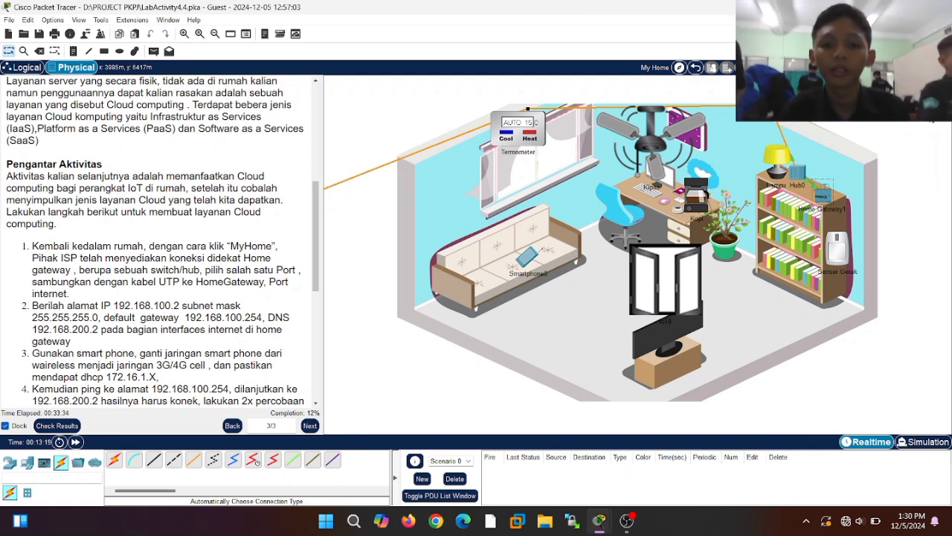
click(823, 201)
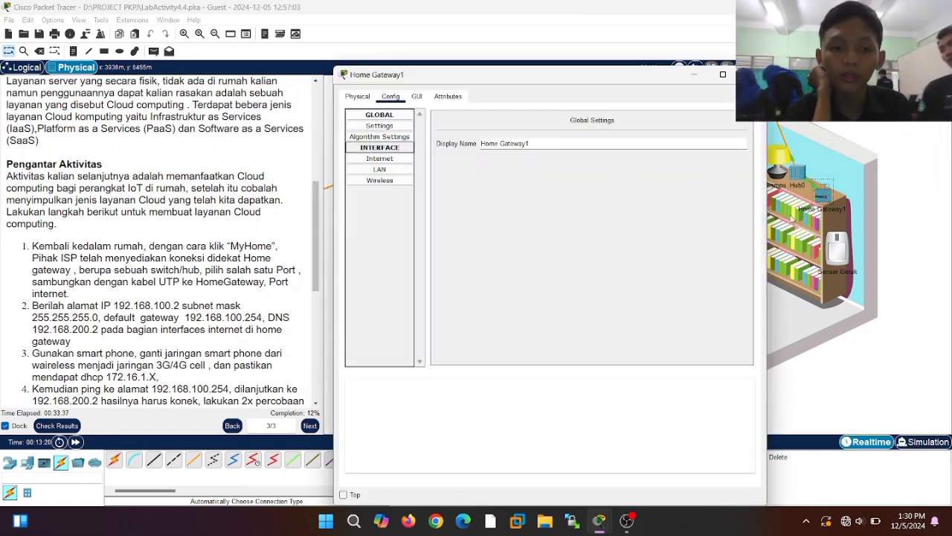
click(393, 163)
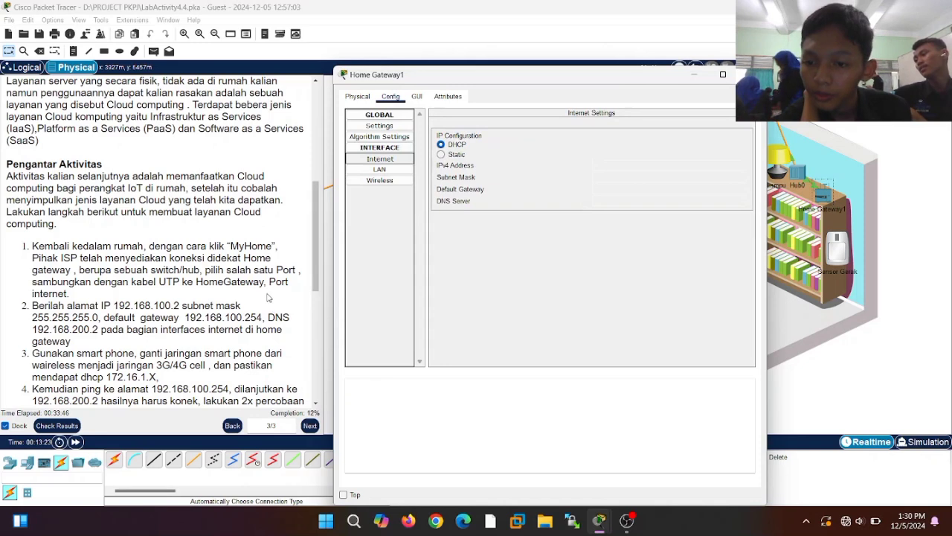
- Switch Home Gateway1's Internet port to Static: 192.168.100.2, 255.255.255.0, gateway 192.168.100.254, DNS 192.168.200.2
click(441, 155)
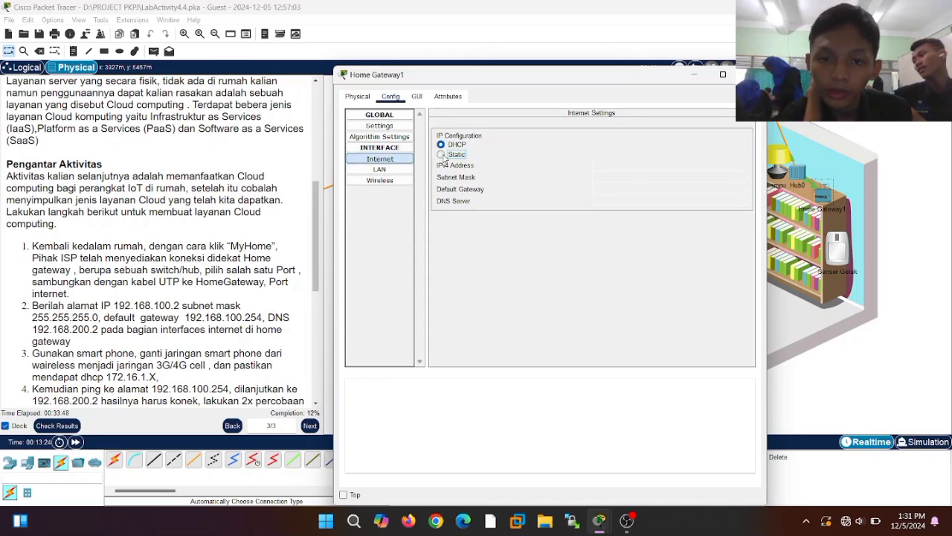
click(623, 165)
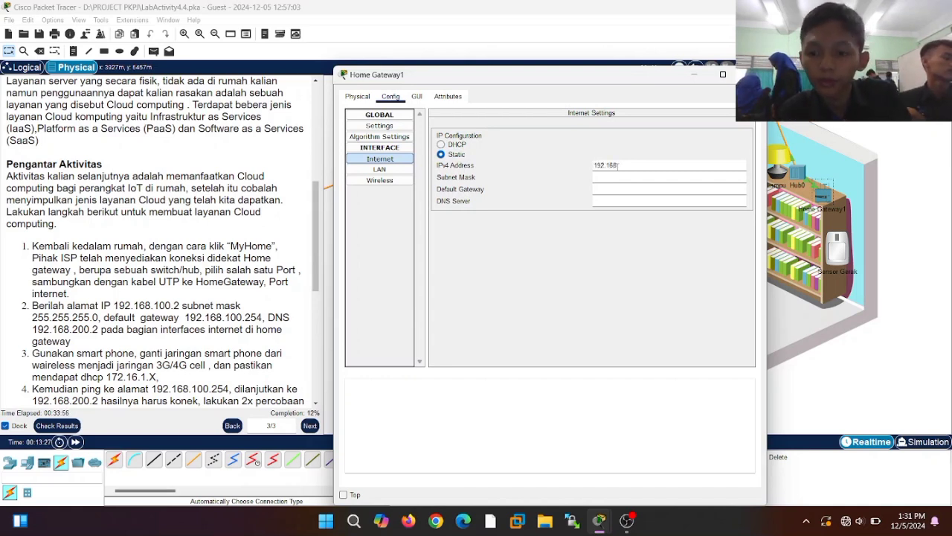
text(192.168.100.2)
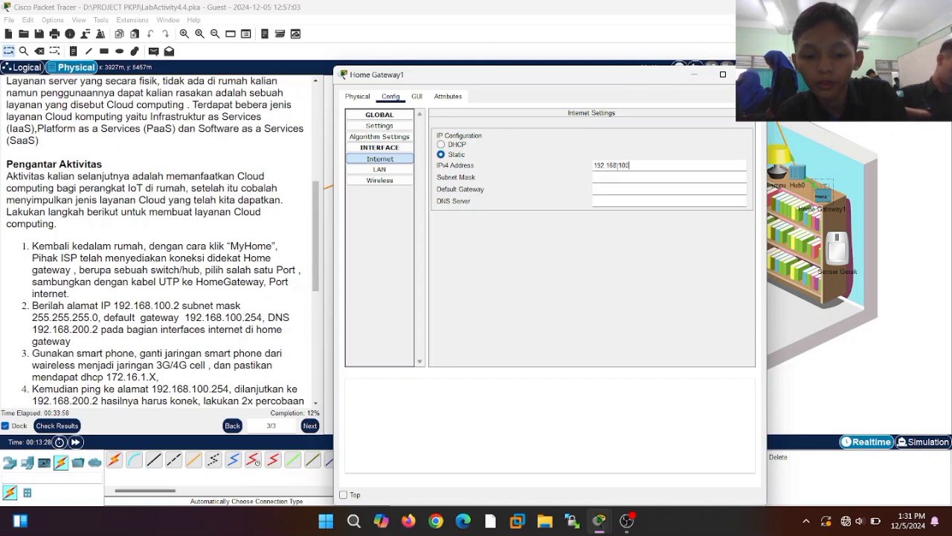
click(618, 180)
click(617, 189)
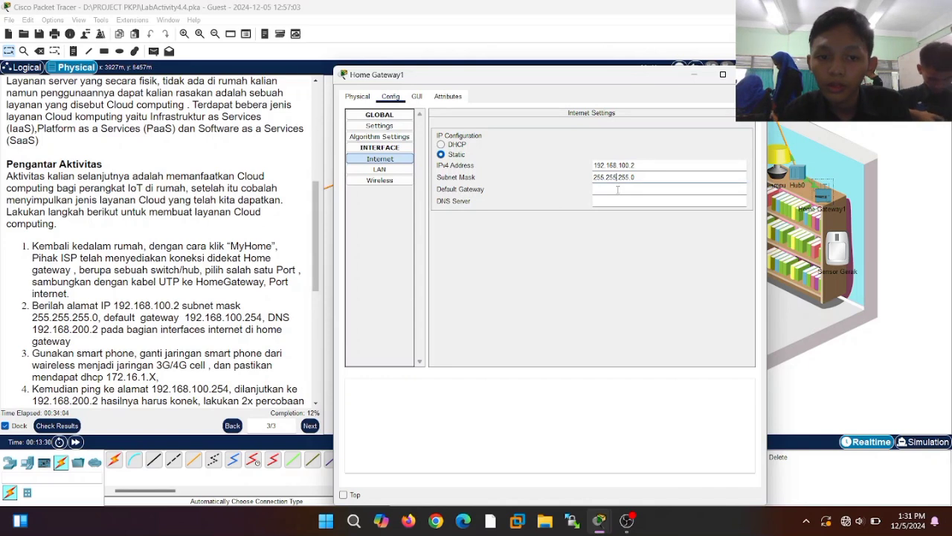
text(192.168)
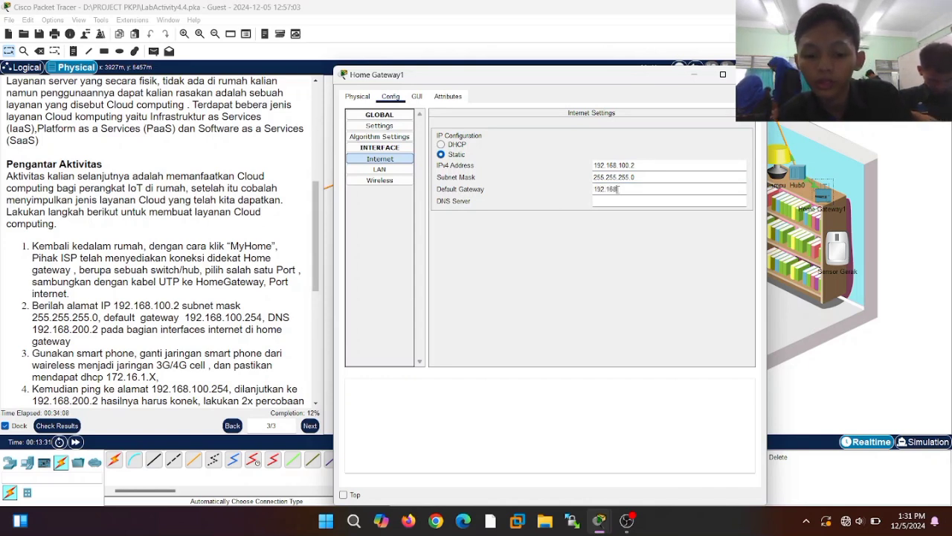
text(.100.25)
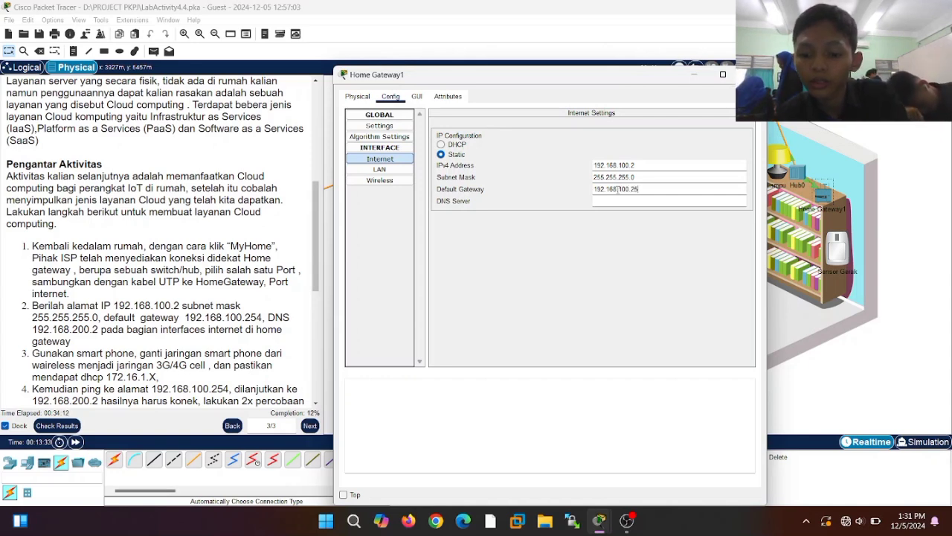
text(4)
click(620, 202)
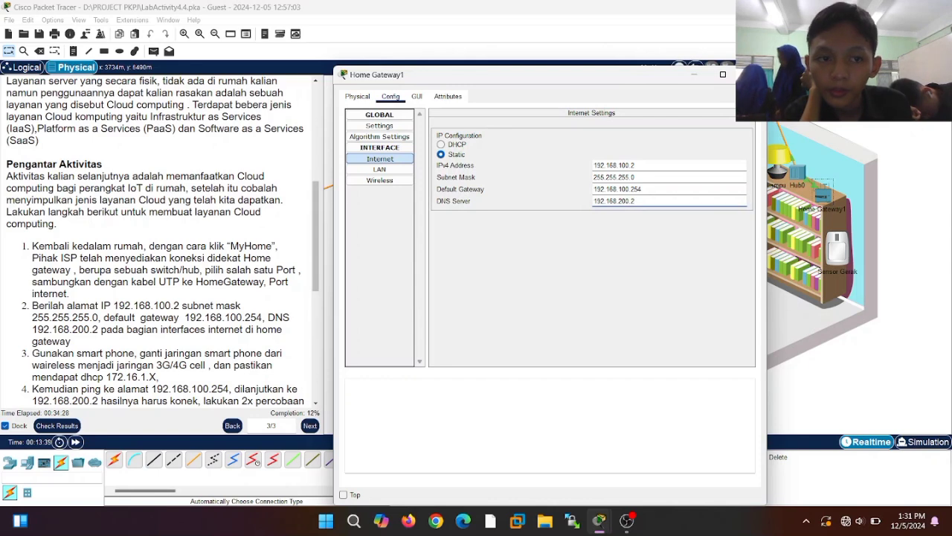
click(723, 74)
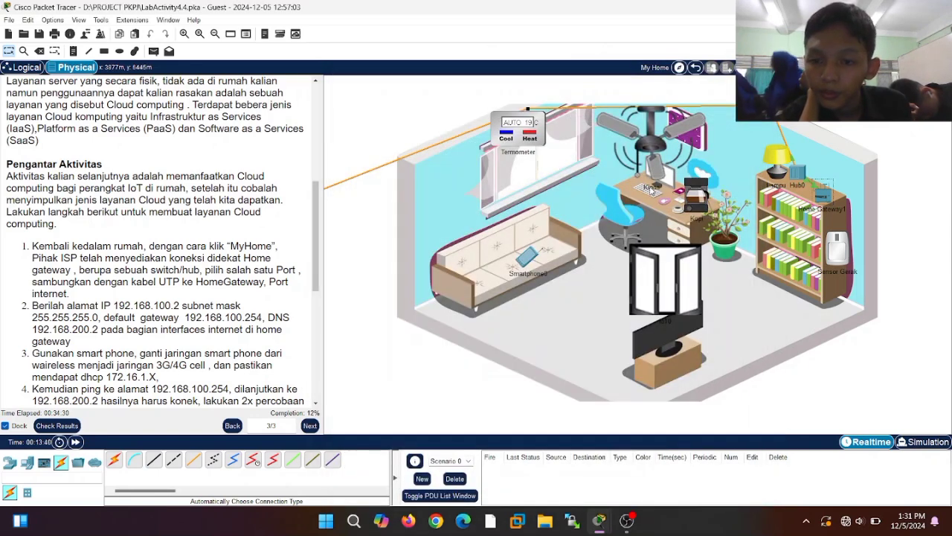
- In Smartphone0's settings, pick 3G/4G Cell1 as the gateway interface with IPv4 left on DHCP
click(529, 264)
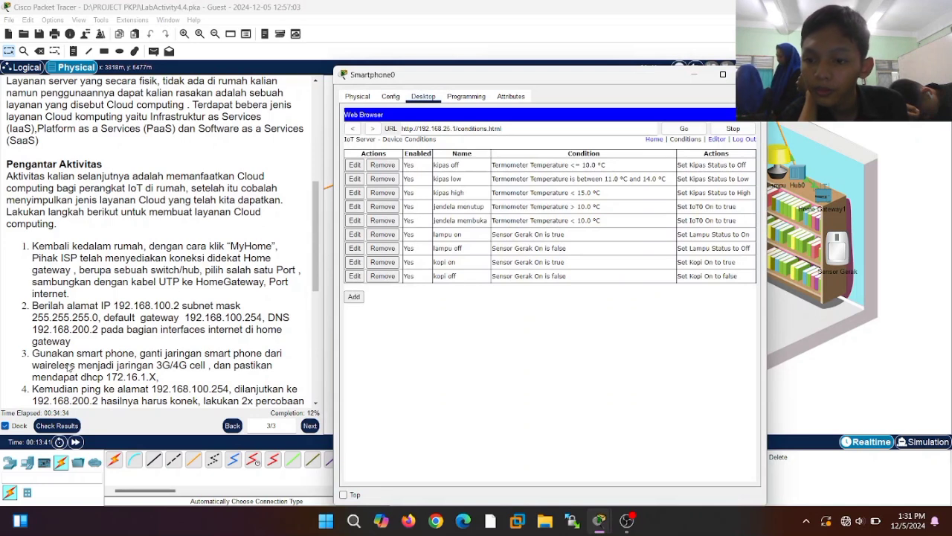
click(400, 98)
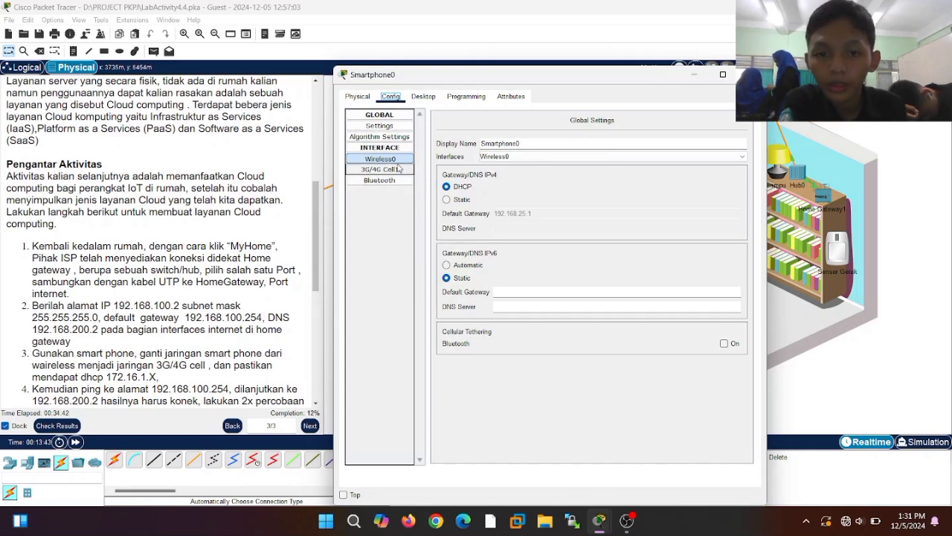
click(541, 157)
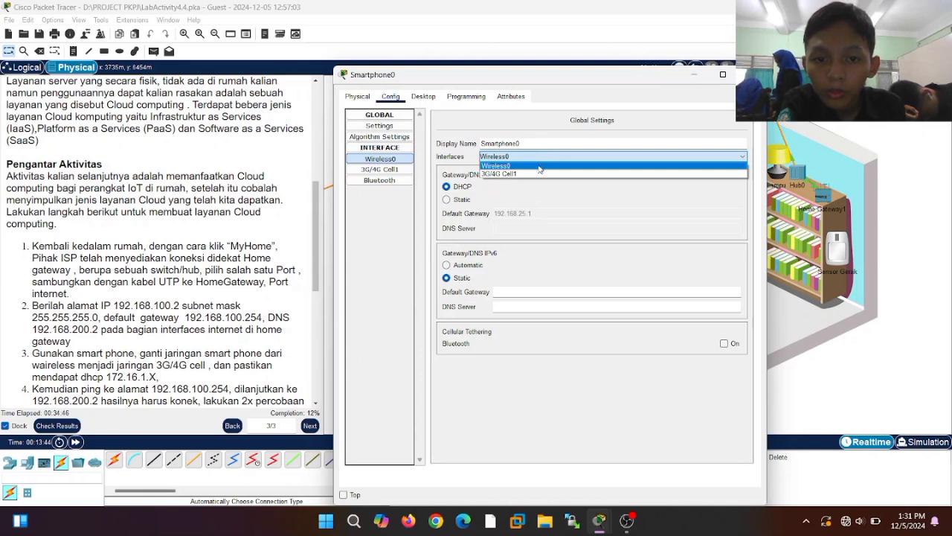
click(539, 174)
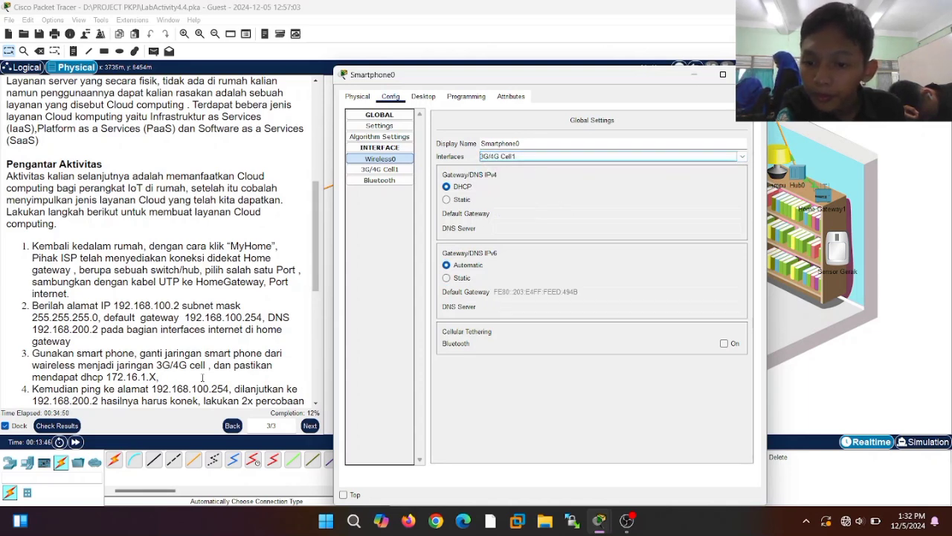
click(452, 200)
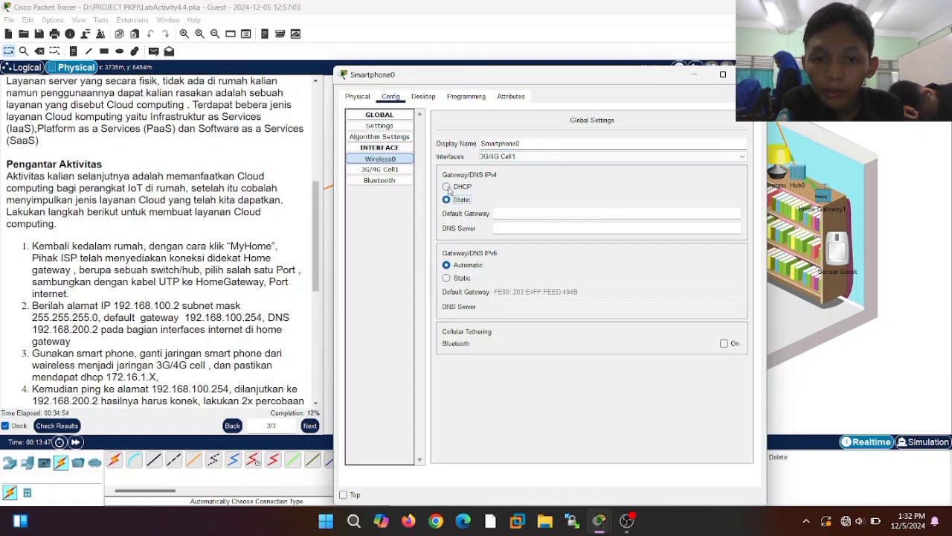
click(447, 187)
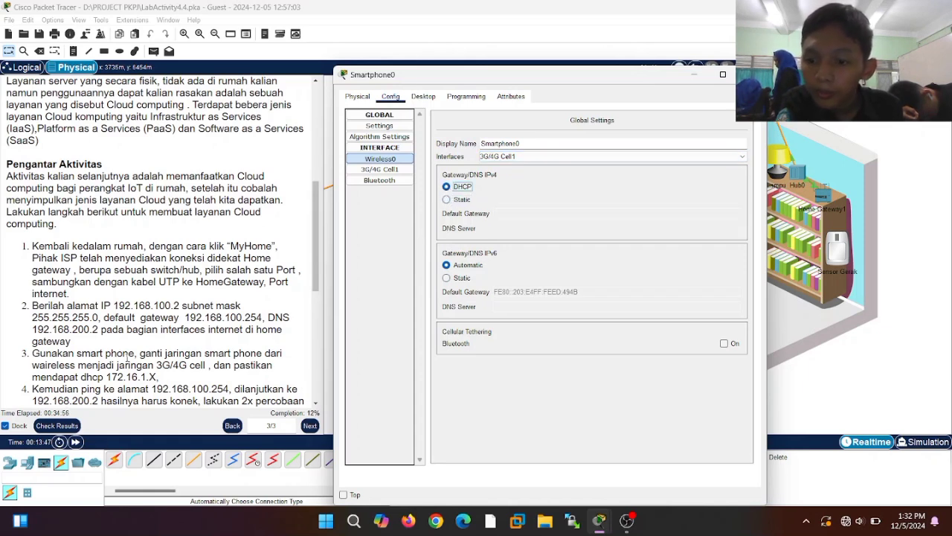
scroll(126, 356, down, 3)
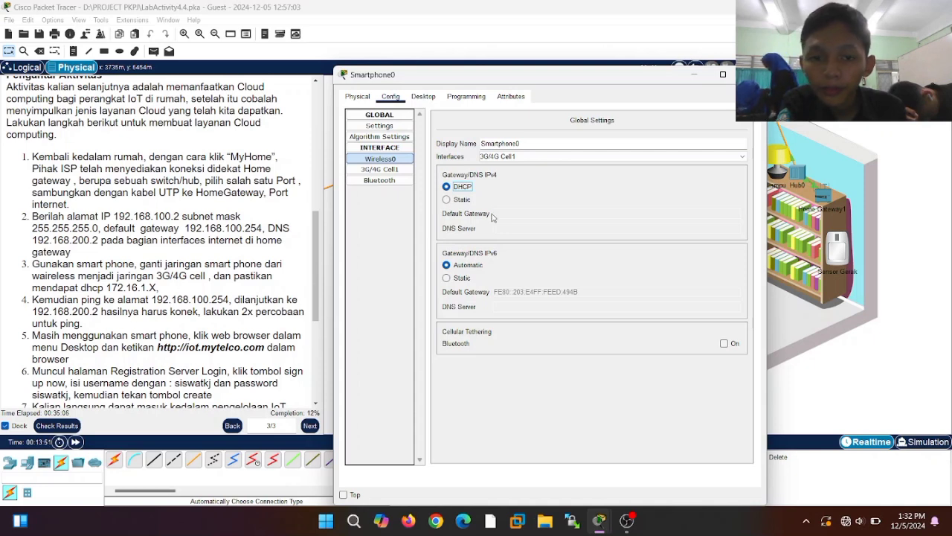
- Turn on the 3G/4G Cell1 port and refresh DHCP to obtain 172.16.1.101
click(379, 171)
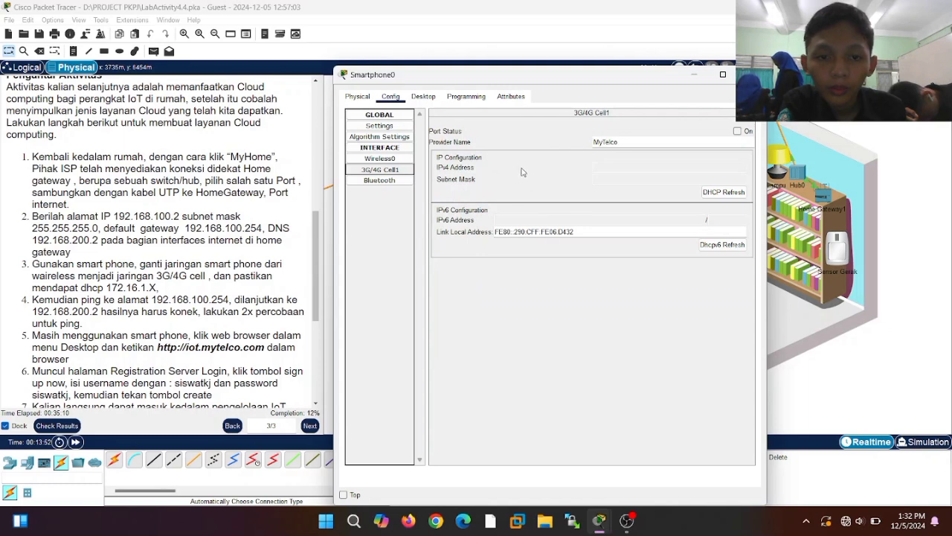
click(720, 195)
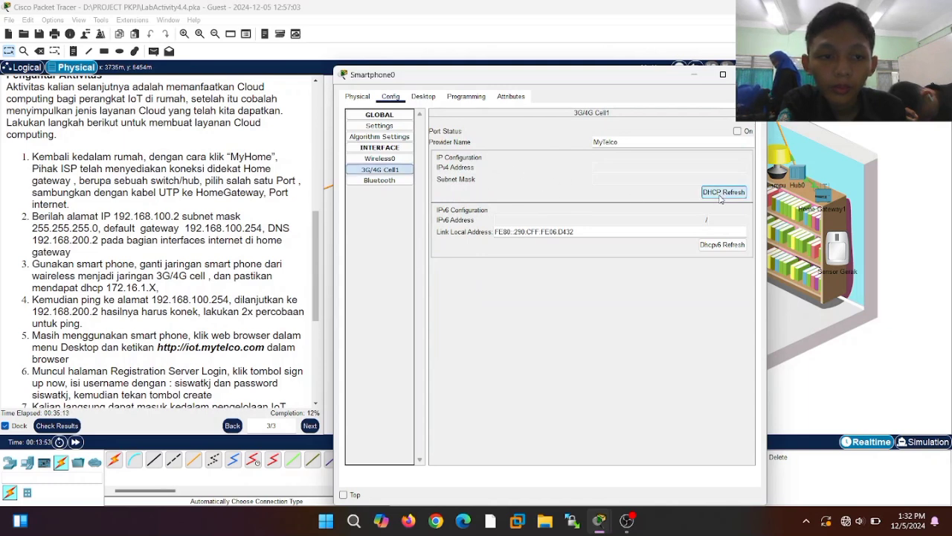
click(737, 131)
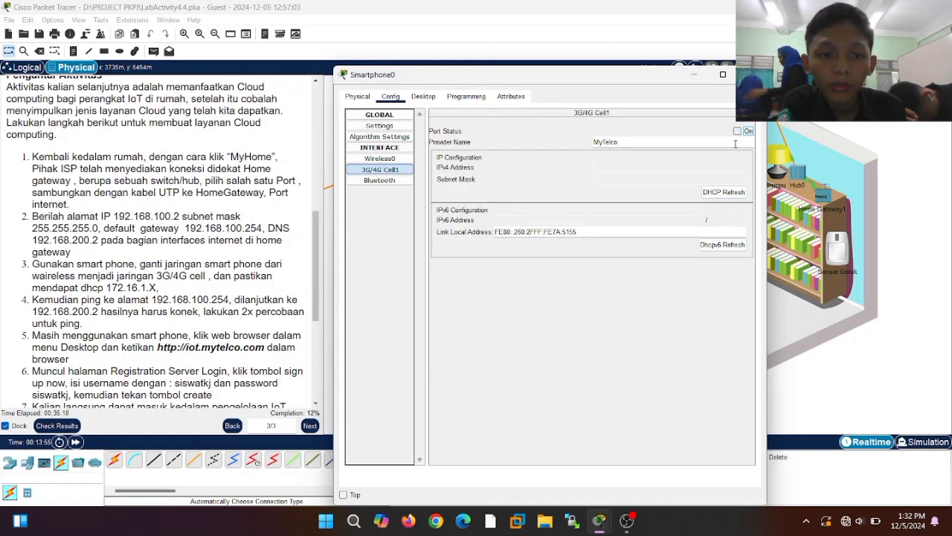
click(736, 131)
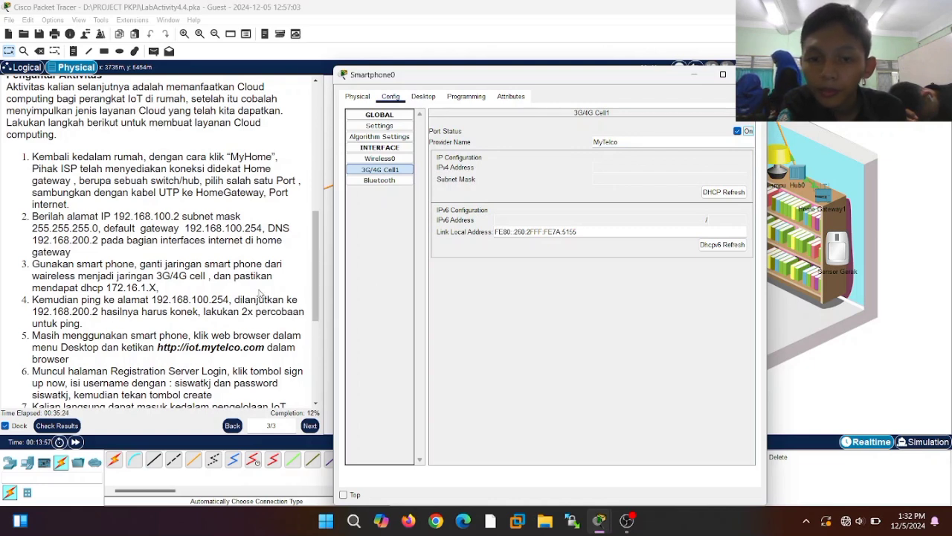
click(735, 193)
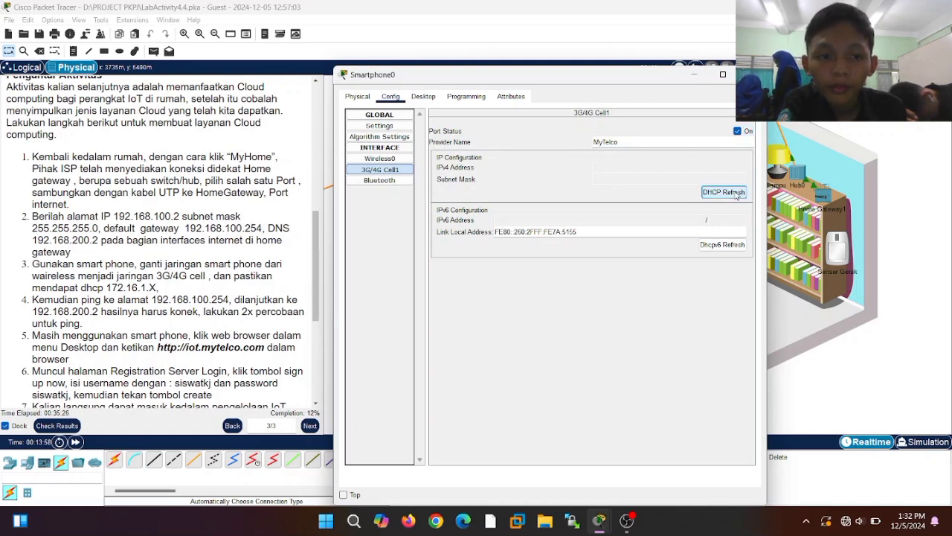
- Recheck the 3G/4G Cell1 settings, then go to the Desktop and close the web browser
click(402, 160)
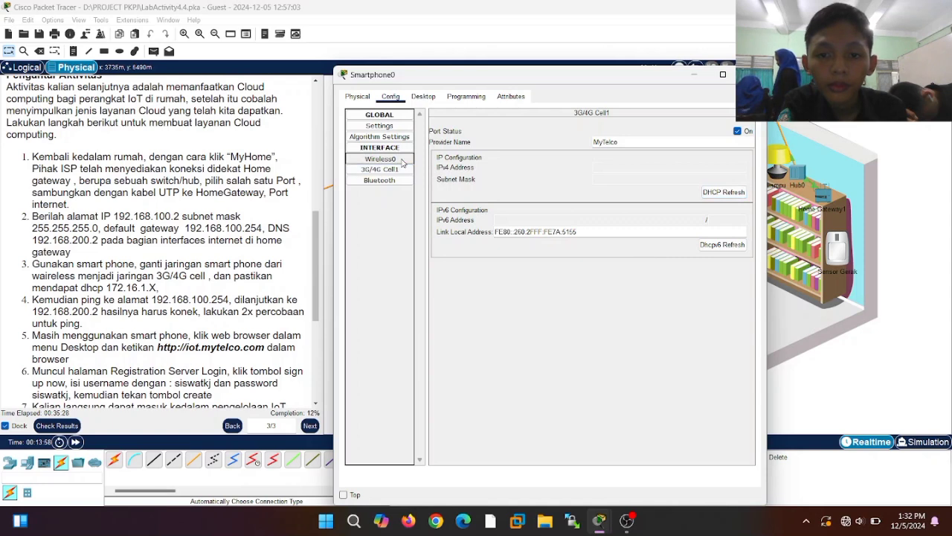
click(400, 148)
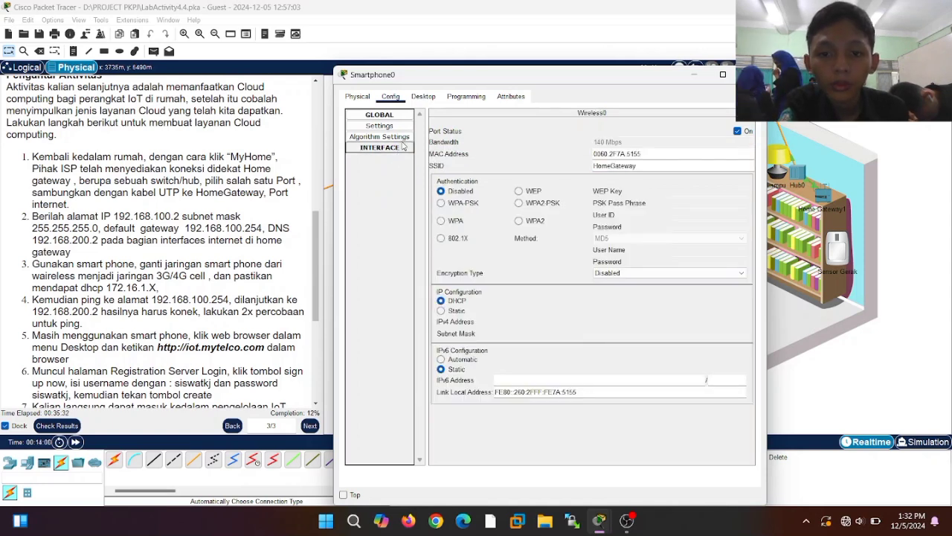
click(402, 147)
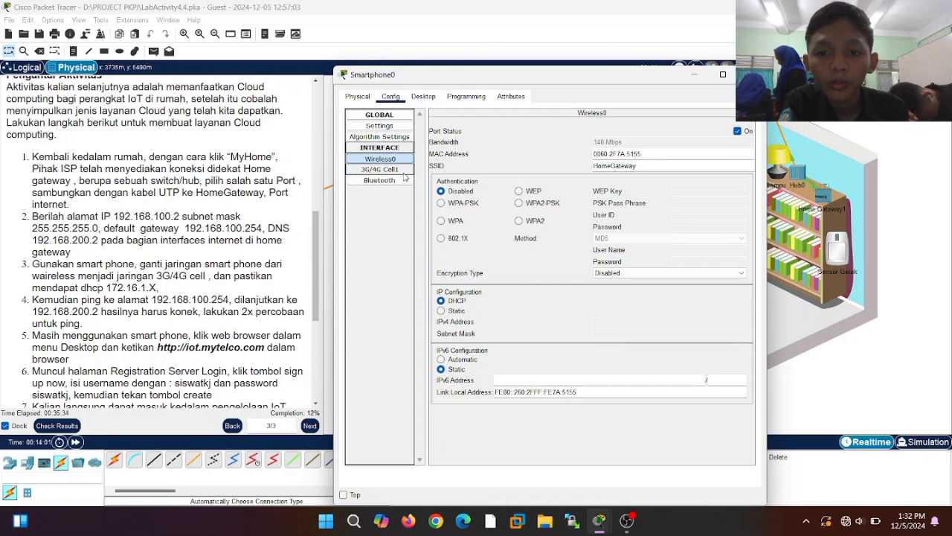
click(407, 169)
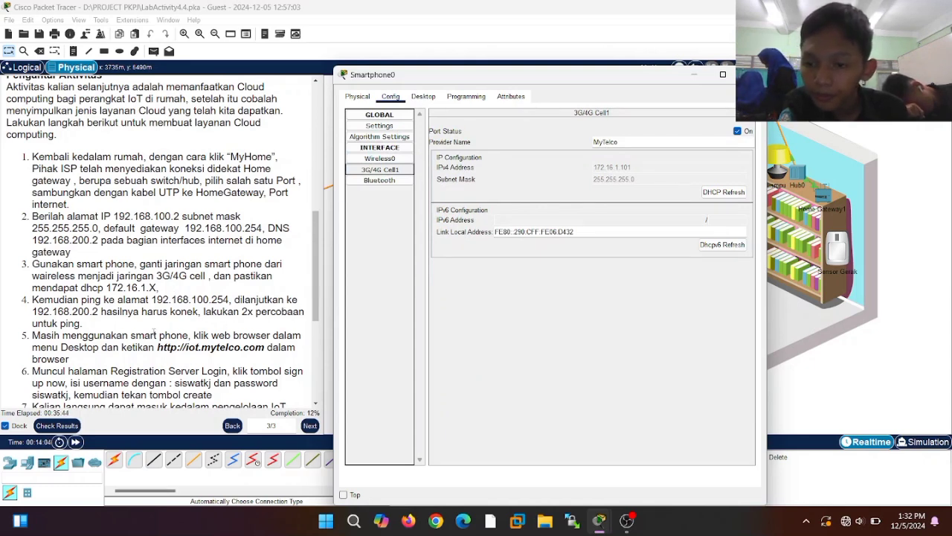
click(433, 97)
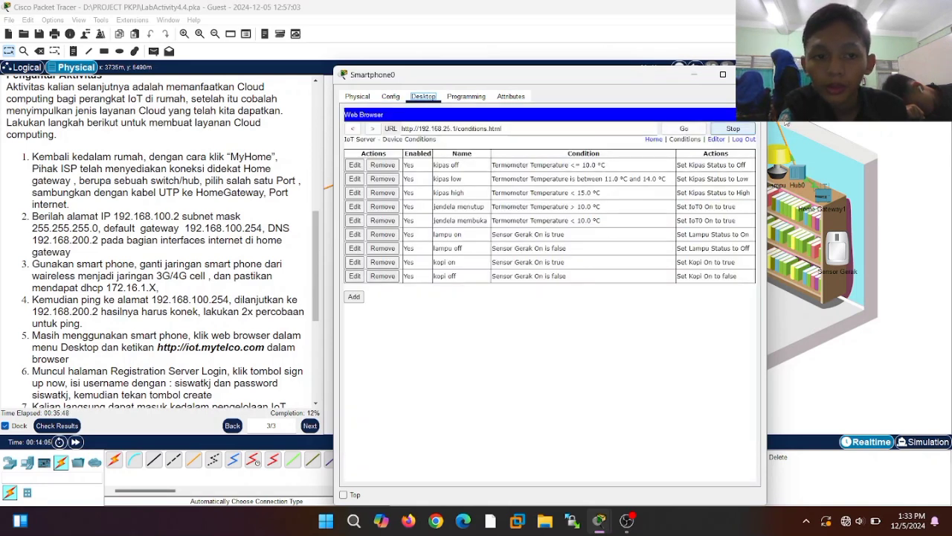
click(727, 121)
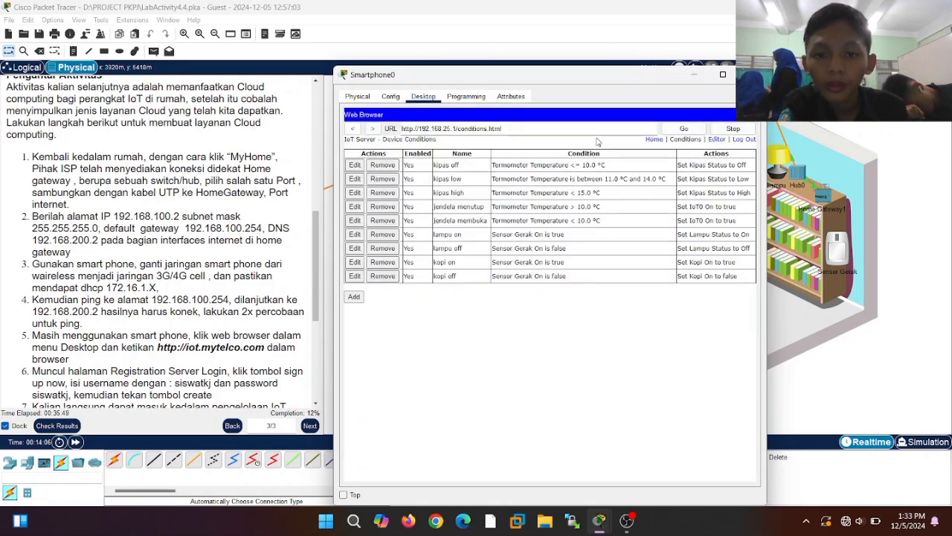
- Ping 192.168.100.254 from the smartphone's command prompt
click(562, 146)
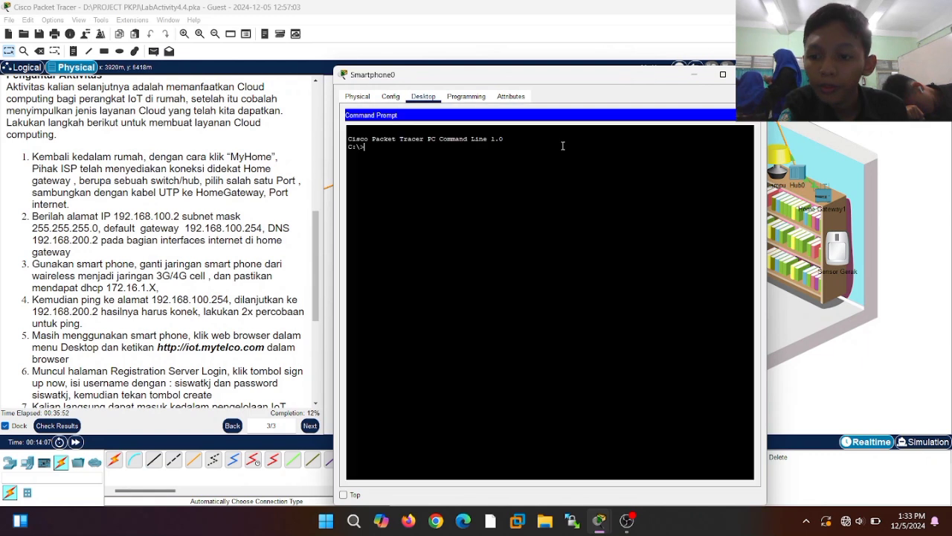
text(ping)
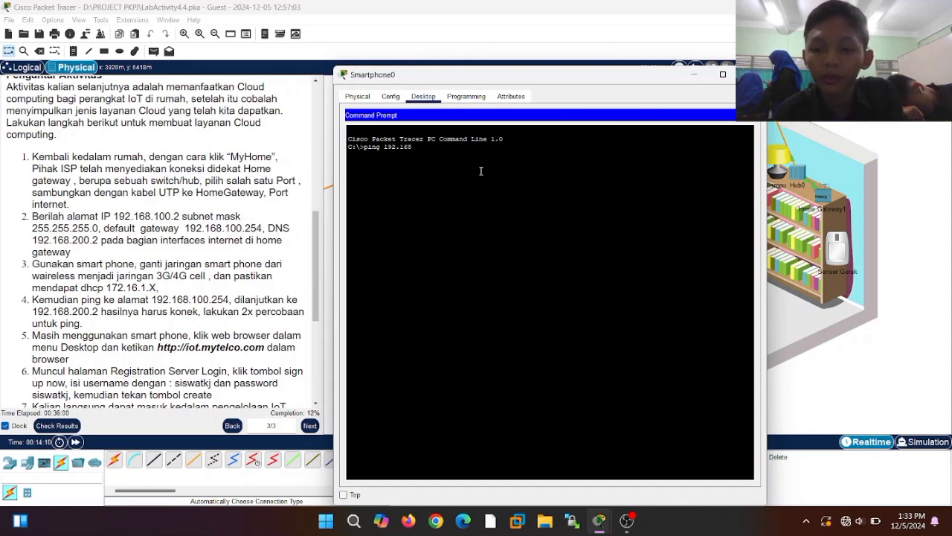
text(192.168.)
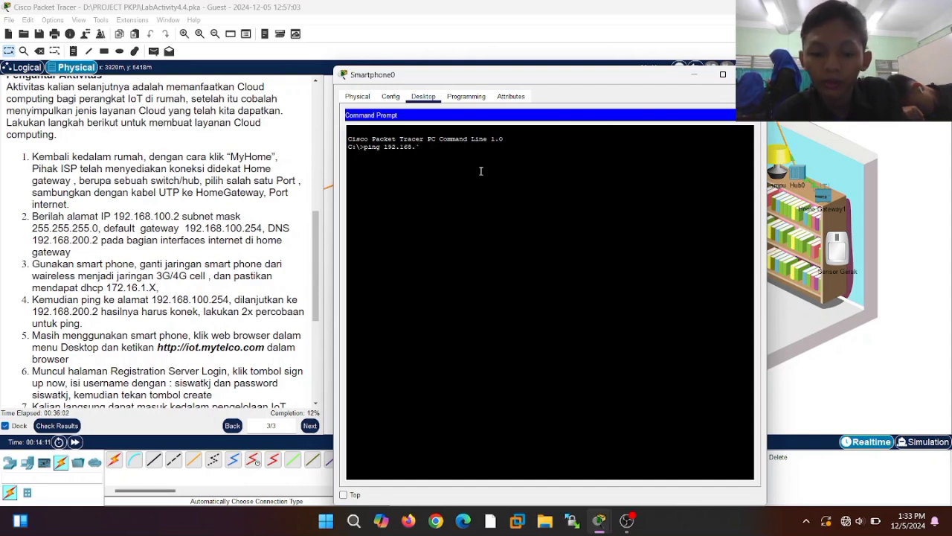
text(100)
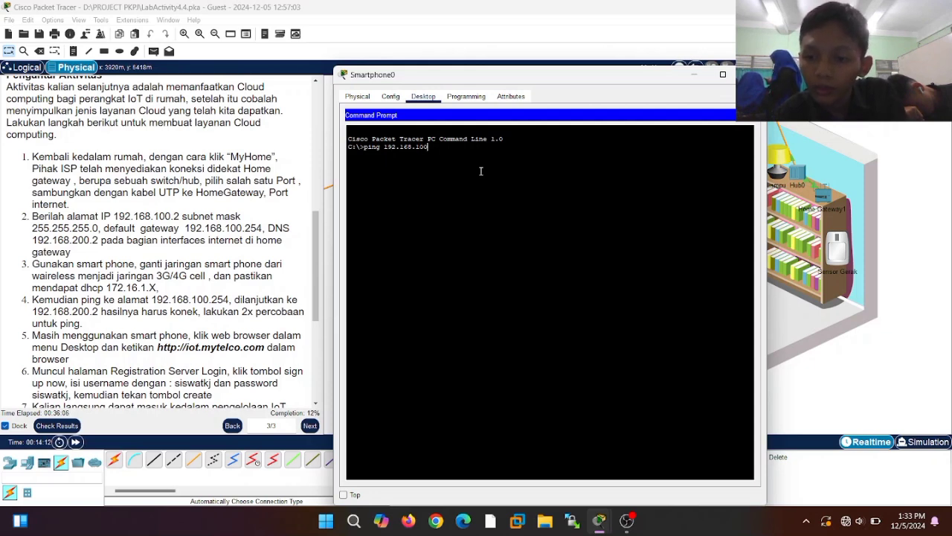
text(.254)
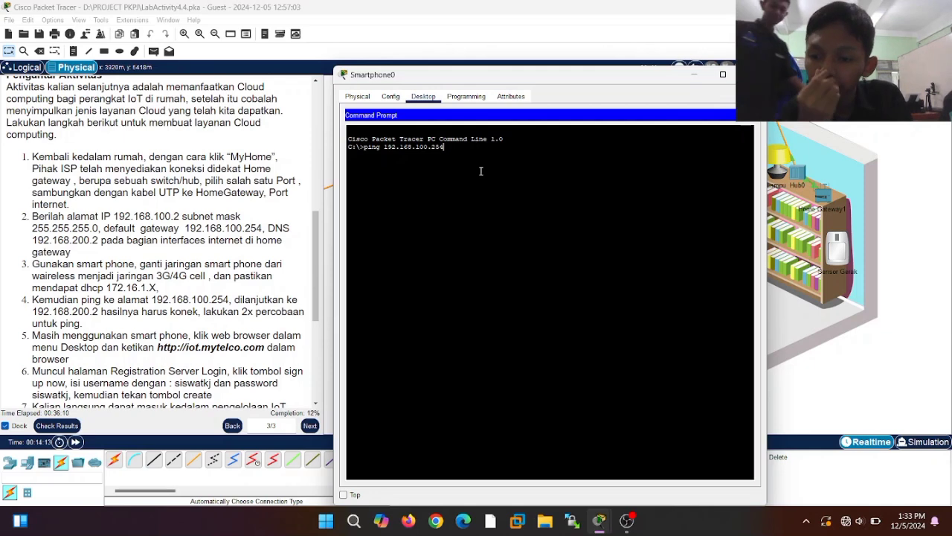
key(Return)
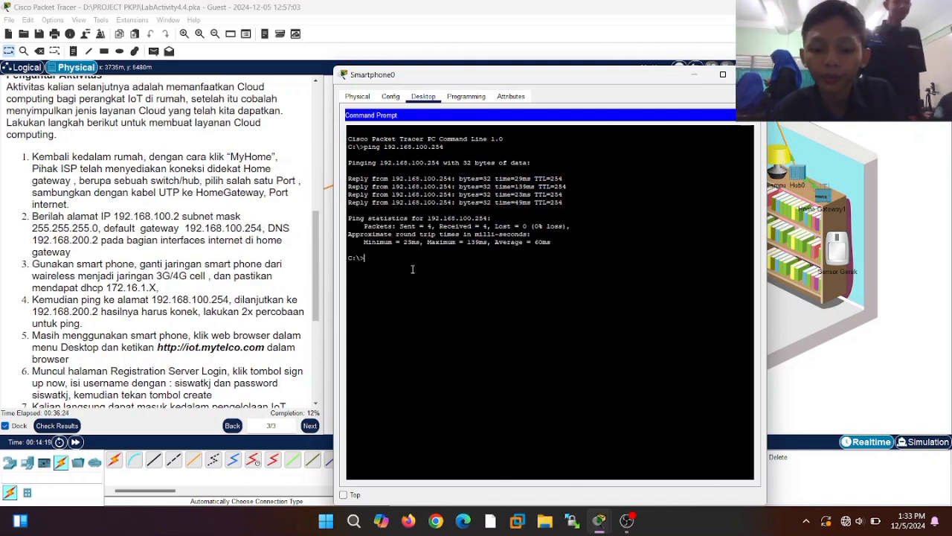
- Repeat the ping to 192.168.100.254 and recall the command once more
key(Up)
key(Return)
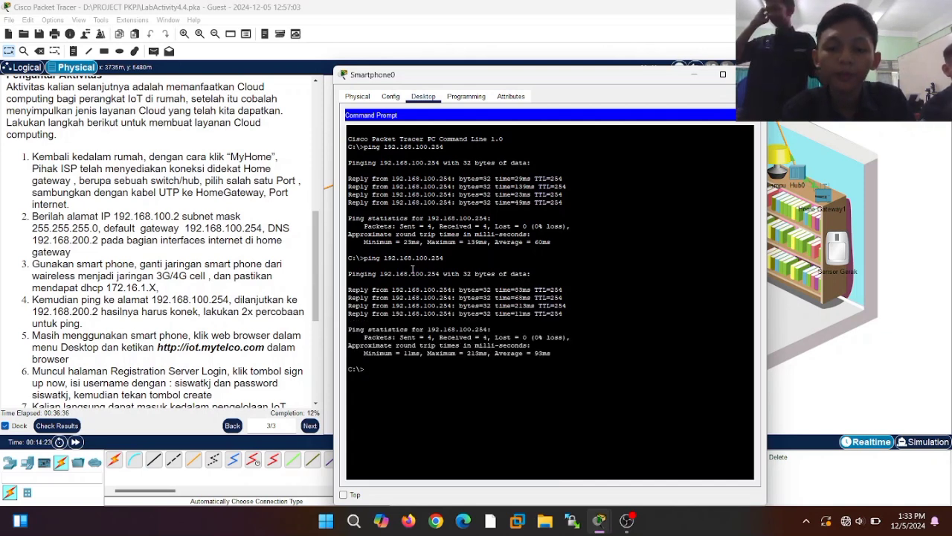
key(Up)
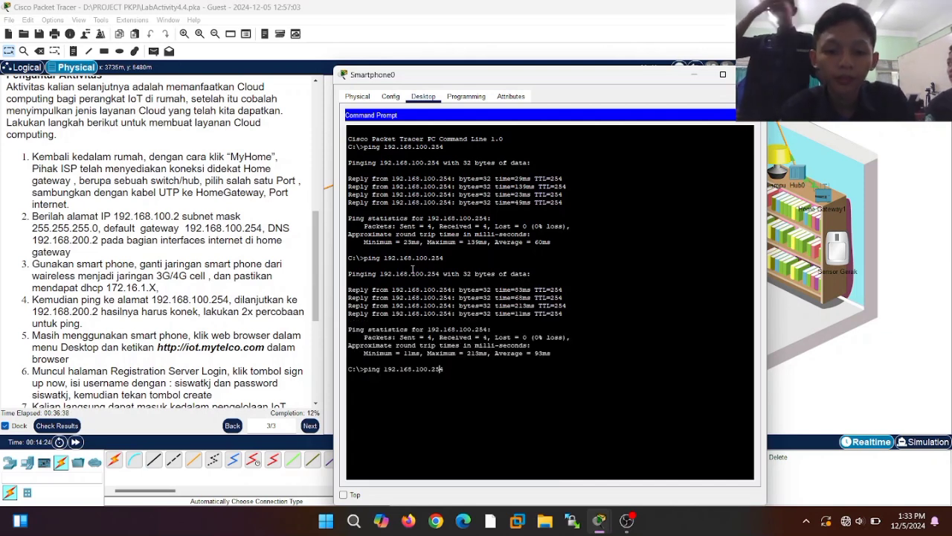
- Edit the recalled ping to target 192.168.200.2, run it, then run it a second time
key(BackSpace)
key(BackSpace)
key(Left)
key(Left)
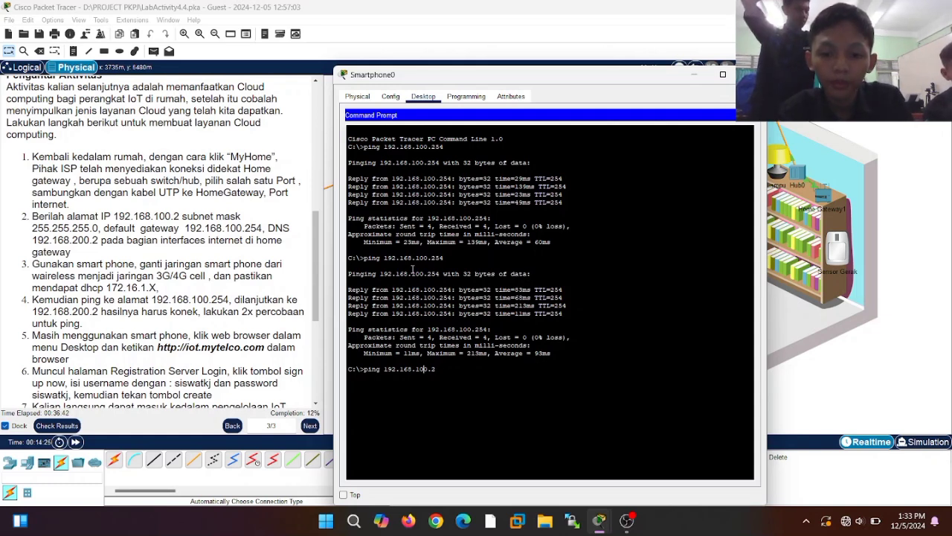
key(BackSpace)
key(BackSpace)
key(BackSpace)
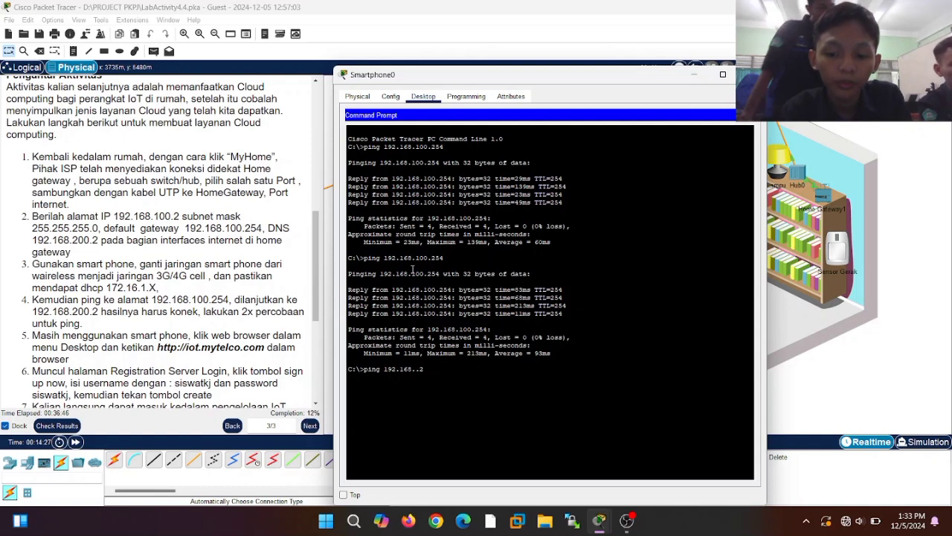
text(2)
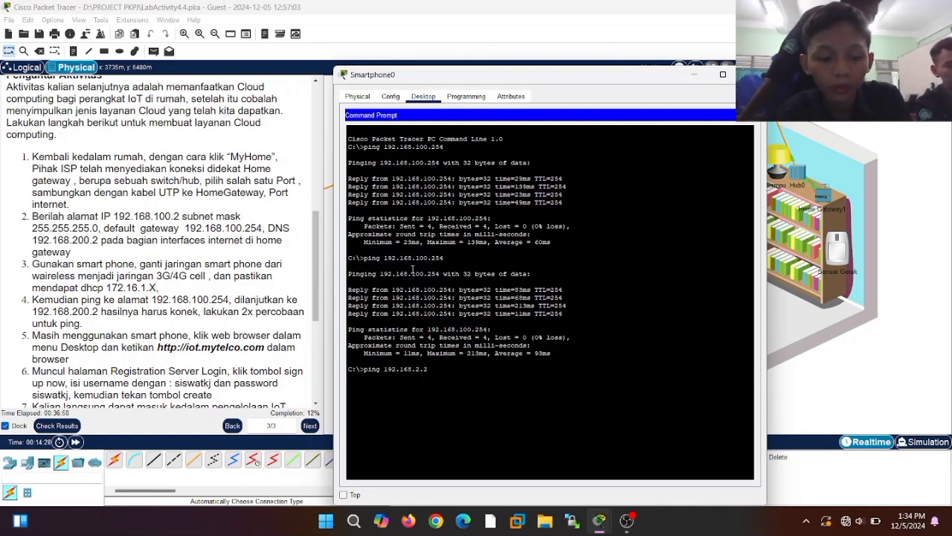
text(00)
key(Return)
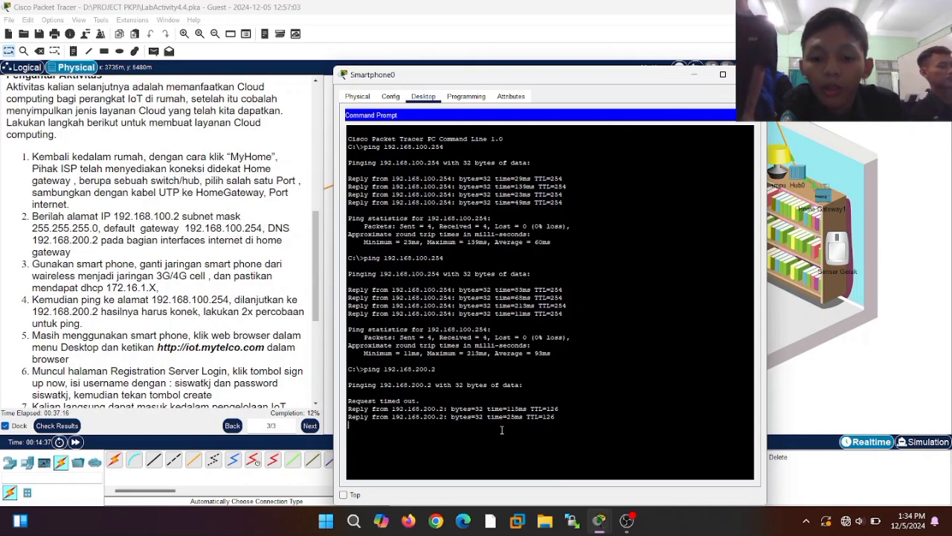
key(Up)
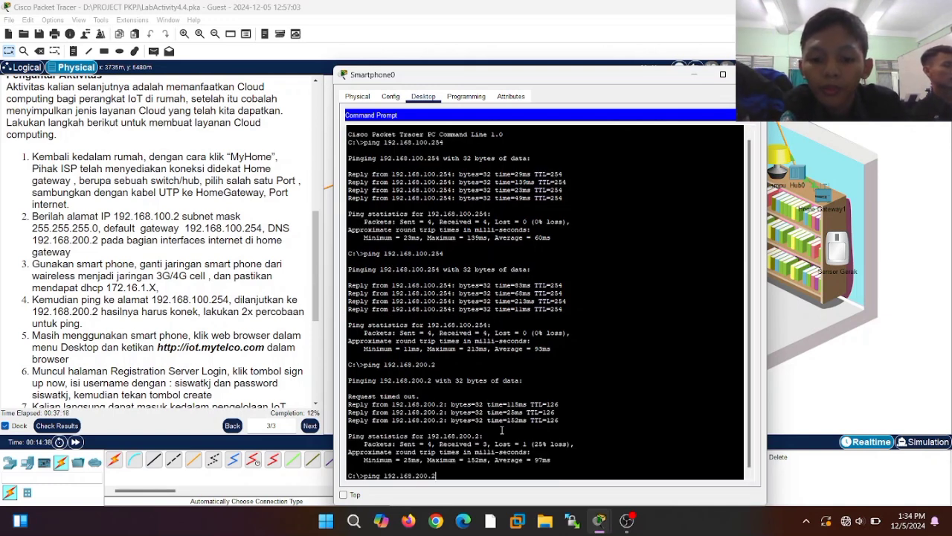
key(Return)
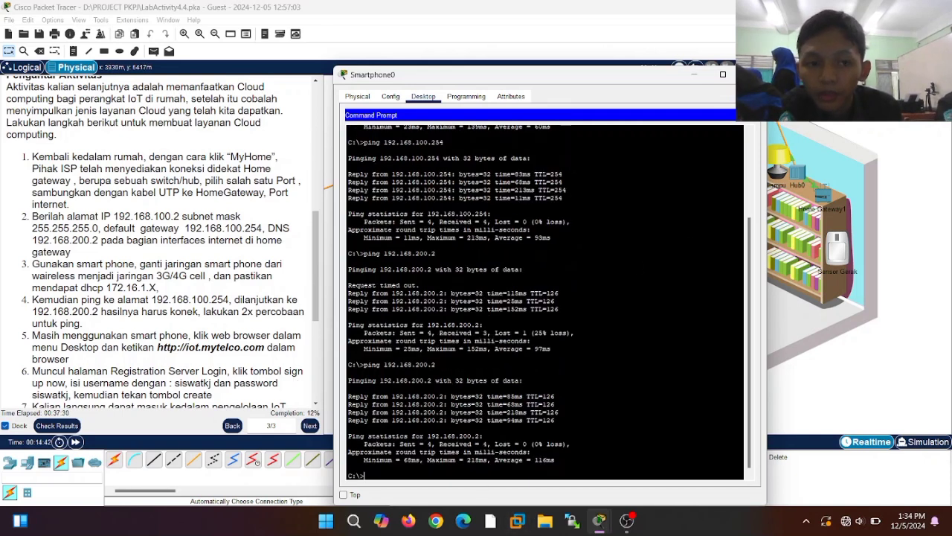
- Close the command prompt and browse to iot.mytelco.com in the smartphone's web browser
click(750, 115)
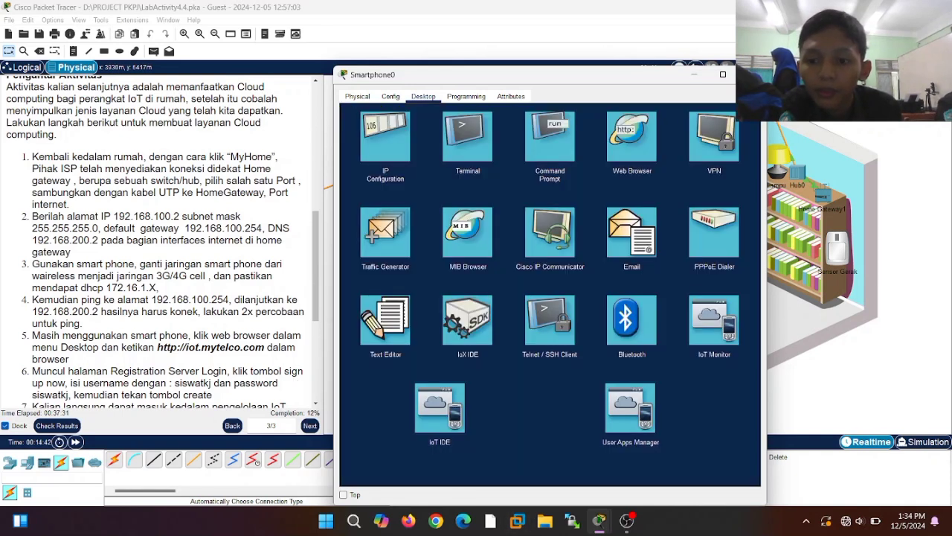
click(632, 142)
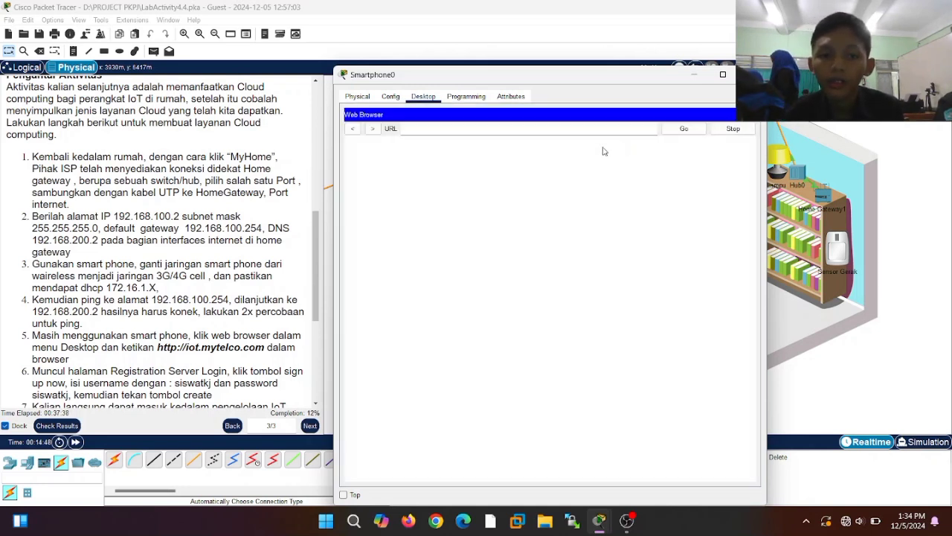
click(521, 127)
text(iot)
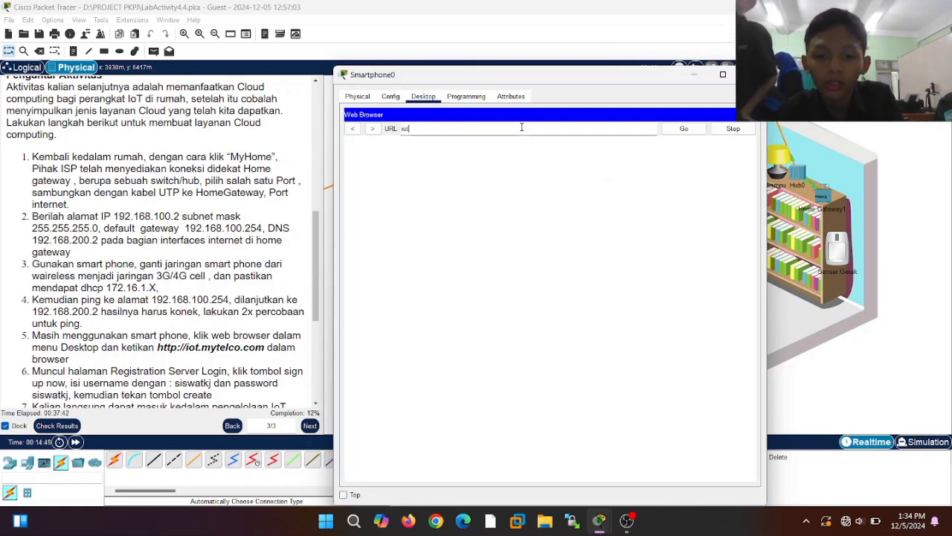
text(.myte)
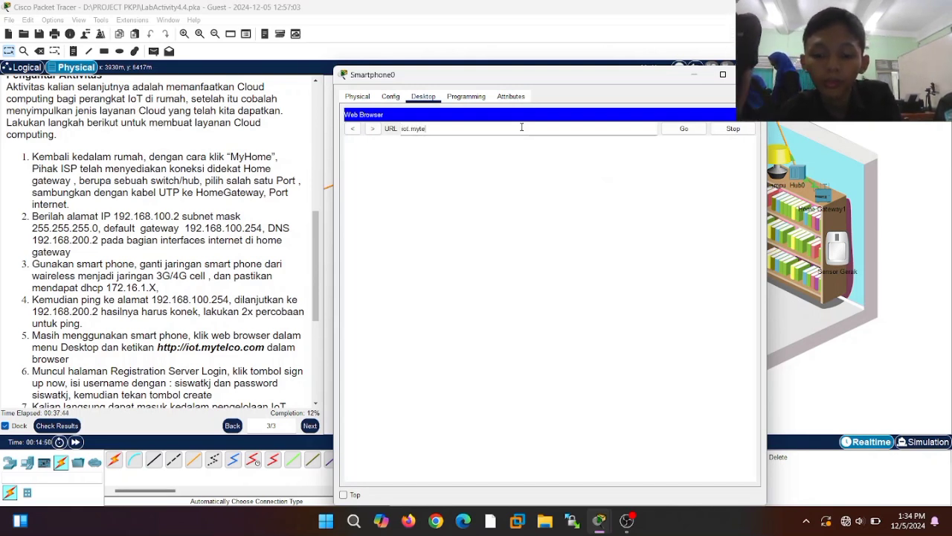
text(lco.com)
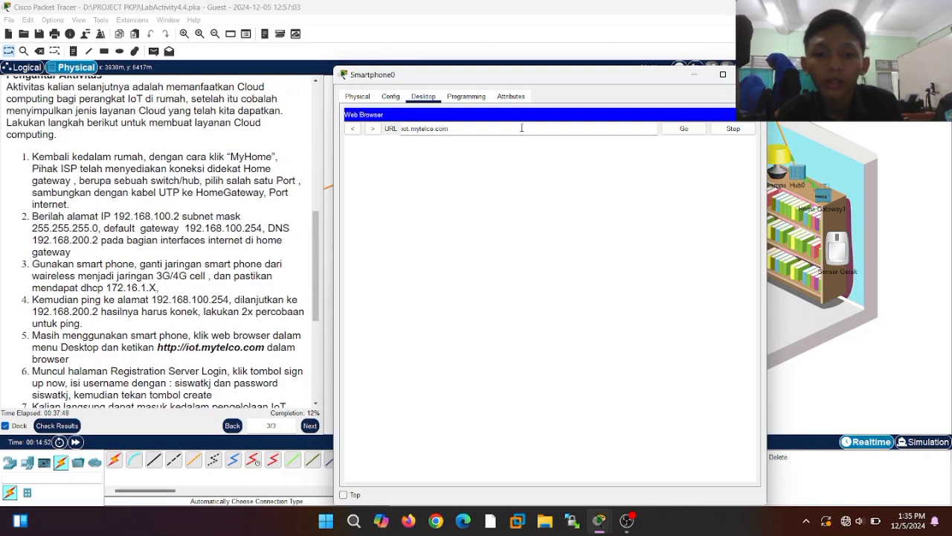
click(679, 131)
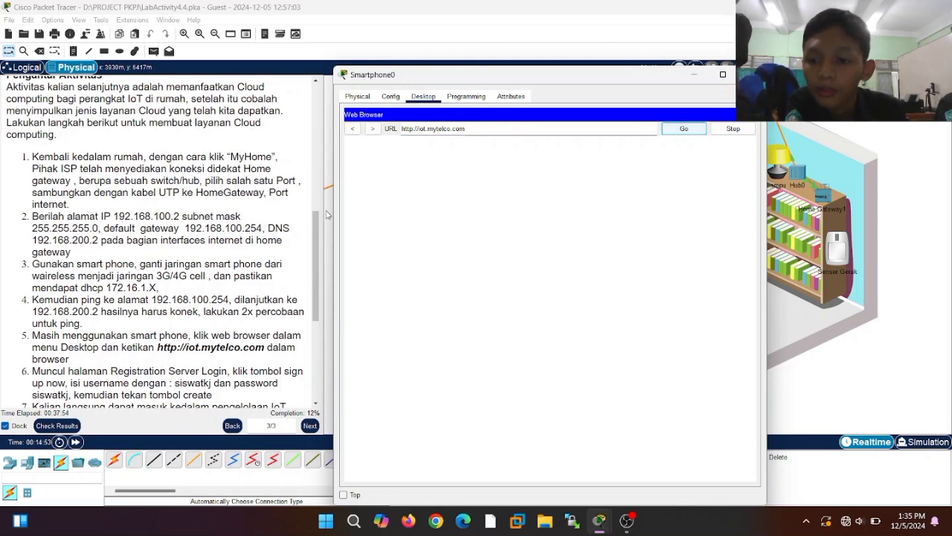
scroll(202, 345, down, 1)
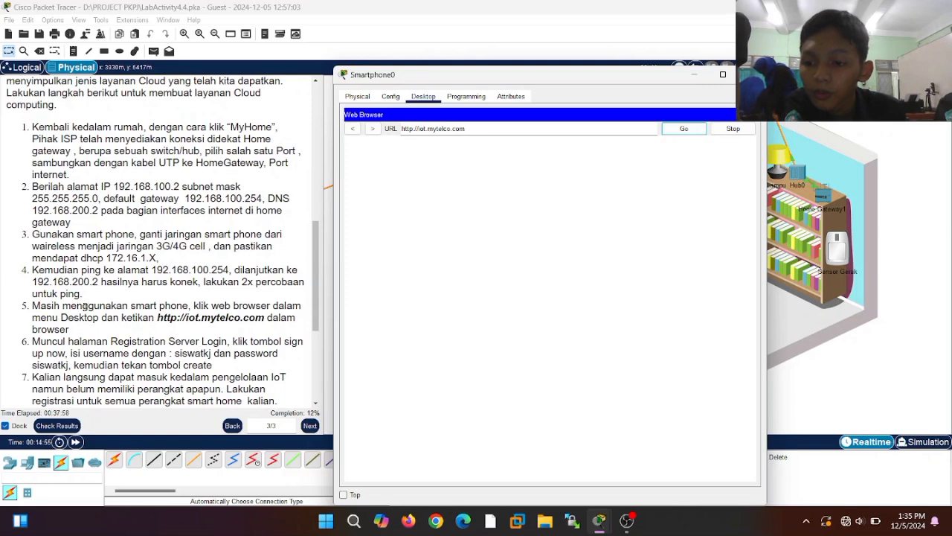
scroll(84, 306, down, 4)
drag(316, 295, 316, 302)
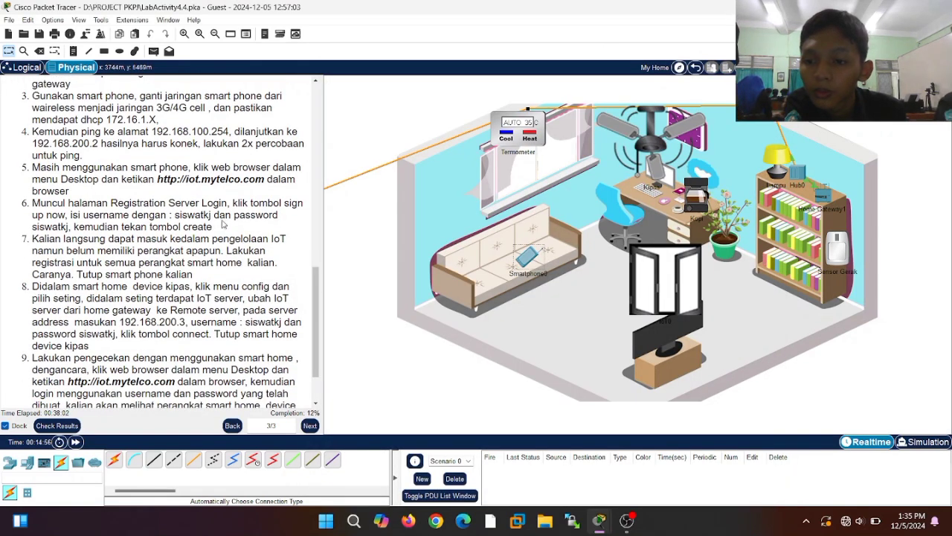
- Sign up on the iot.mytelco.com login page with a new username and password
click(535, 259)
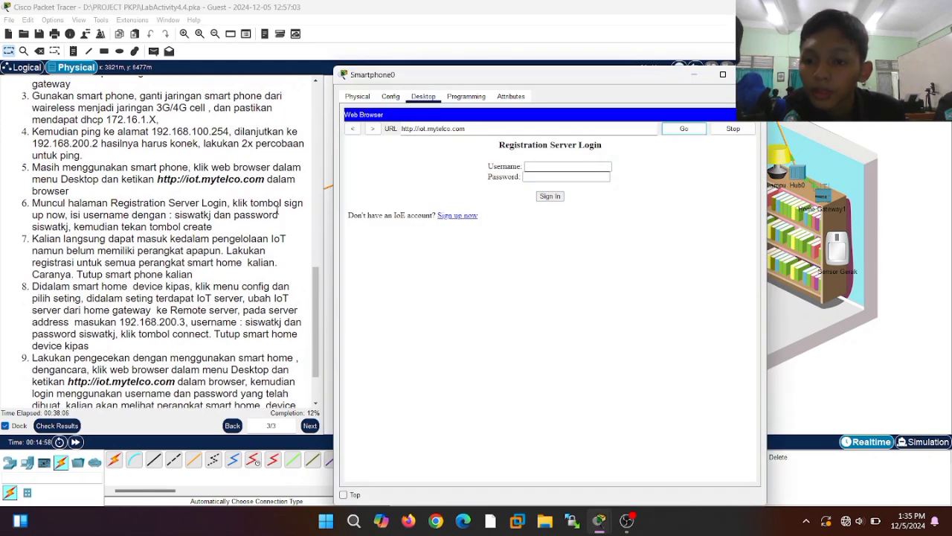
click(452, 218)
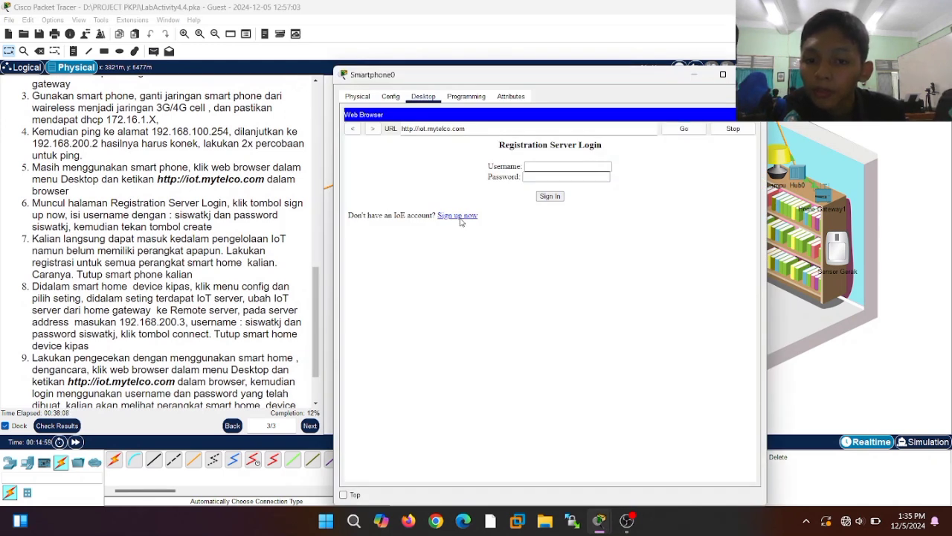
click(460, 216)
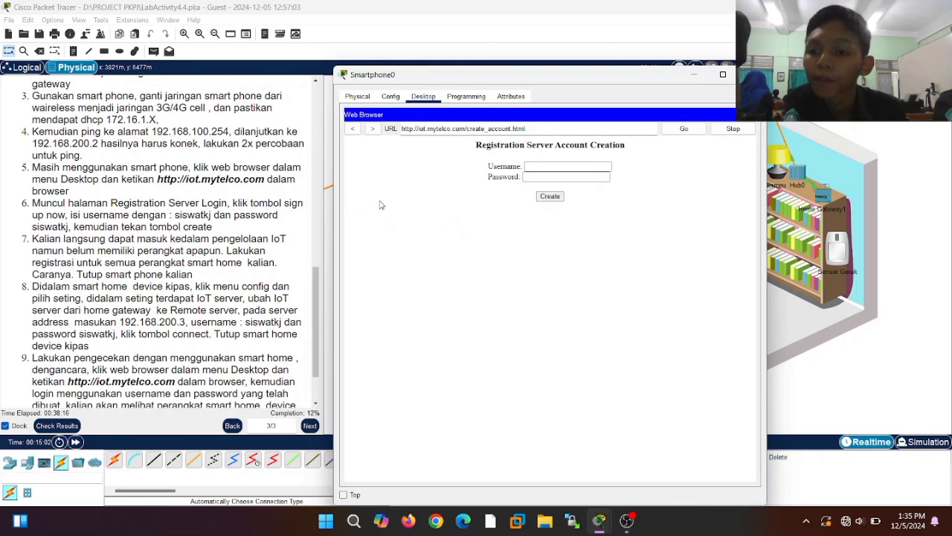
click(532, 168)
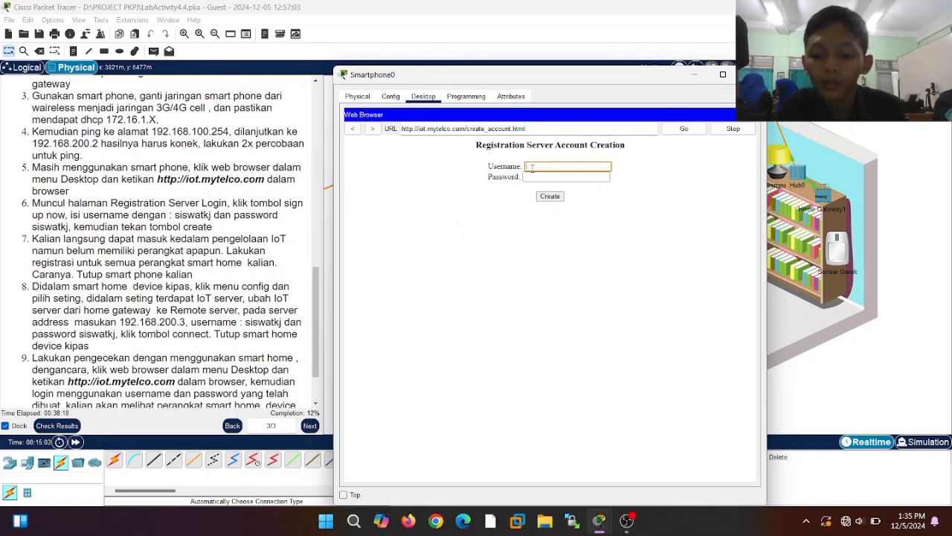
text(siswatkj)
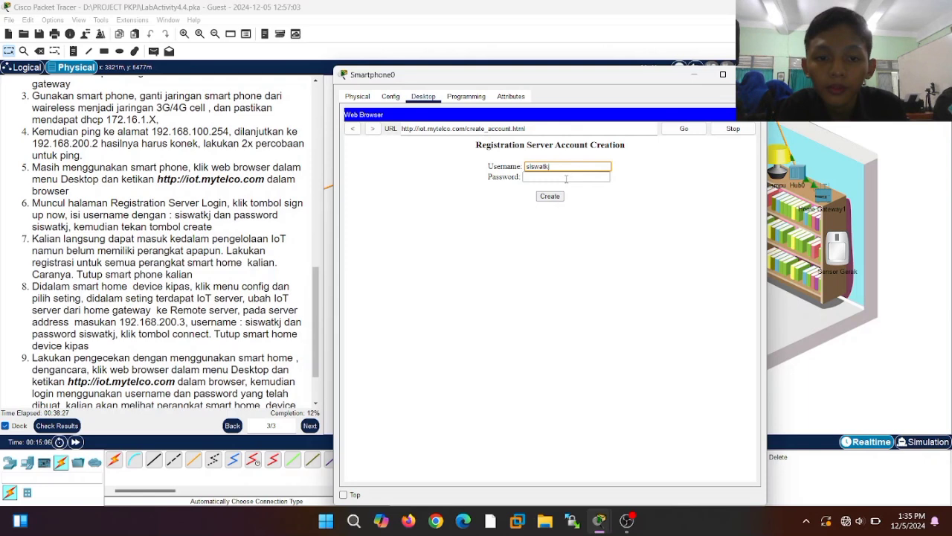
click(568, 176)
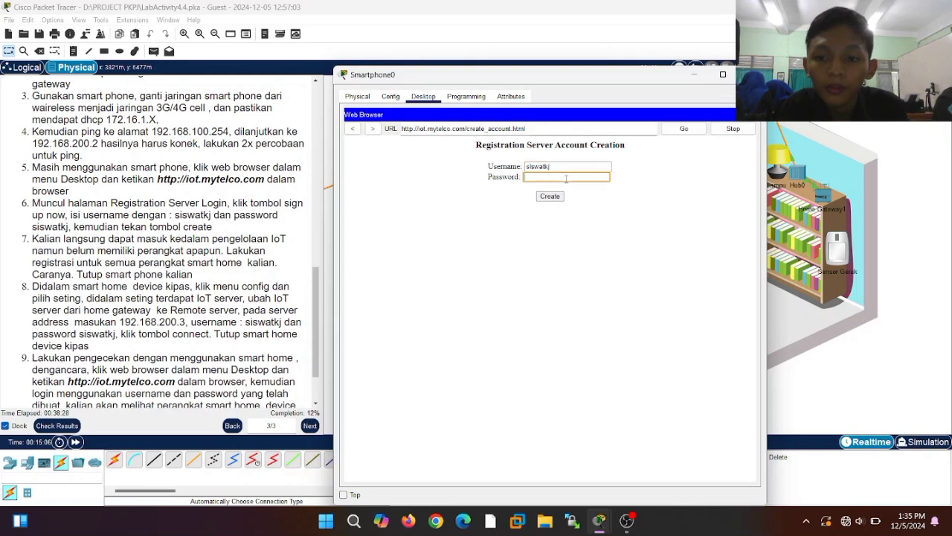
text(siswat)
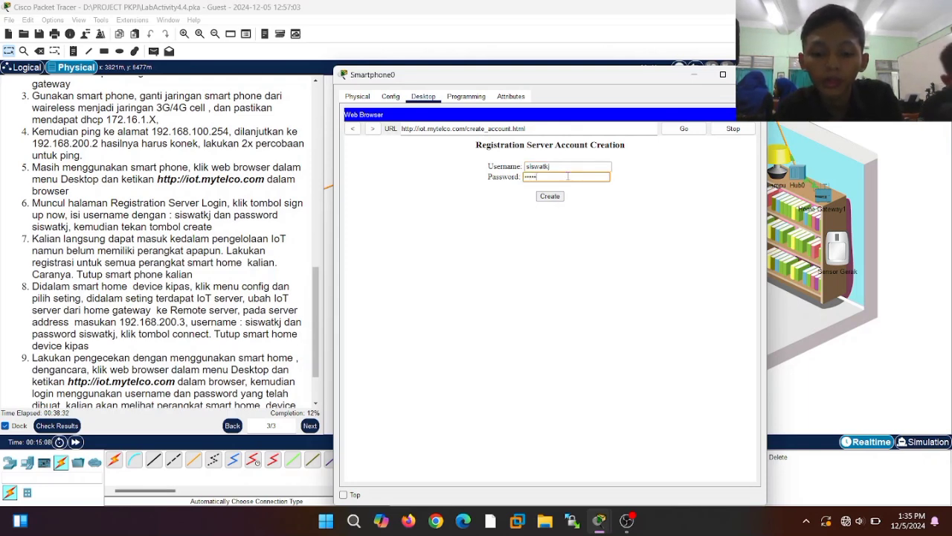
text(kj)
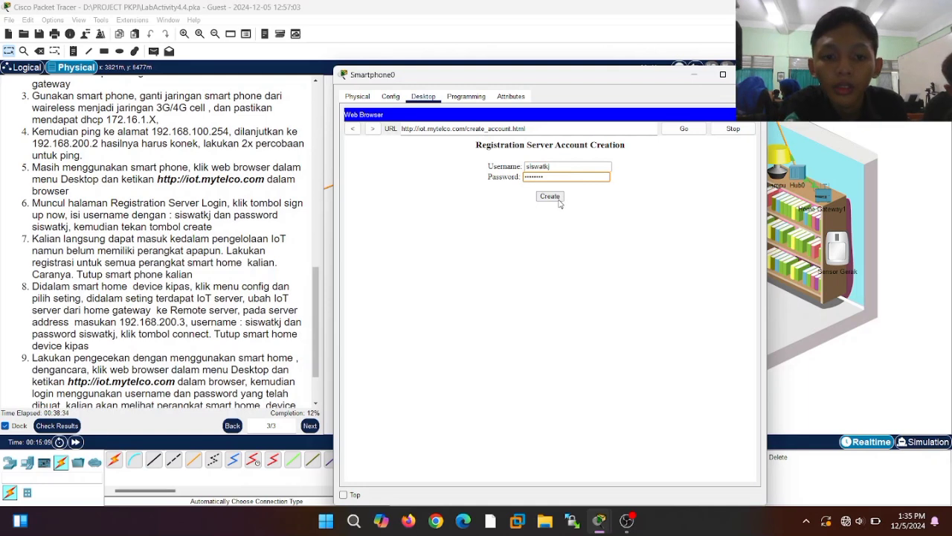
click(554, 199)
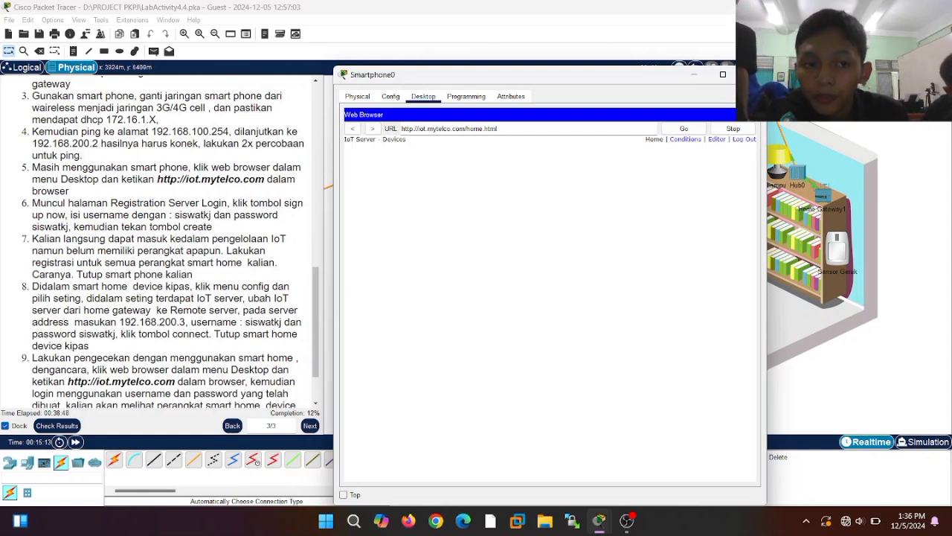
- Close the smartphone and open the Kipas fan's global settings
click(696, 75)
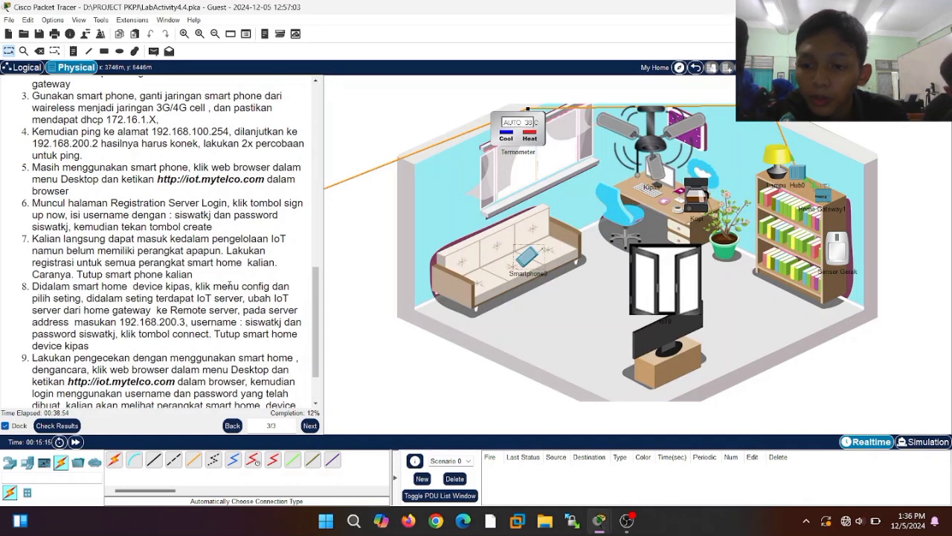
click(644, 149)
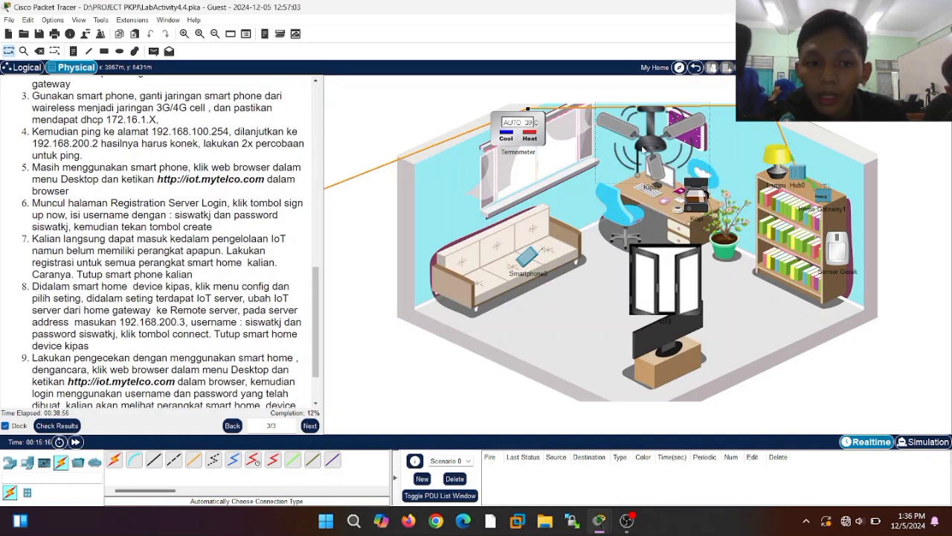
click(645, 148)
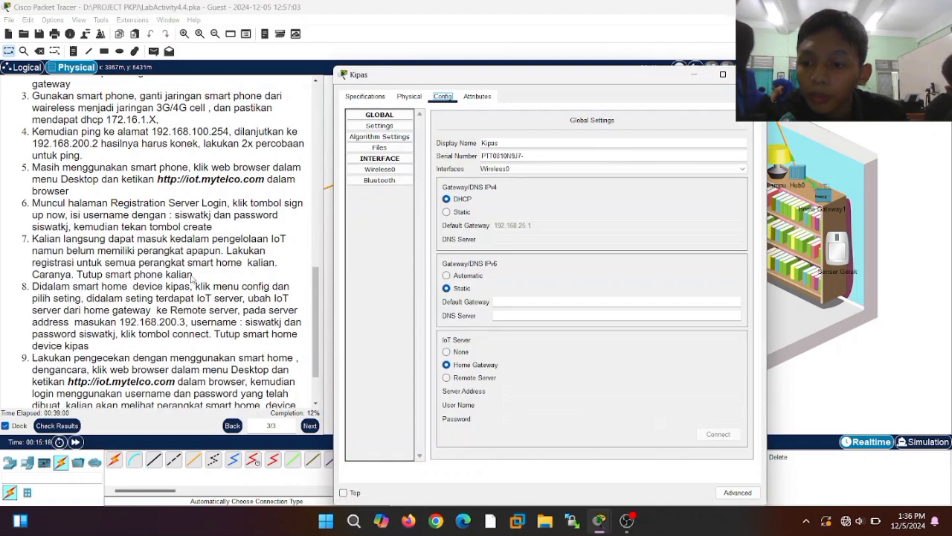
click(398, 126)
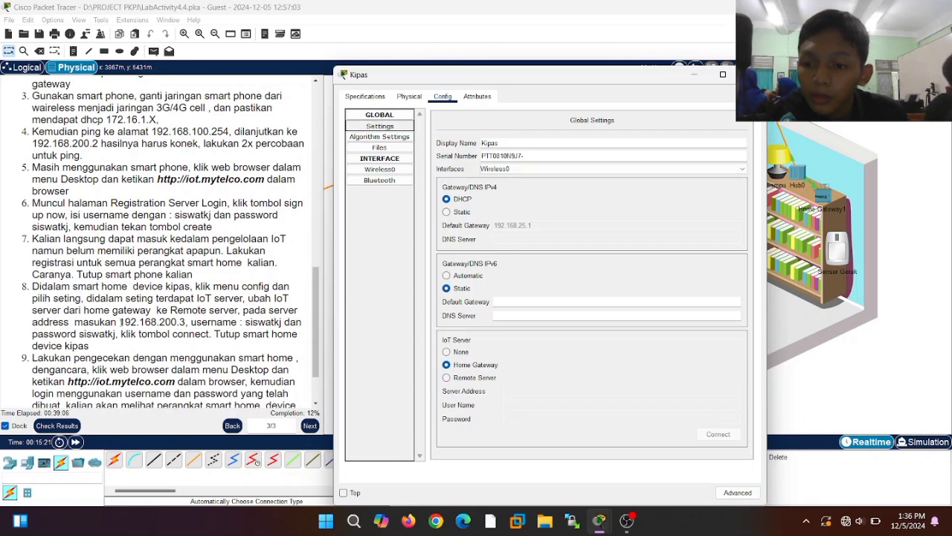
- Point the fan to Remote Server 192.168.200.3 with the account's username and password, and connect
click(446, 377)
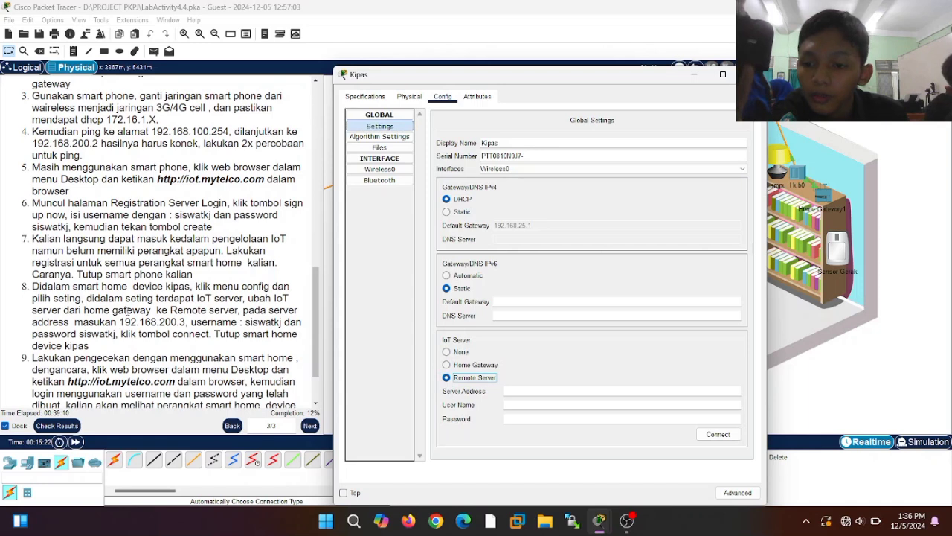
click(543, 394)
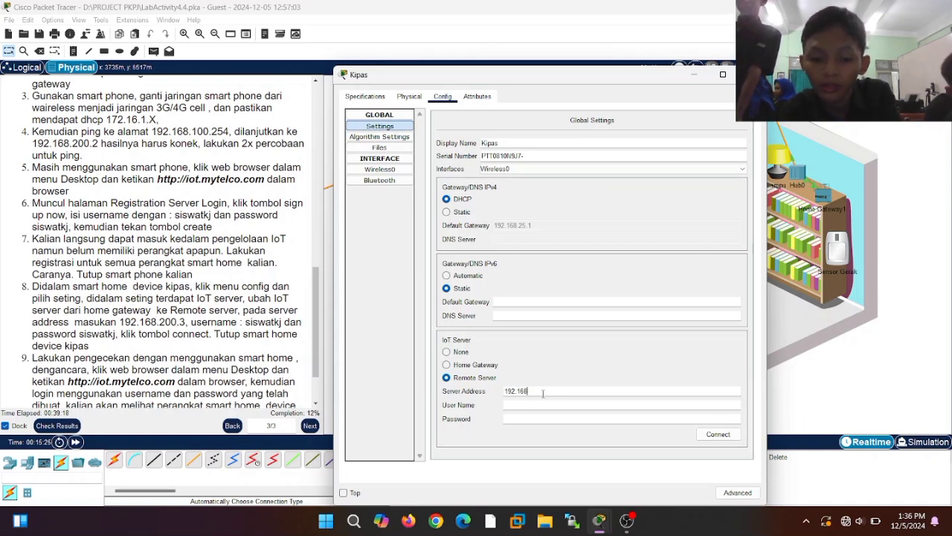
text(192.168.200.3)
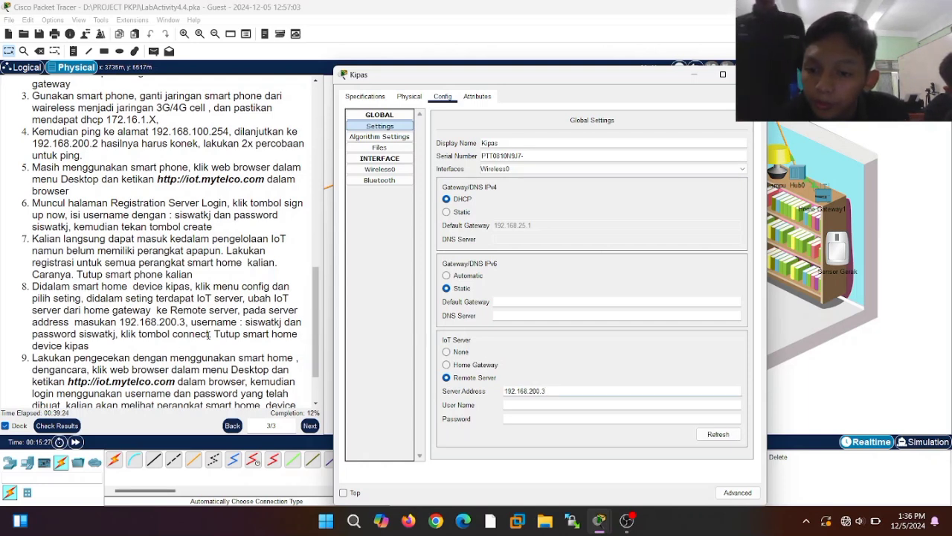
click(526, 404)
text(siswat)
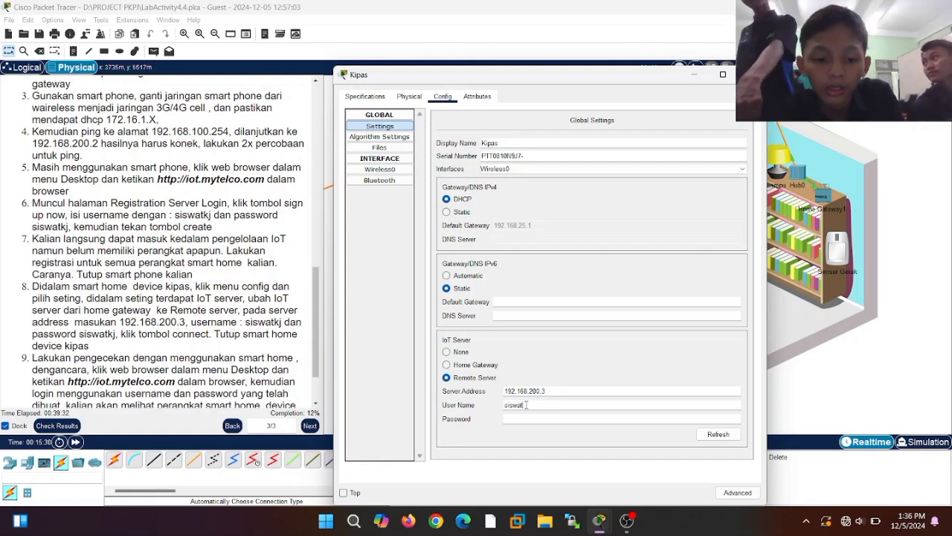
text(kj)
click(522, 419)
text(siswatkj)
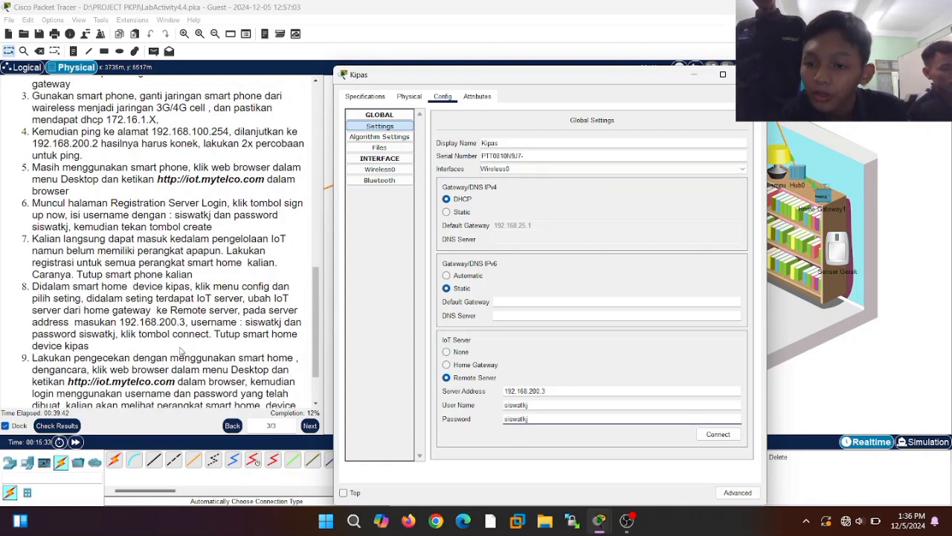
click(719, 435)
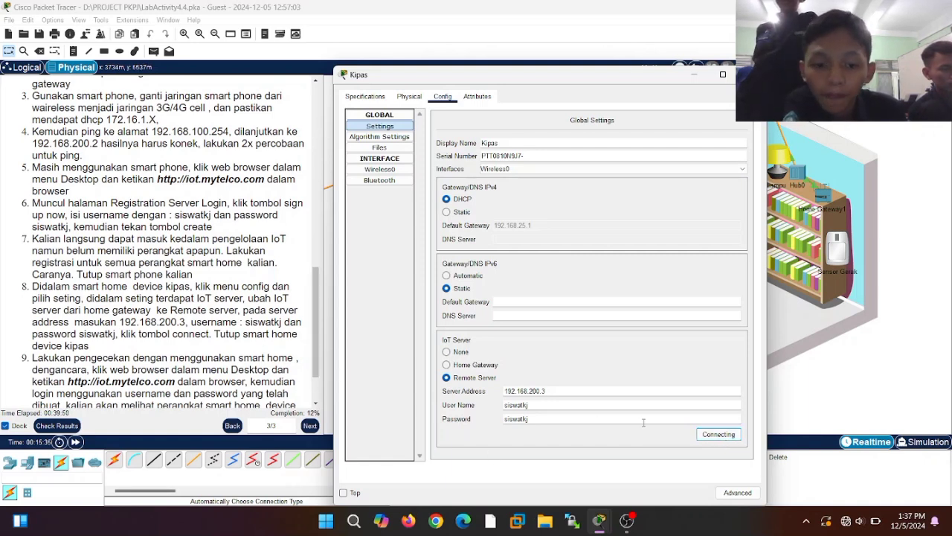
click(715, 439)
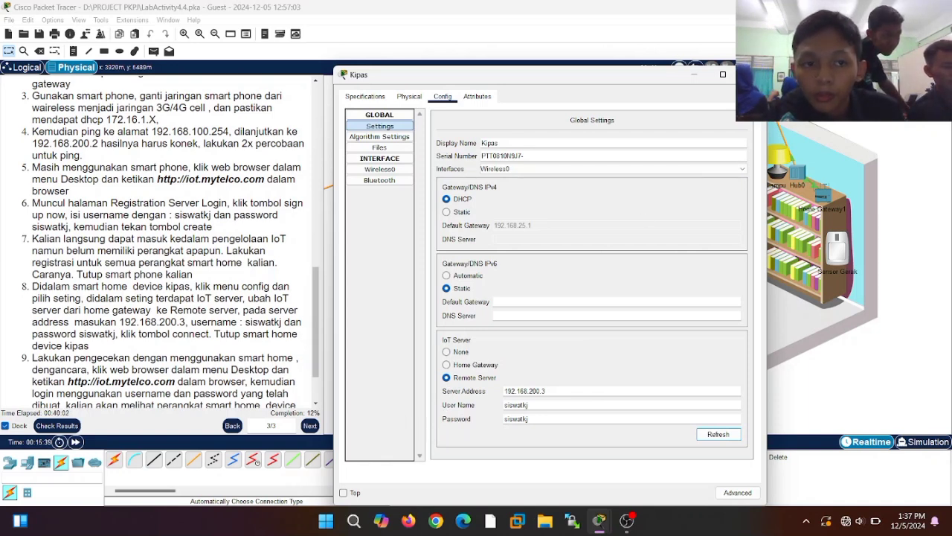
click(751, 74)
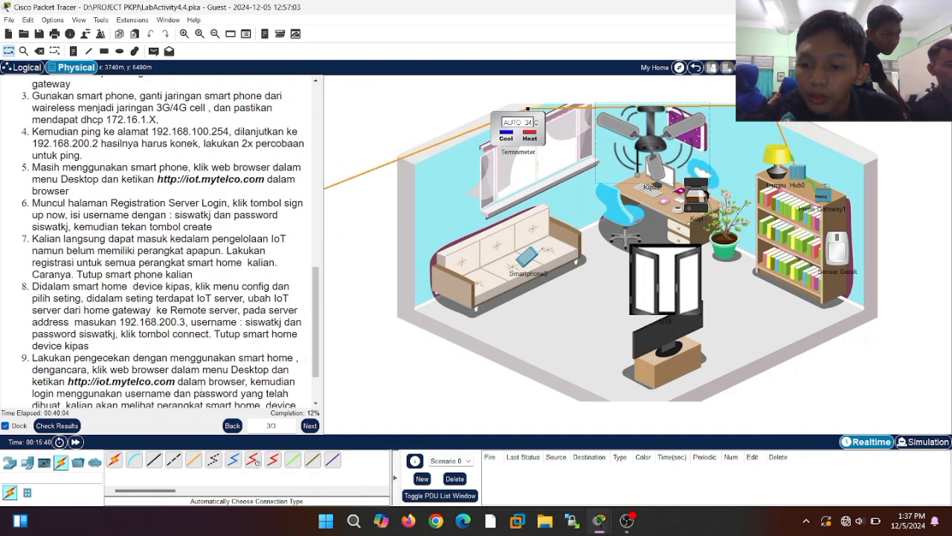
click(523, 263)
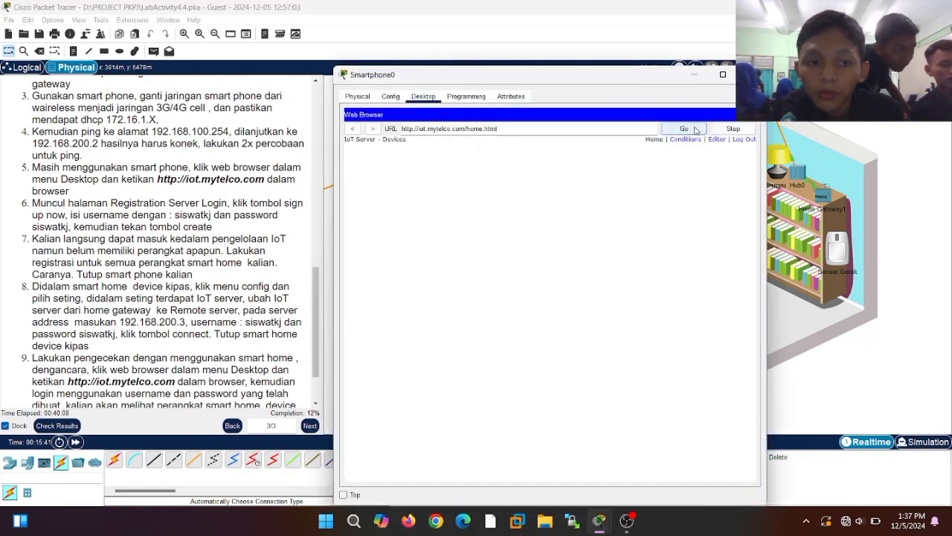
click(684, 128)
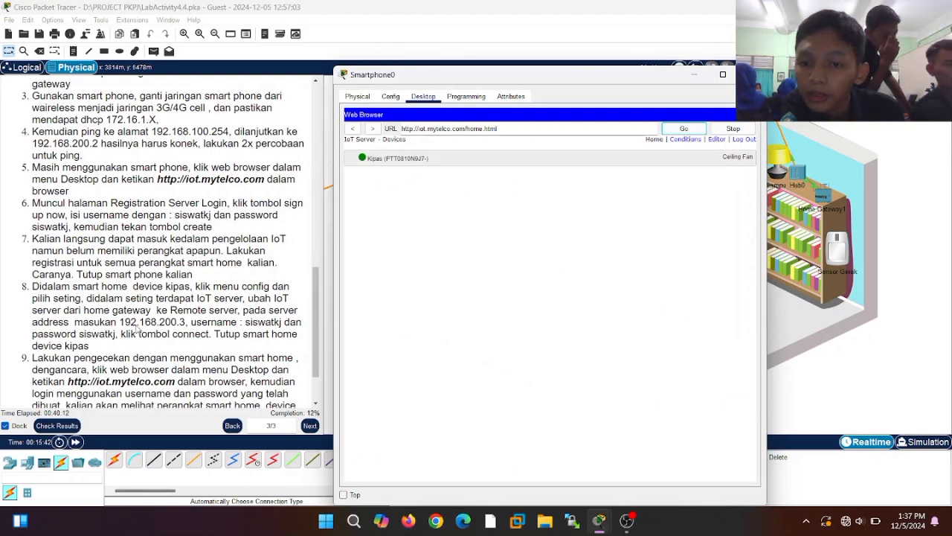
click(317, 348)
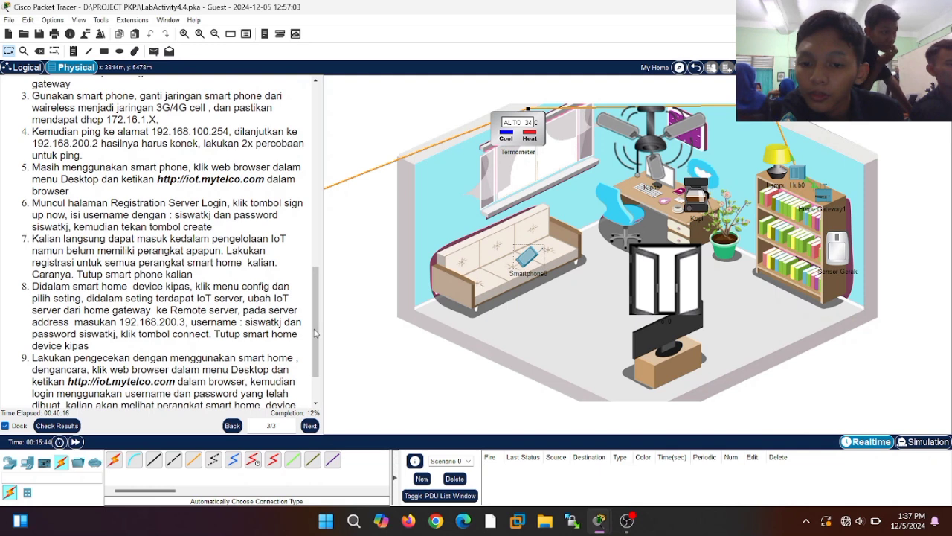
scroll(316, 378, down, 1)
scroll(315, 390, down, 1)
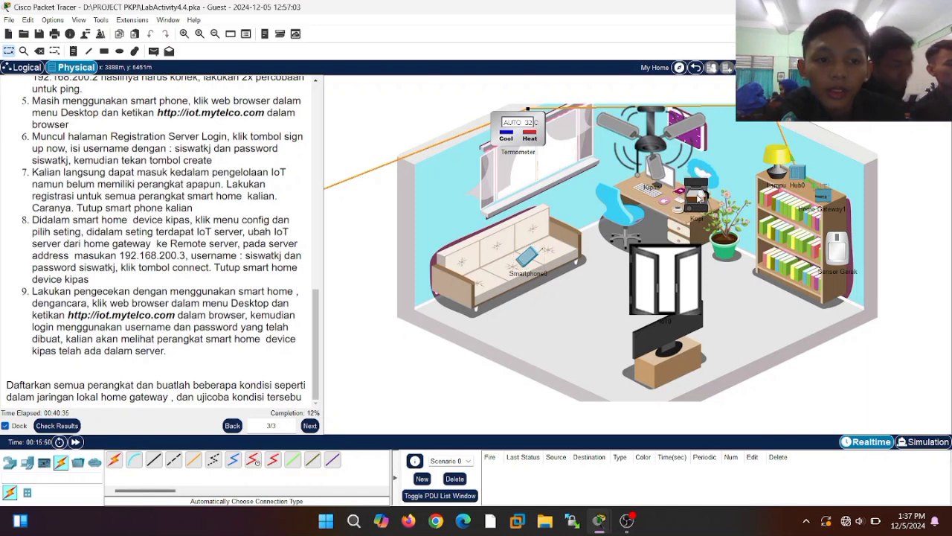
- Point Kopi at remote server 192.168.200.3 with the lab username and password, and connect
click(698, 197)
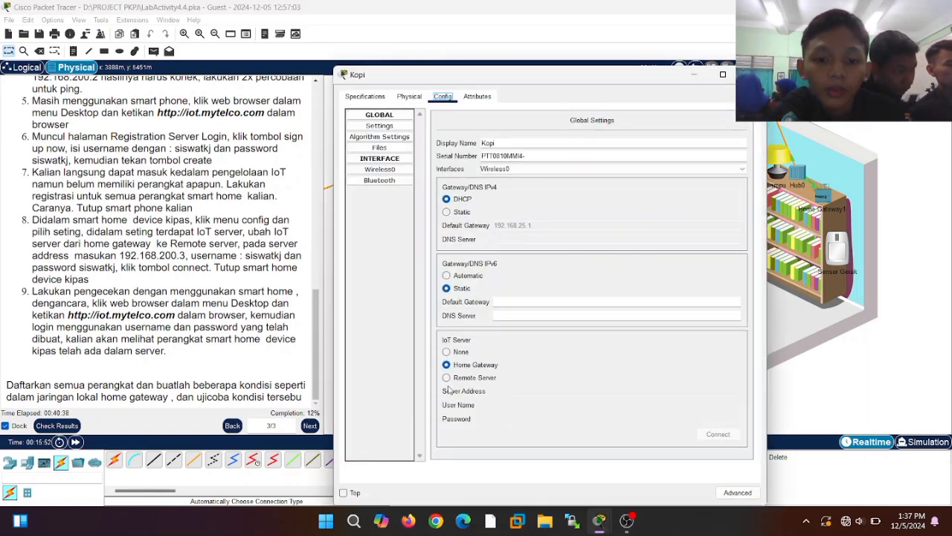
click(447, 377)
click(534, 391)
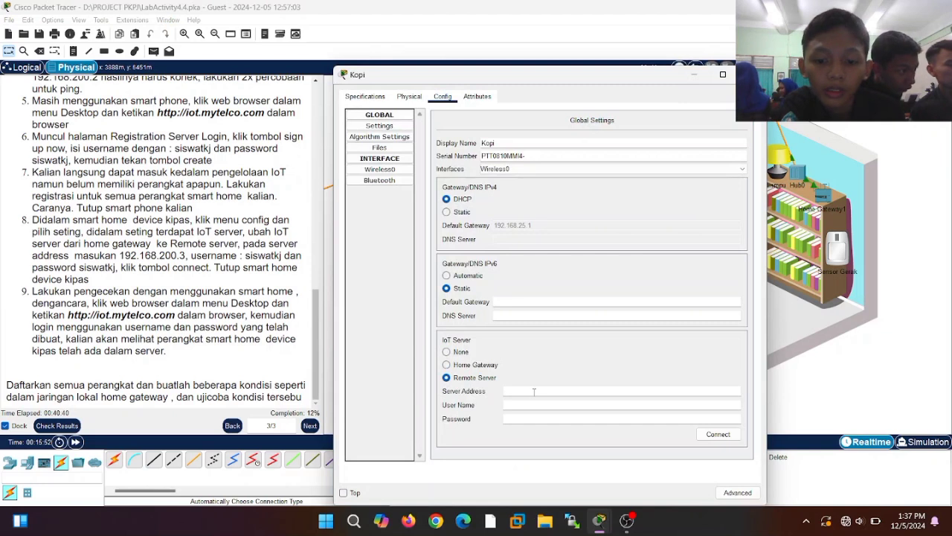
text(192)
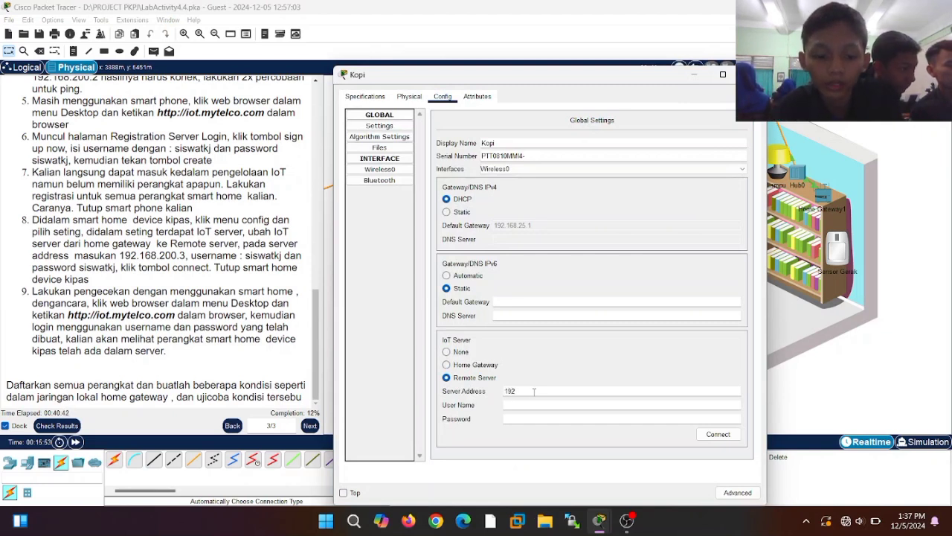
text(.168.200.3)
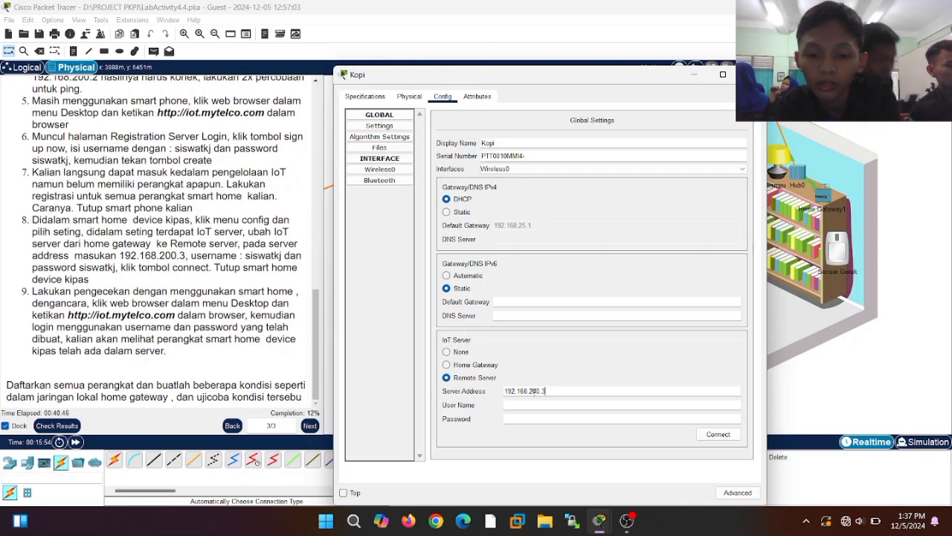
key(Tab)
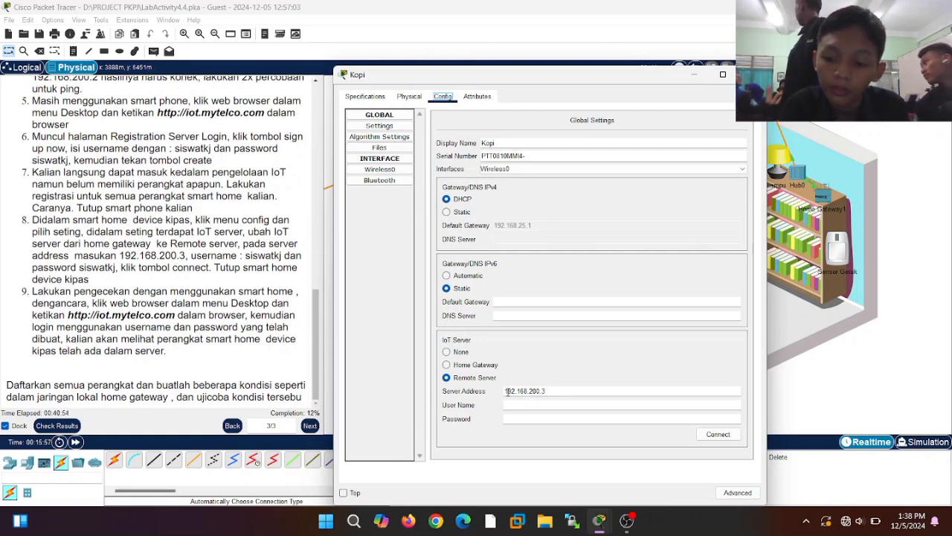
text(1)
key(BackSpace)
drag(508, 391, 581, 399)
key(ctrl+c)
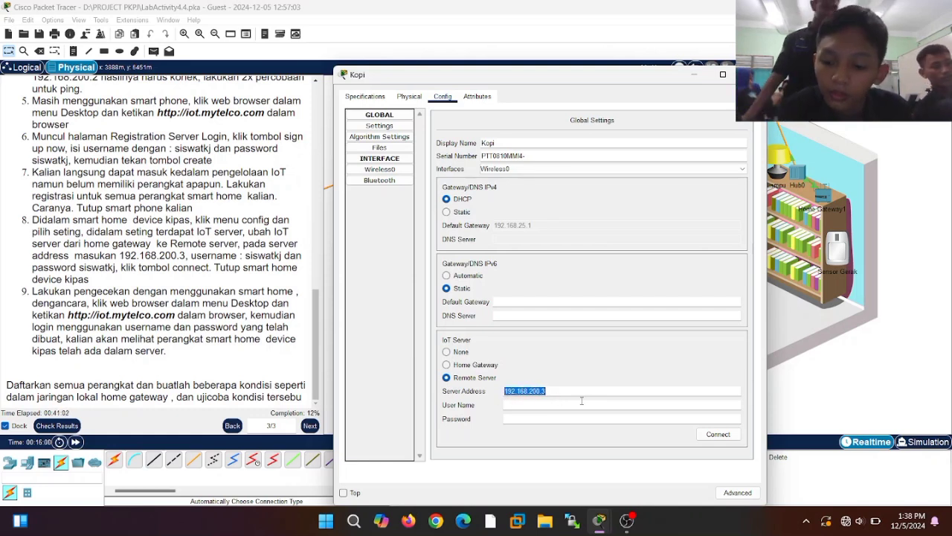
click(575, 404)
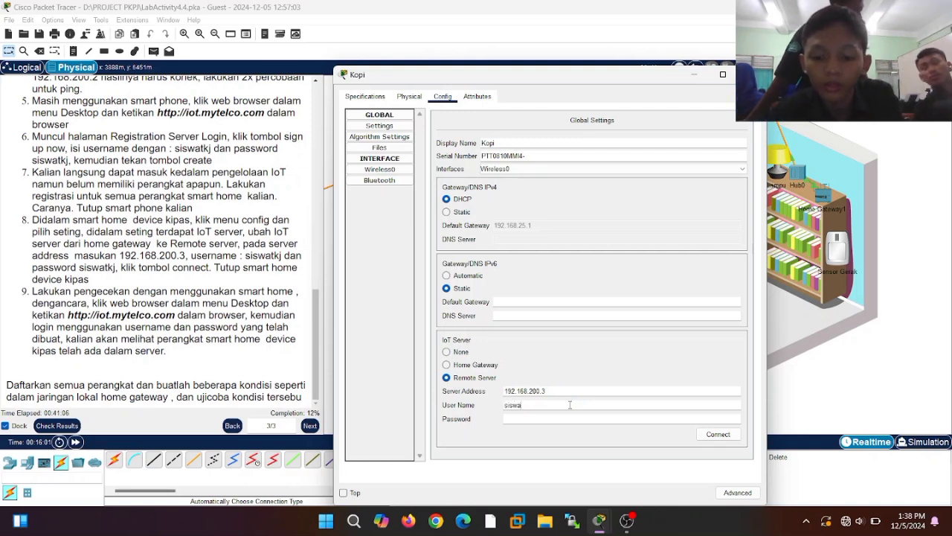
click(561, 421)
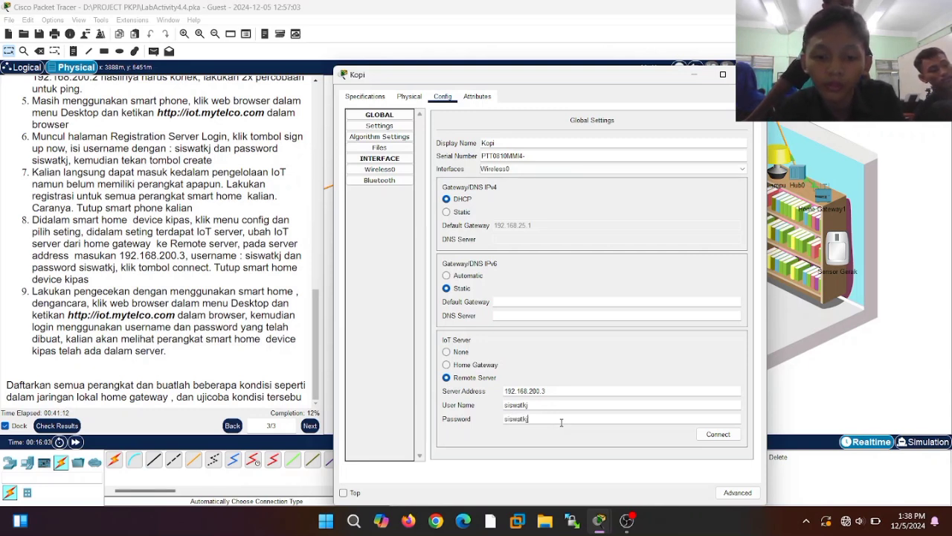
click(729, 437)
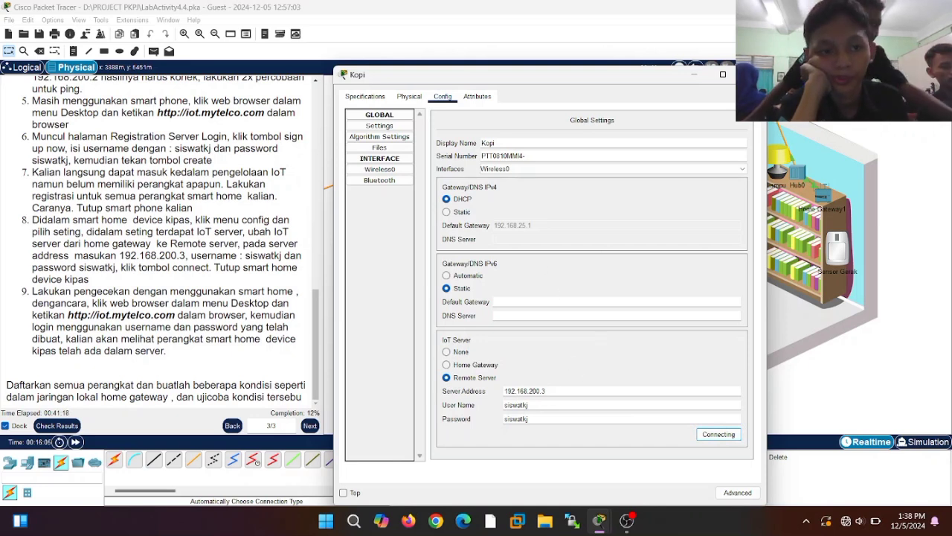
click(752, 75)
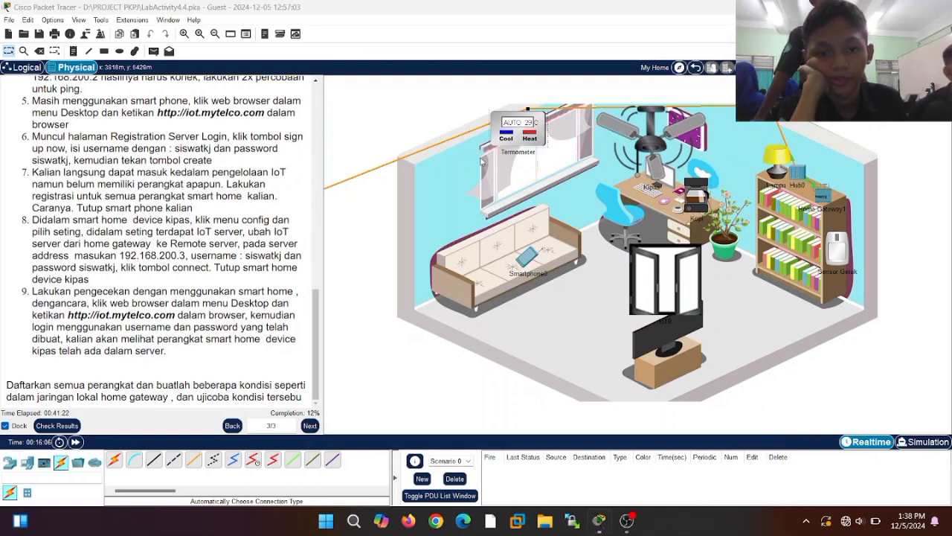
- Connect the Termometer to remote server 192.168.200.3 with the lab account password
click(513, 134)
click(455, 377)
click(520, 391)
key(ctrl+v)
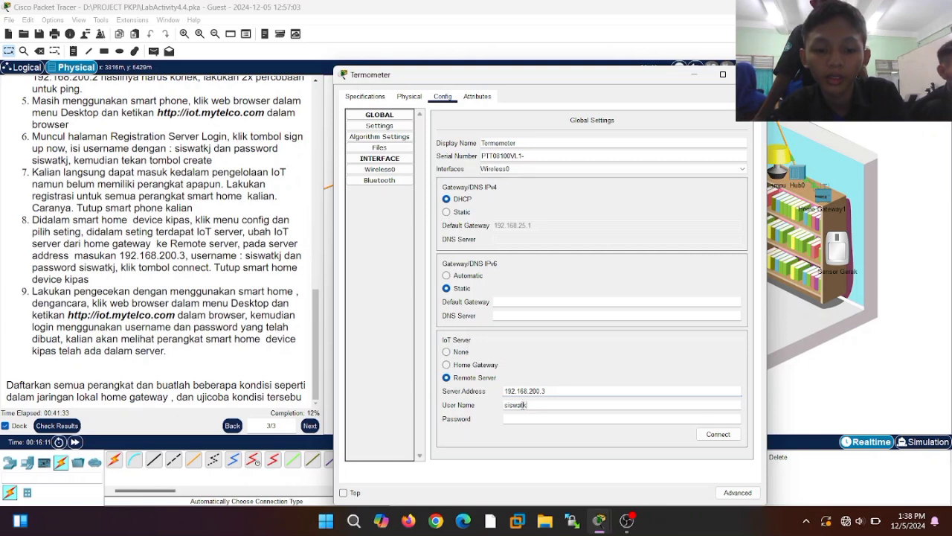
click(524, 418)
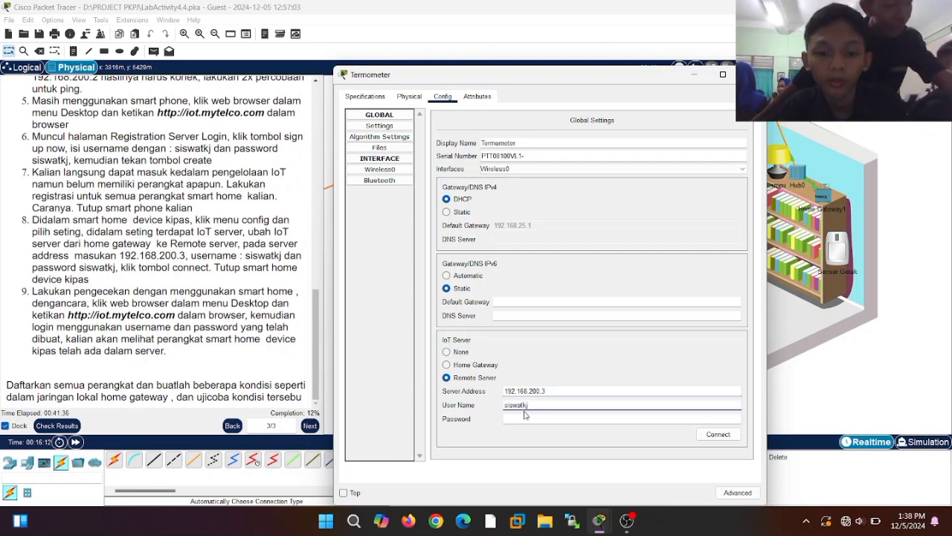
text(siswatkj)
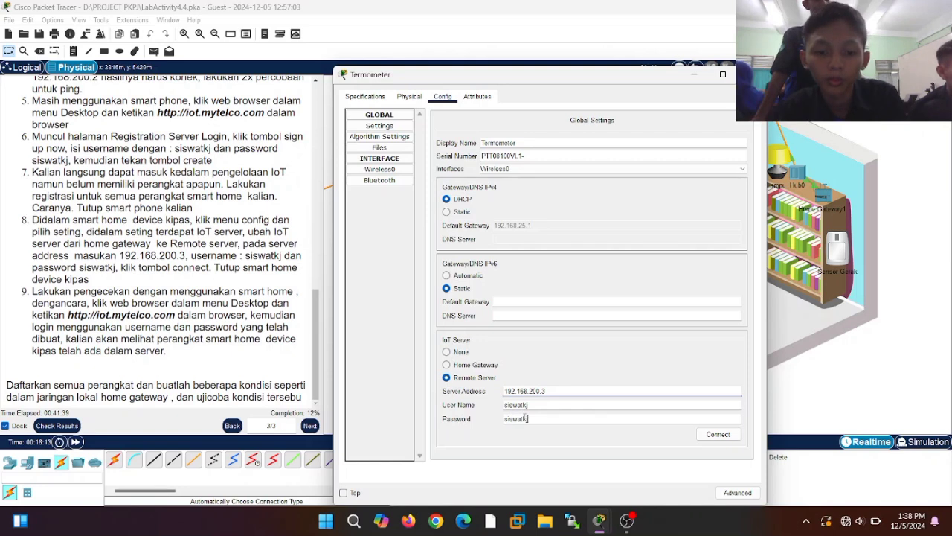
click(718, 435)
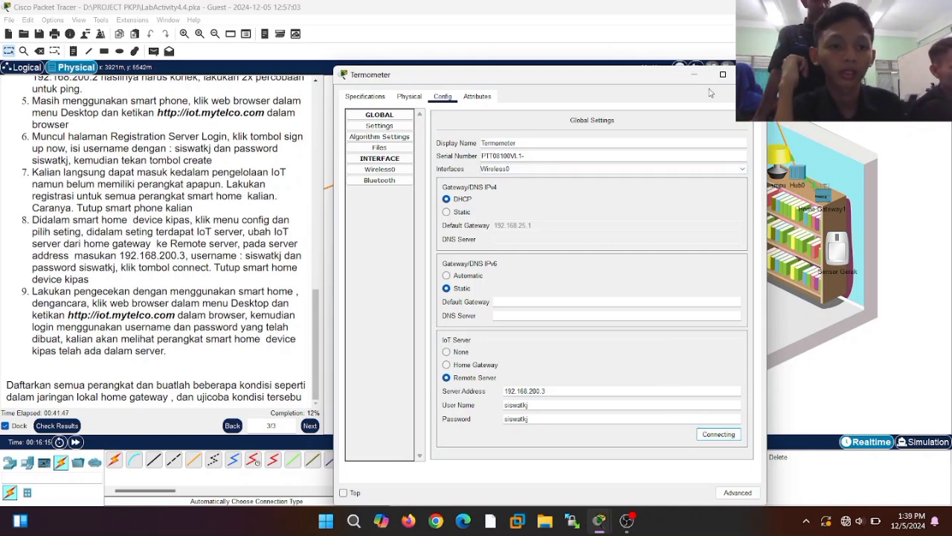
click(691, 76)
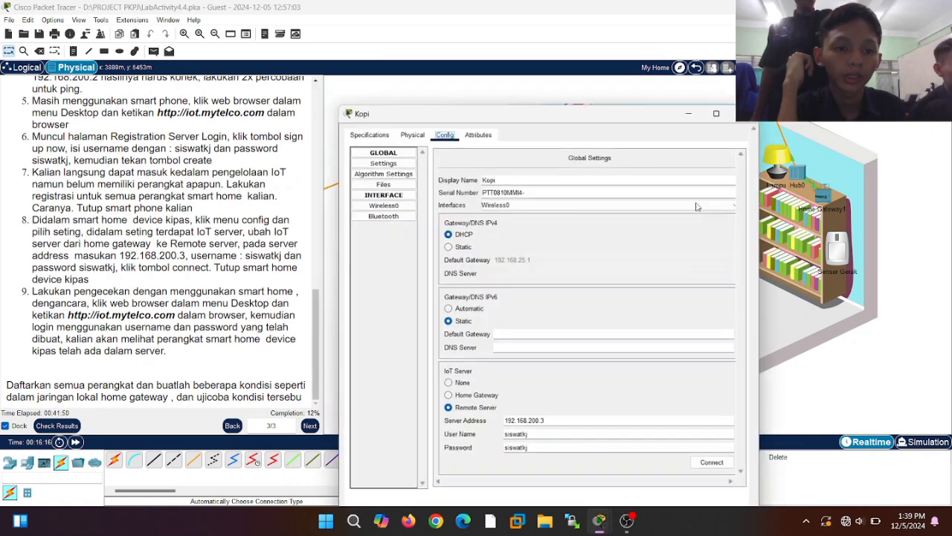
- Reconnect Kopi to the remote IoT server
click(702, 199)
click(719, 435)
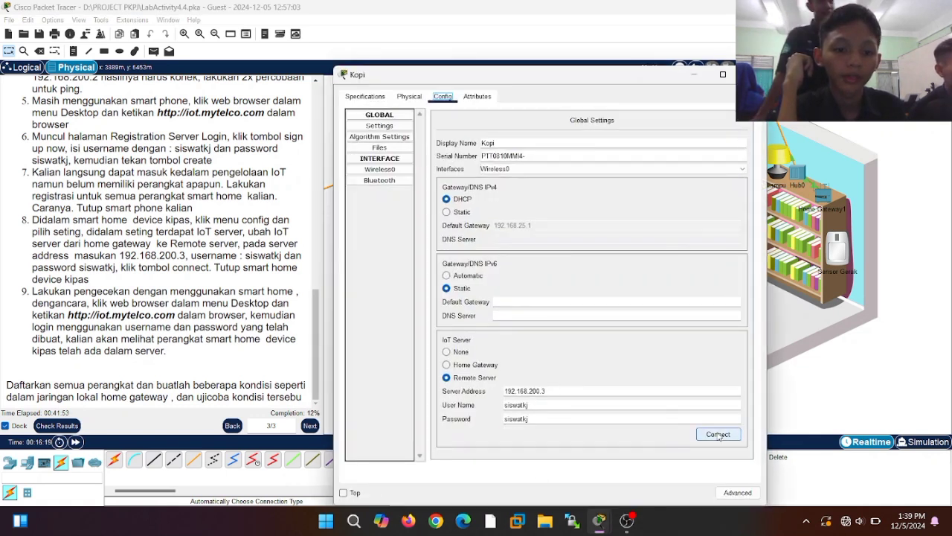
click(693, 75)
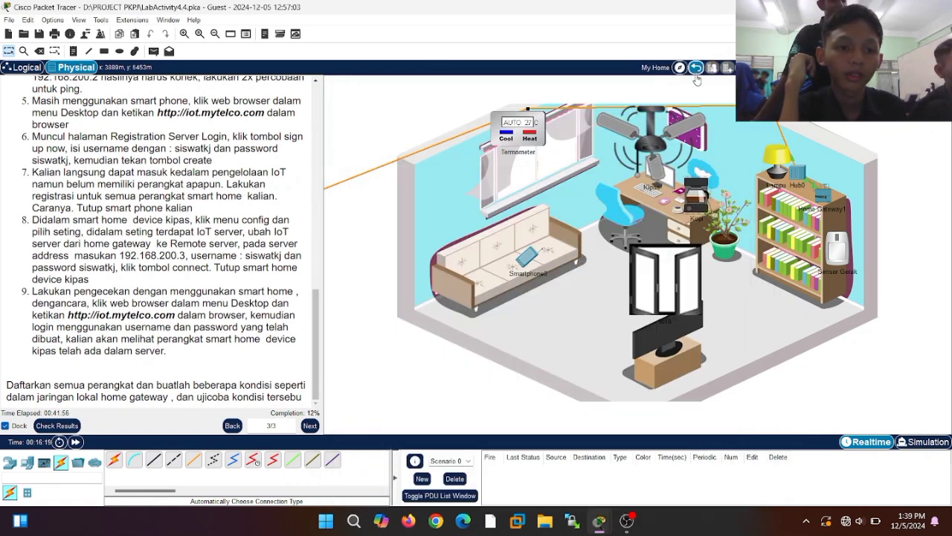
- Refresh Smartphone0's IoT page to confirm Kipas, Termometer and Kopi are listed, then switch to OBS
click(533, 260)
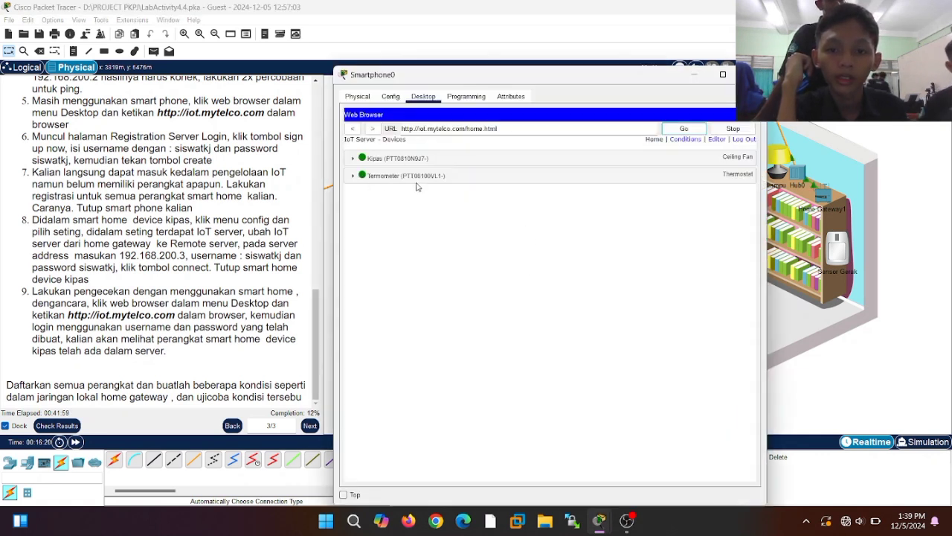
click(679, 129)
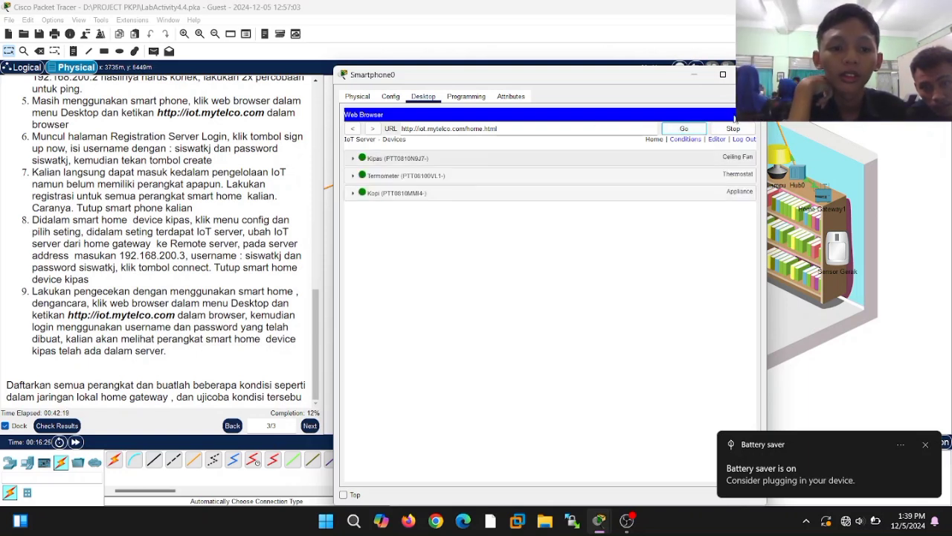
click(752, 74)
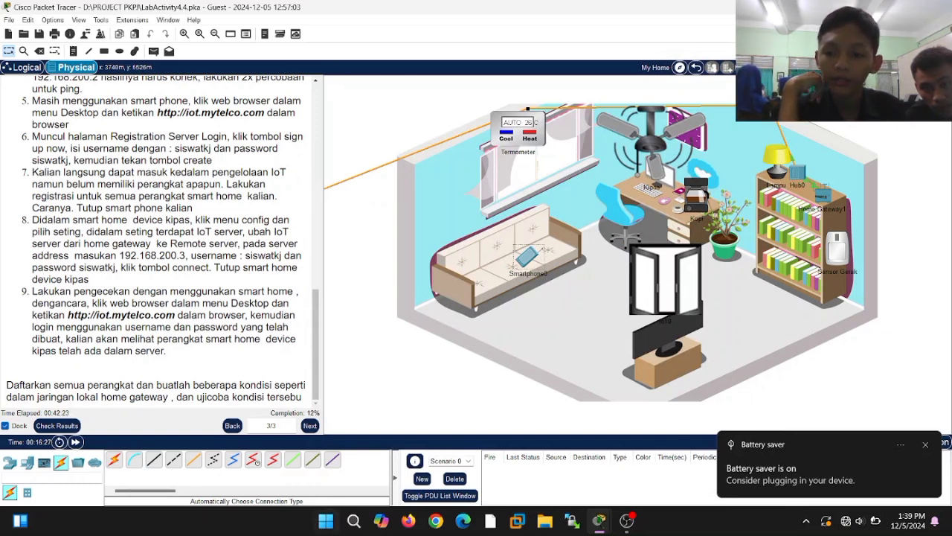
click(627, 519)
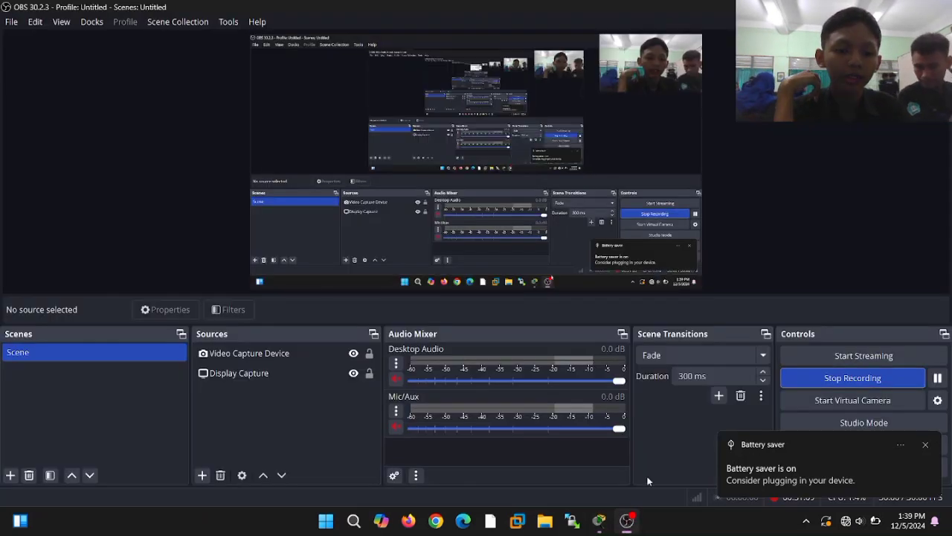